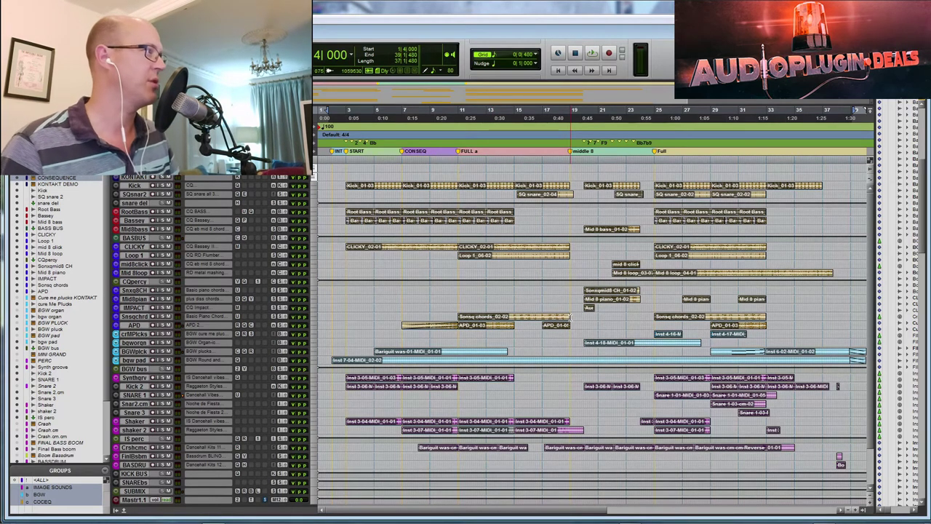
Select the song range from bar 1 to 39 and centre the Consequence plugin window on screen.
key(ctrl+a)
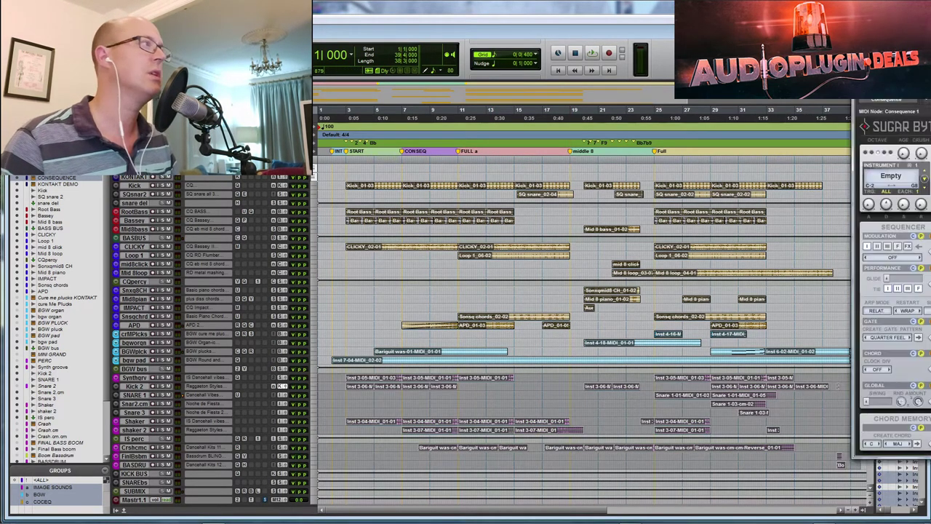
drag(899, 95, 515, 71)
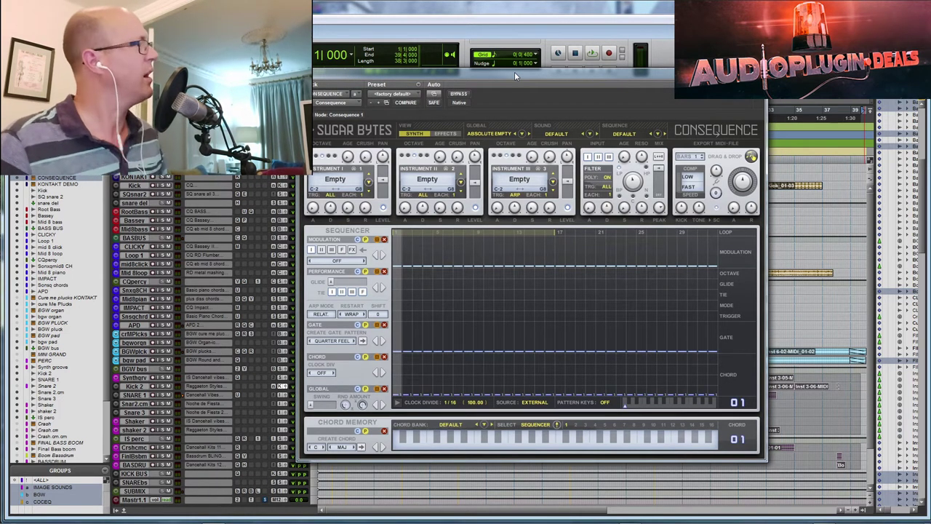
drag(509, 72, 496, 70)
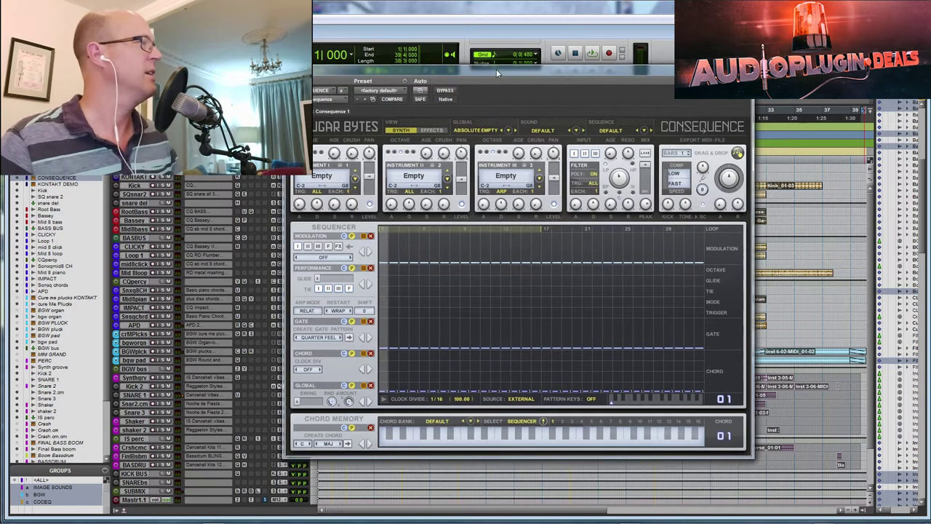
drag(622, 72, 666, 86)
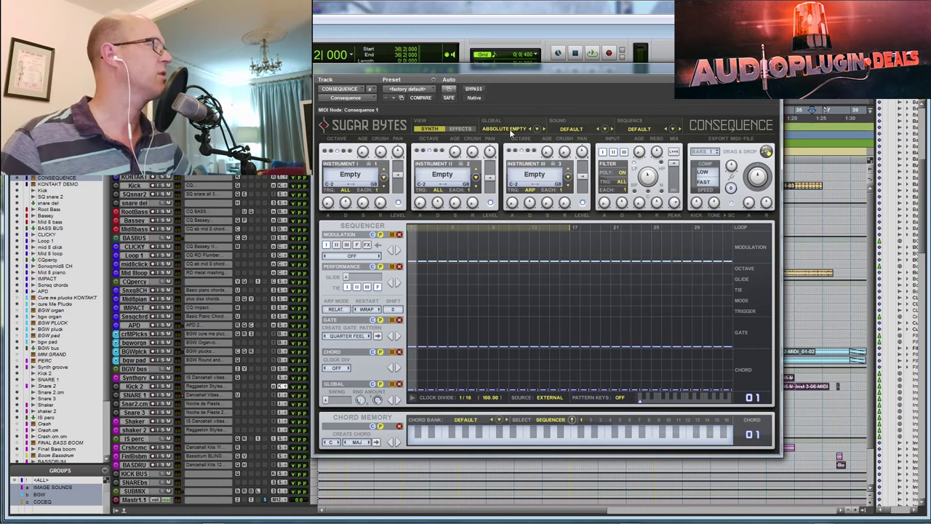
Load the ITS TIME global preset and play the sequencer to audition it.
click(511, 131)
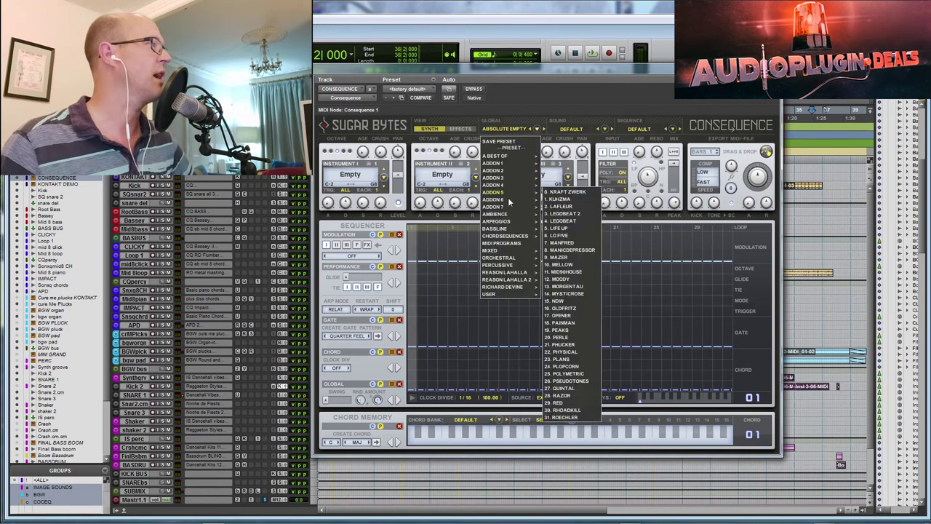
mouse_move(514, 294)
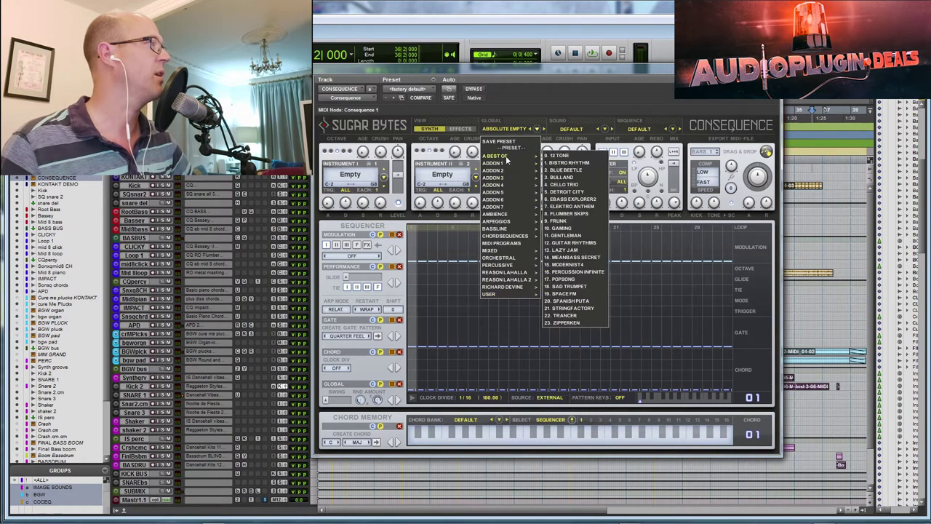
mouse_move(509, 191)
click(504, 175)
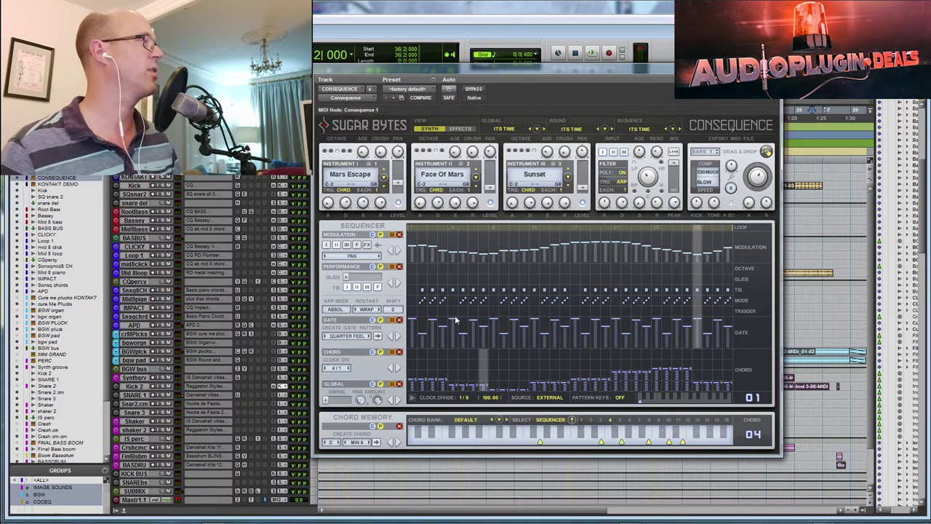
click(413, 400)
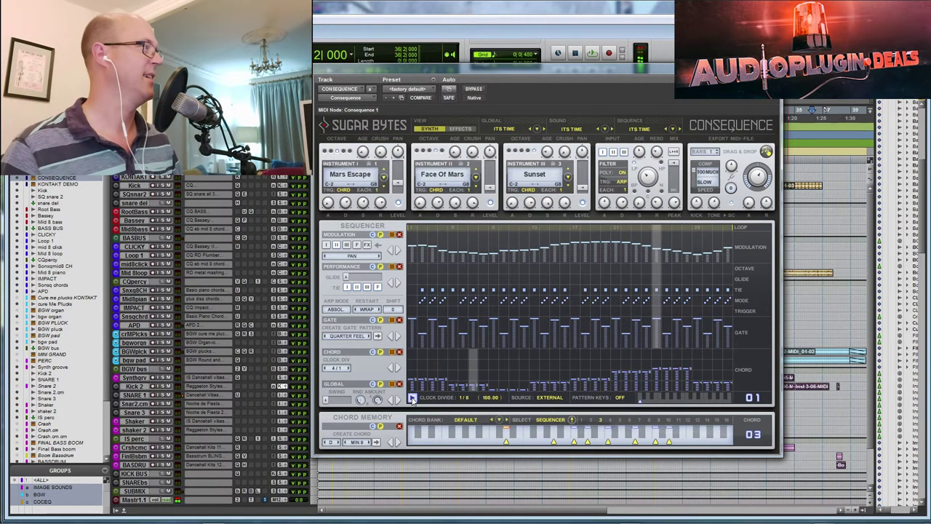
Load the ADDON 6 SANDALROCK preset and play the sequencer to audition it.
click(509, 129)
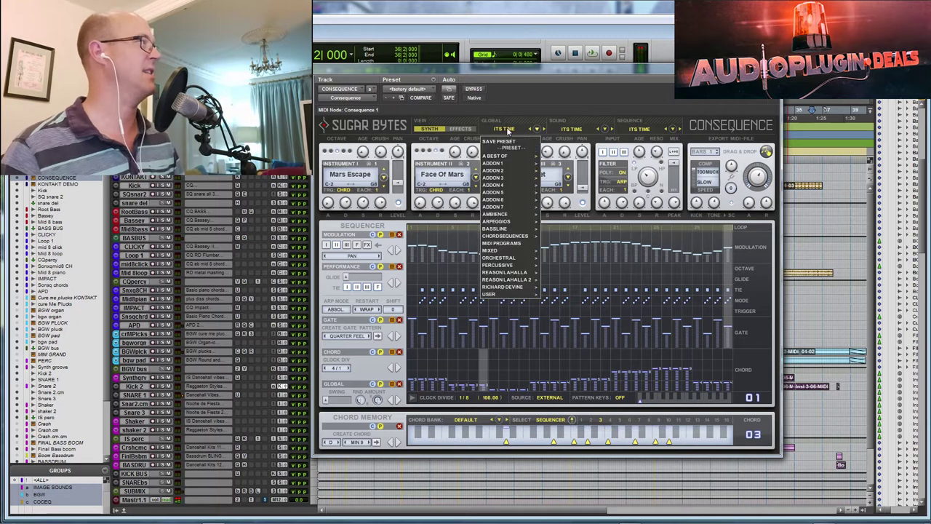
mouse_move(511, 199)
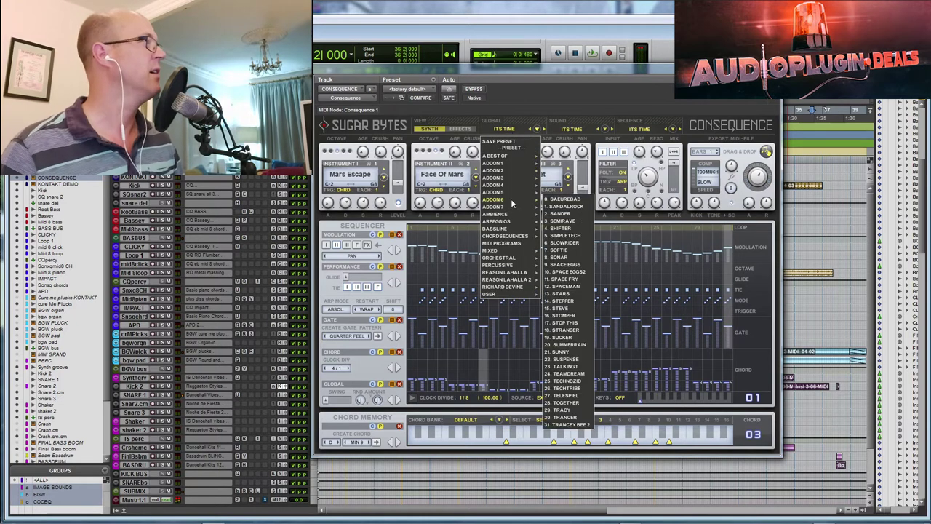
click(577, 207)
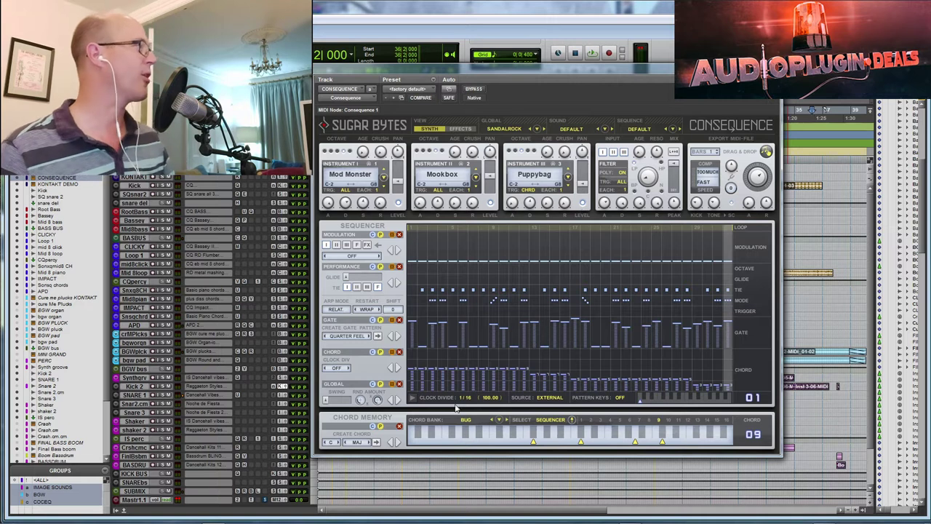
click(412, 399)
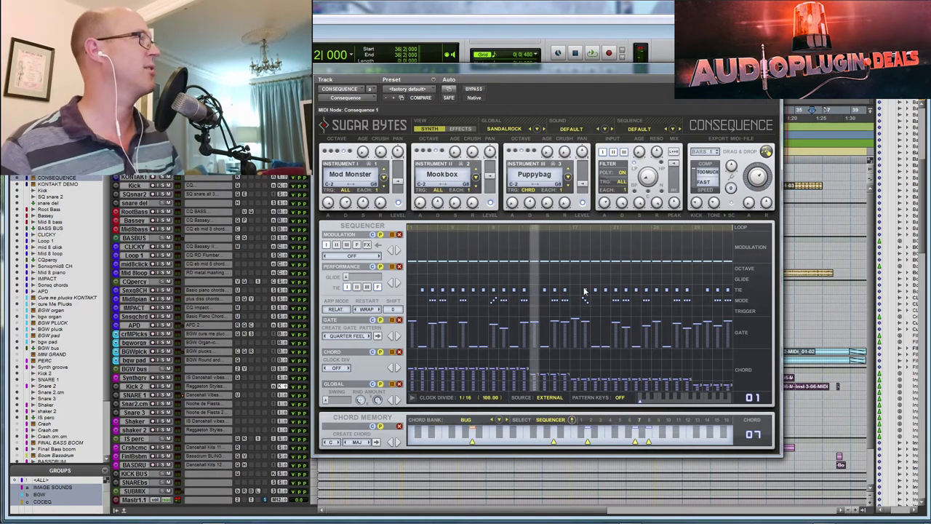
Reset Consequence to the USER ABSOLUTE EMPTY global preset.
click(517, 130)
mouse_move(514, 294)
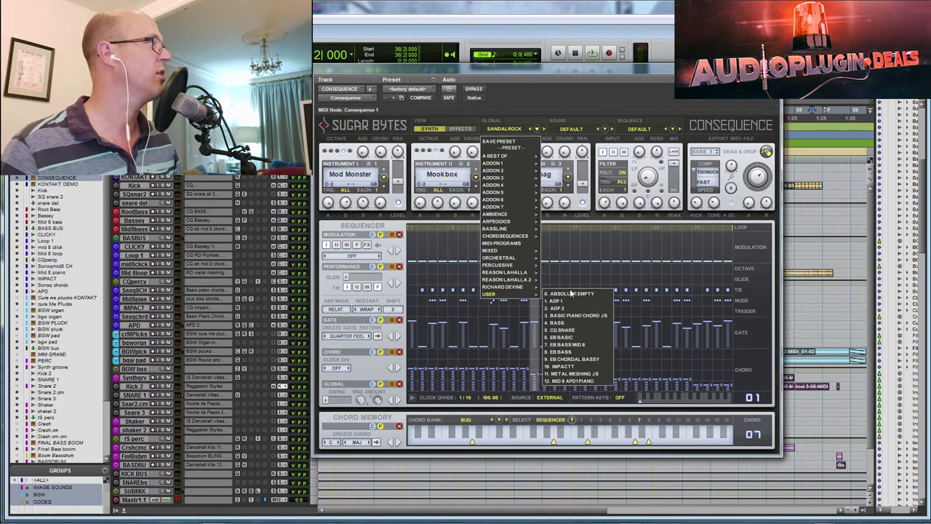
click(572, 293)
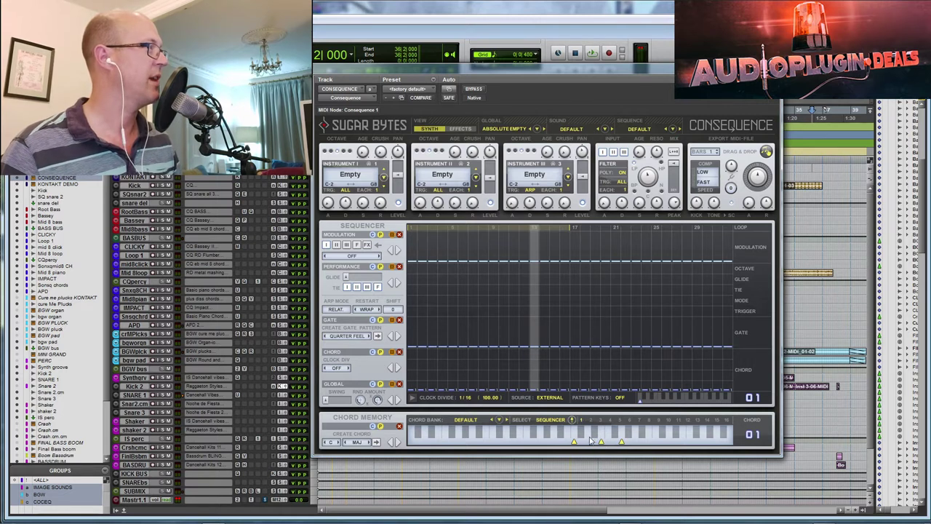
Draw gate values on every step of the Gate lane across the whole sequence.
mouse_move(416, 352)
mouse_down()
mouse_move(416, 332)
mouse_move(713, 331)
mouse_up()
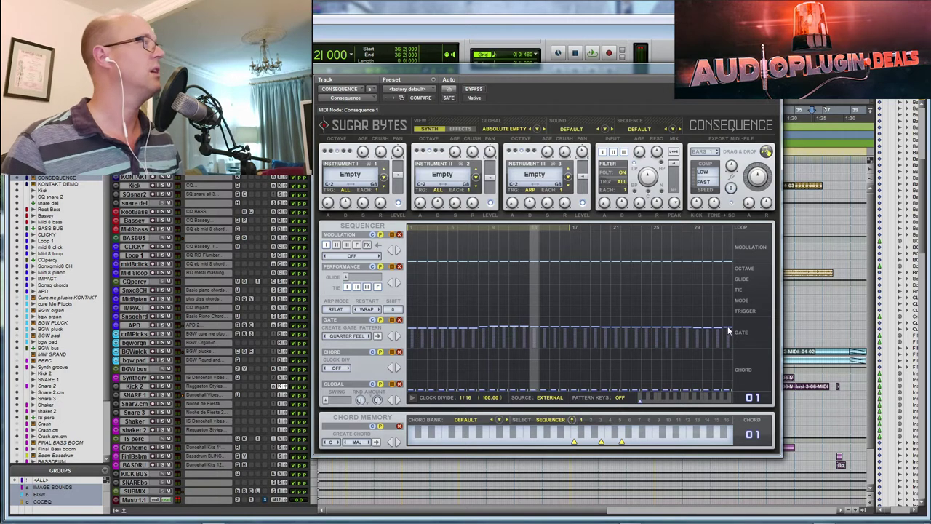
click(356, 175)
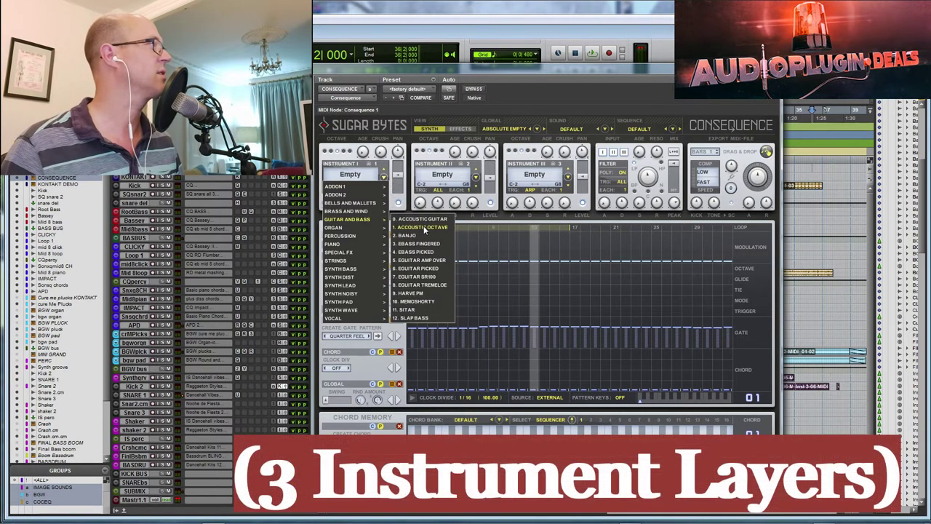
Give Instrument I the Accoustic Octave guitar sound and a Quarter Feel gate pattern looping all steps.
click(422, 227)
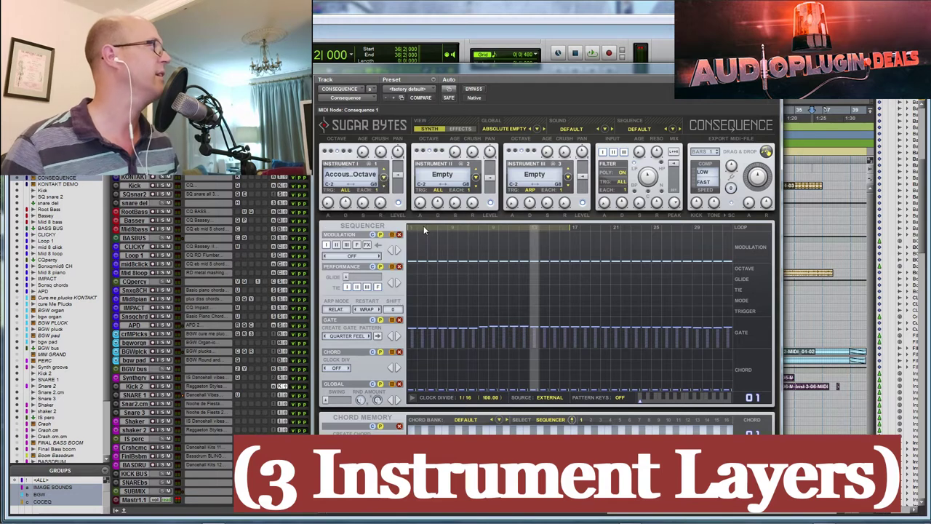
click(412, 398)
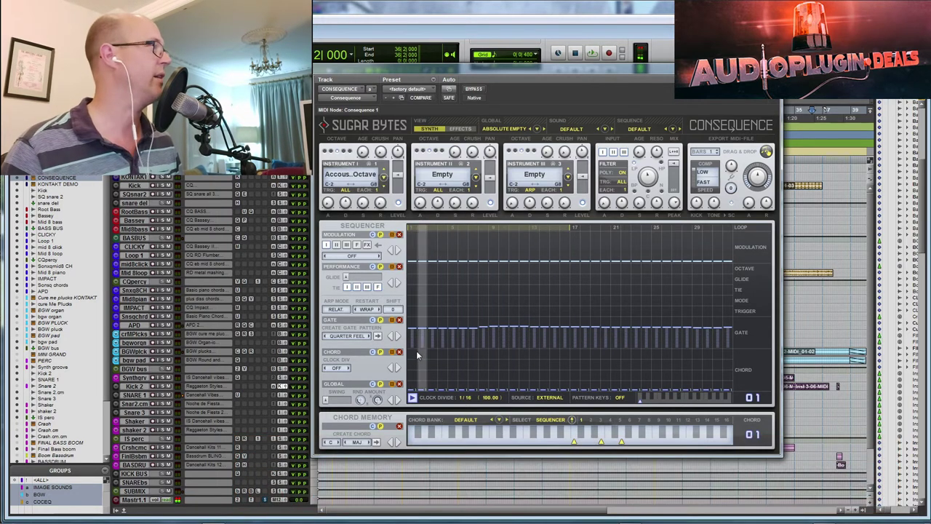
click(377, 336)
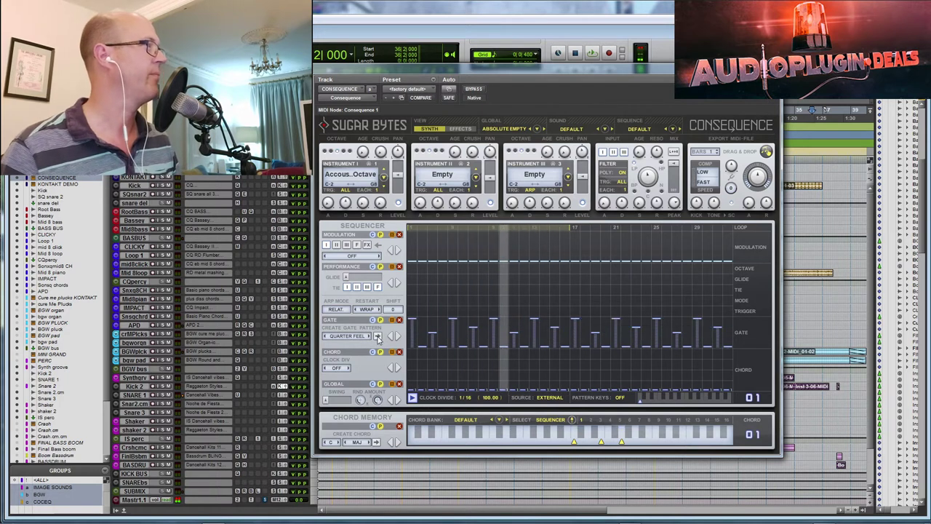
drag(570, 225, 735, 228)
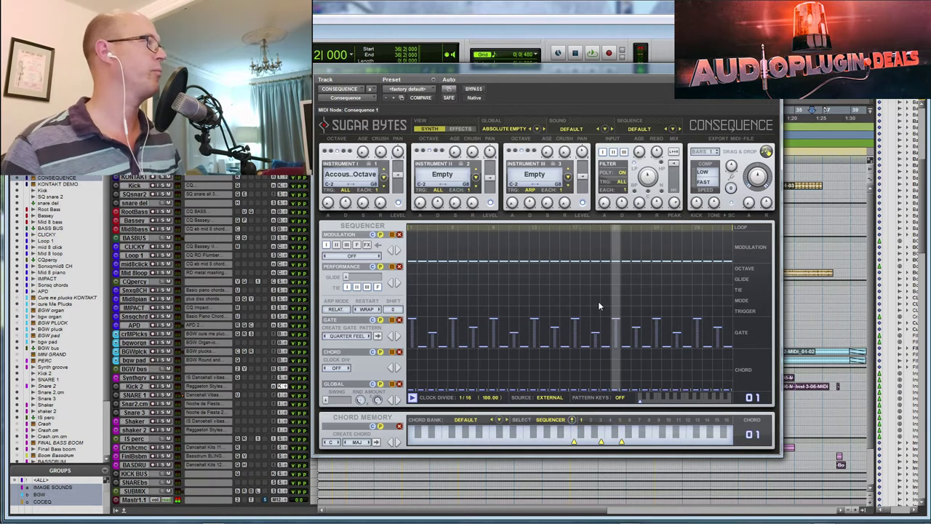
Set chord memory slot 2 to G# MAJ 9 and draw it into the Chord lane's later steps.
click(591, 420)
click(330, 444)
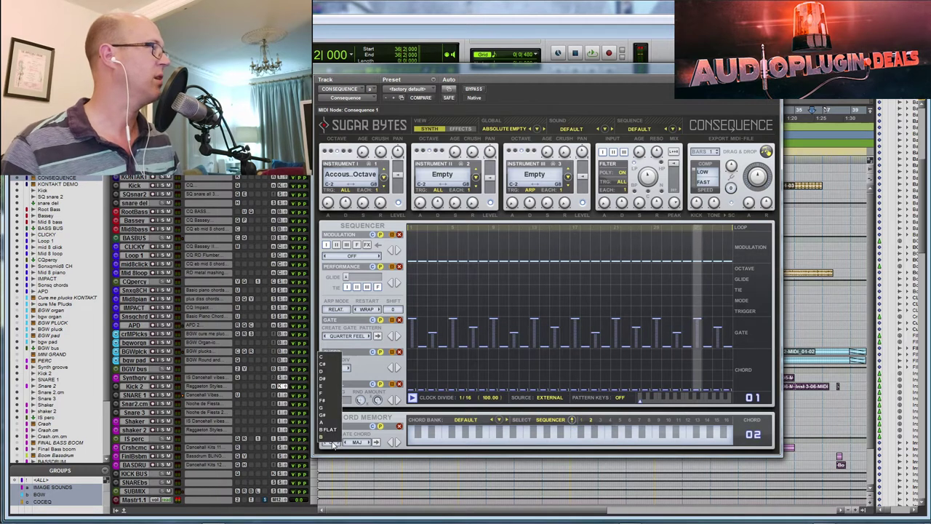
click(329, 421)
click(358, 442)
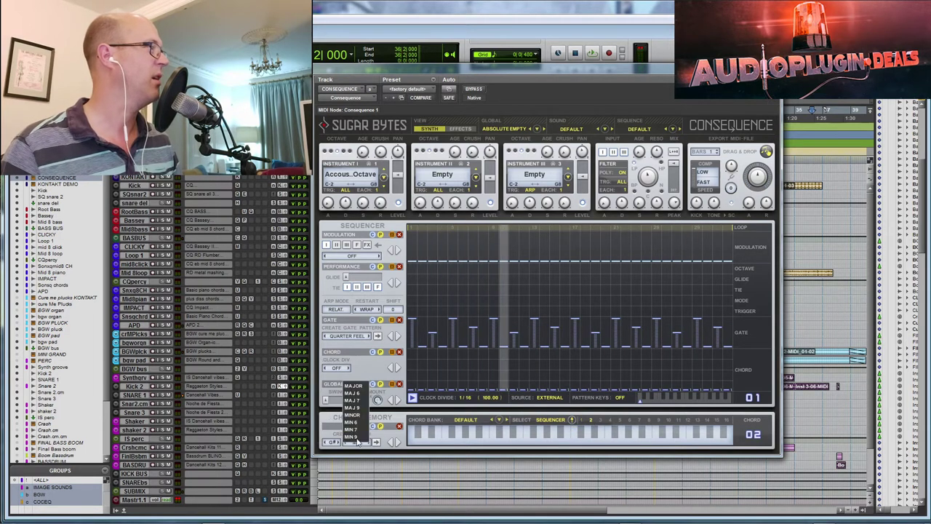
click(359, 412)
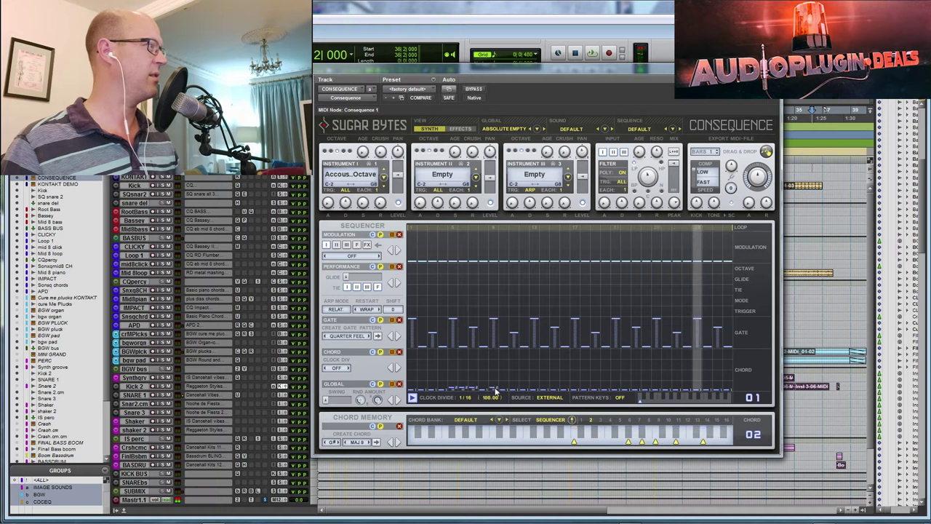
drag(493, 391, 672, 392)
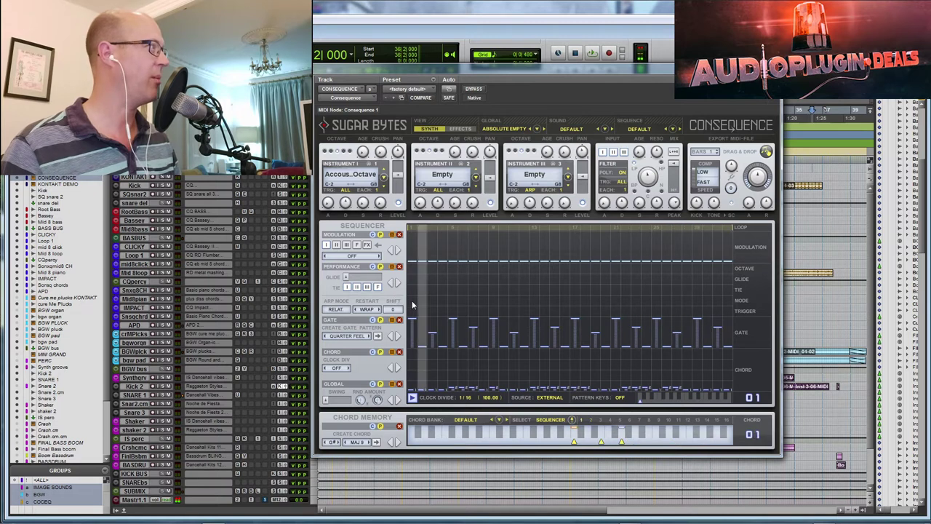
Draw arpeggio-mode steps along the Mode lane, from the first steps through to the final step.
drag(412, 303, 446, 303)
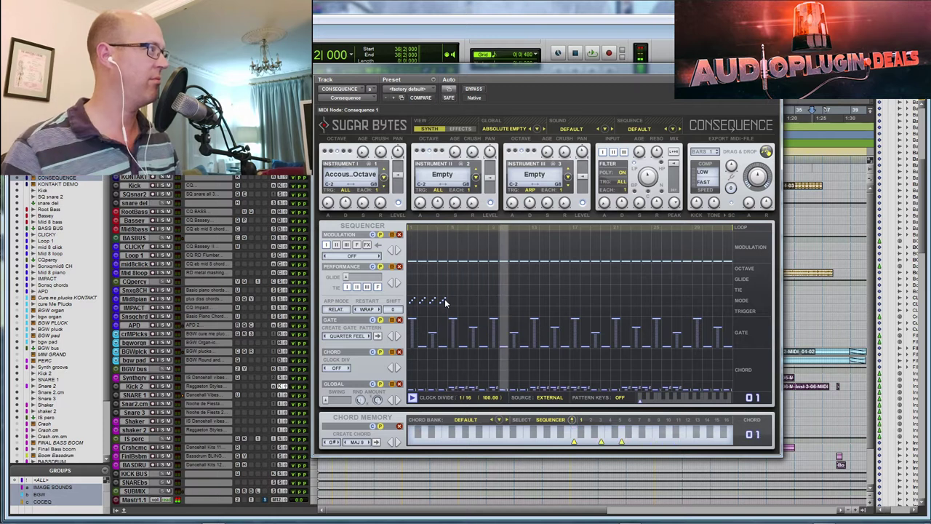
drag(447, 303, 495, 303)
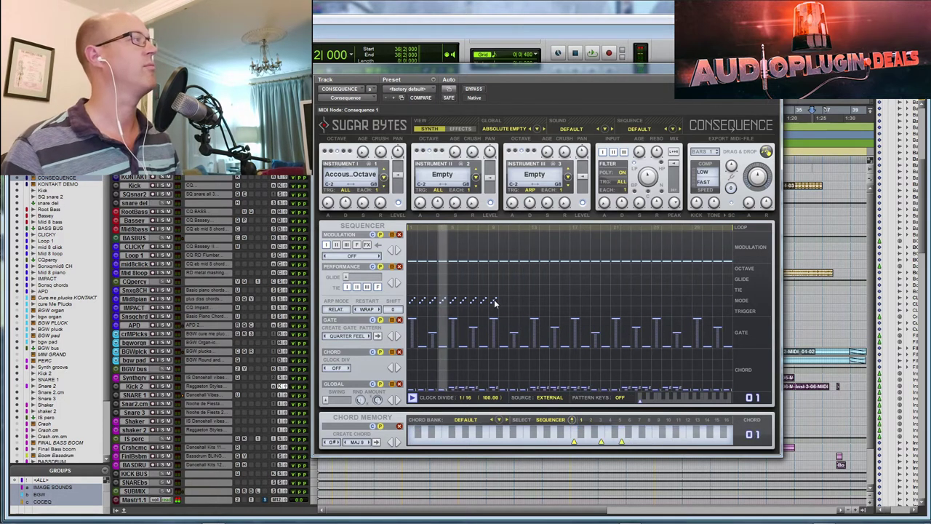
drag(495, 303, 502, 304)
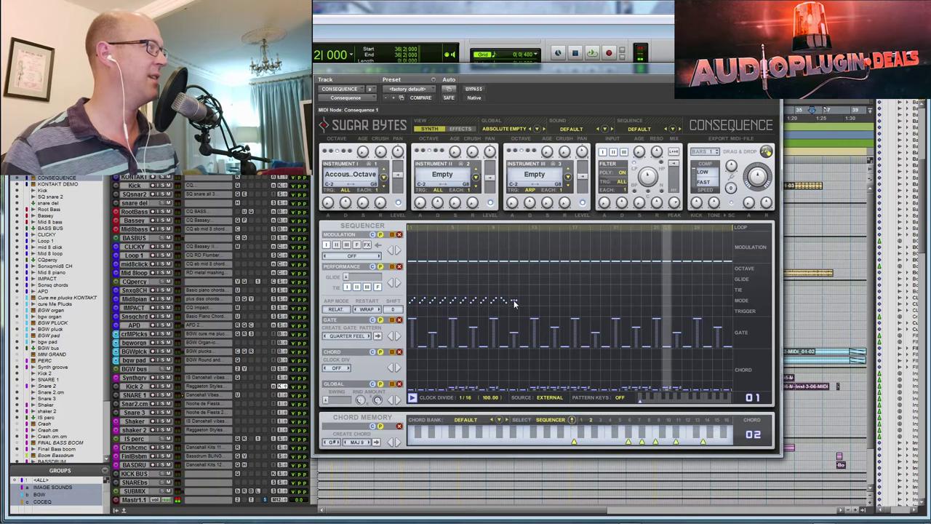
drag(513, 300, 548, 304)
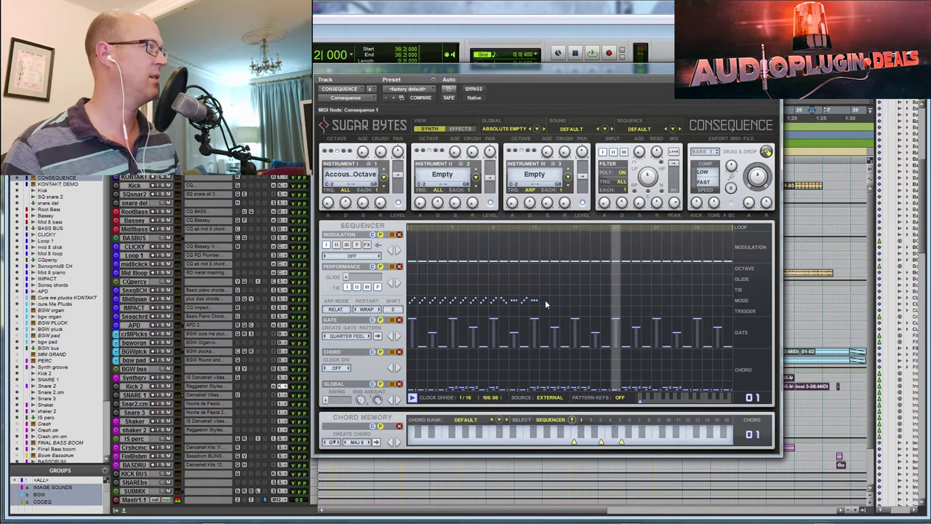
click(554, 299)
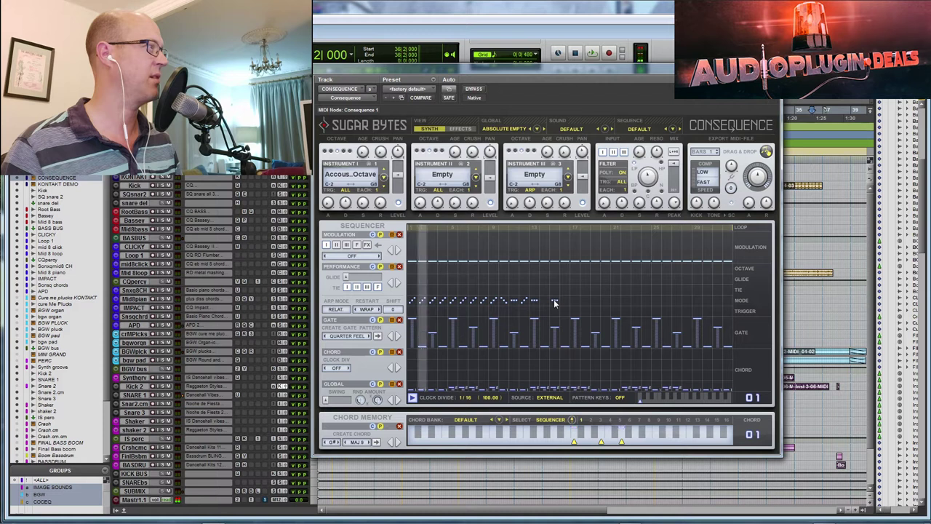
click(575, 300)
click(585, 300)
click(593, 301)
click(606, 301)
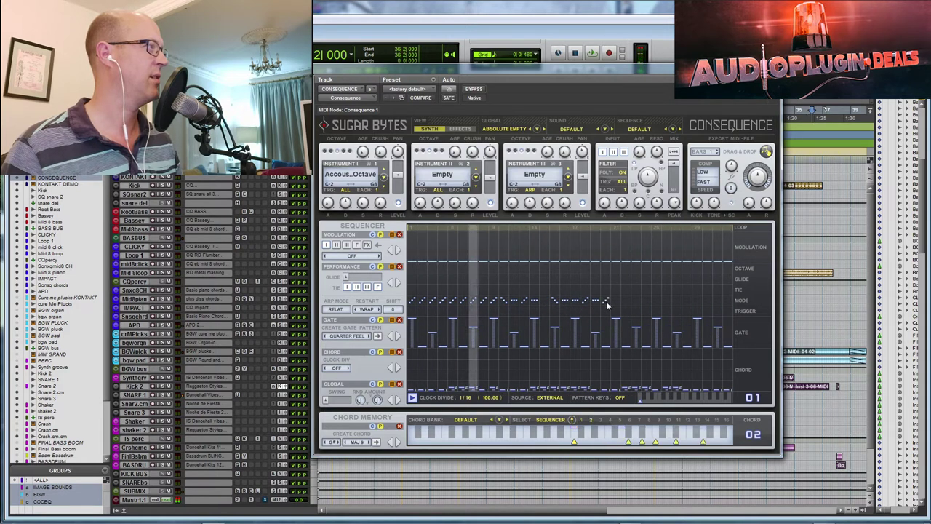
Randomize the Performance lanes, set a trigger repeat of 2, play, and re-randomize three times.
click(391, 267)
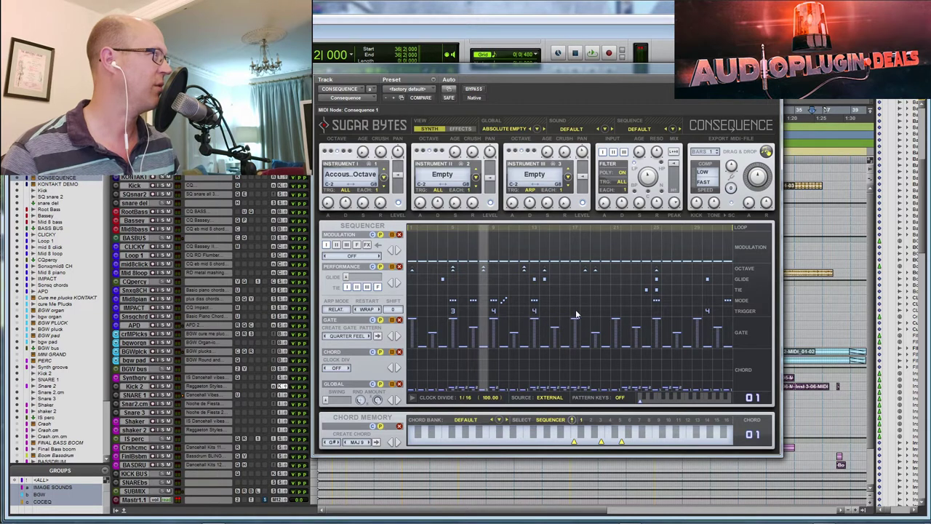
click(615, 312)
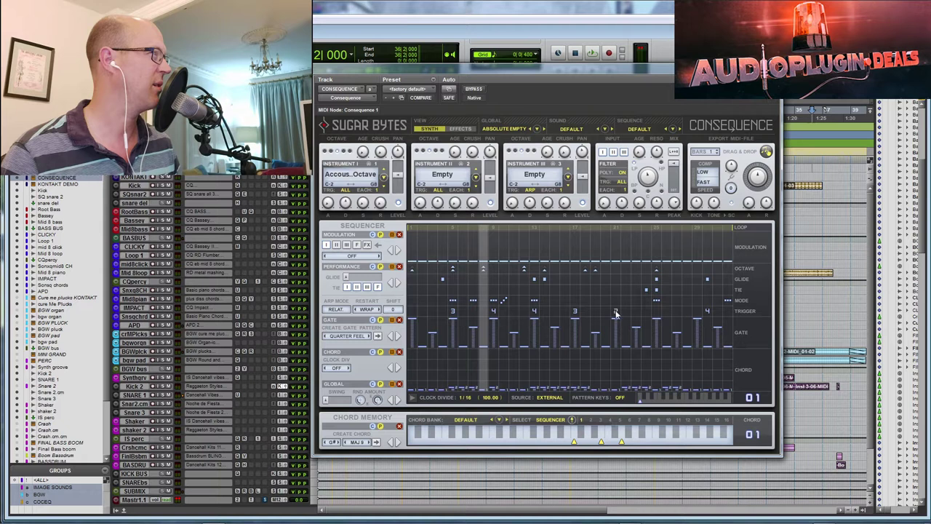
click(412, 399)
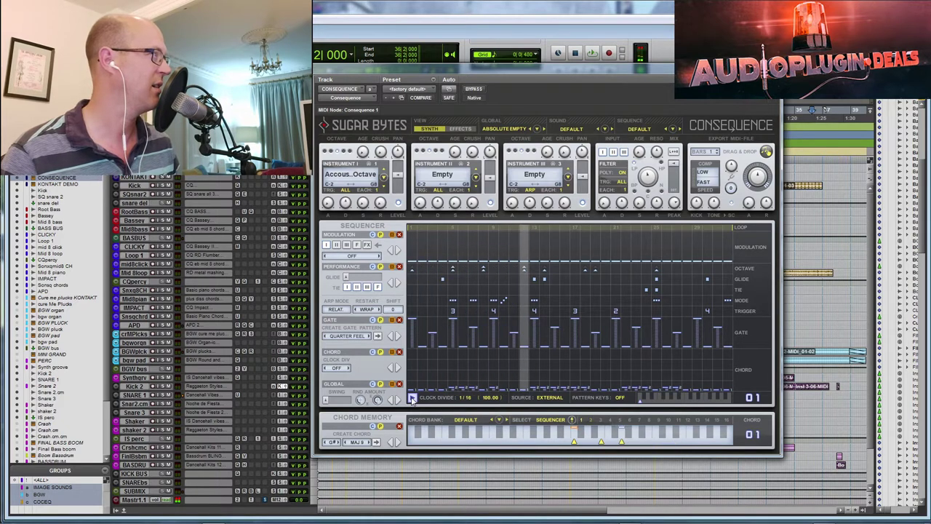
click(392, 267)
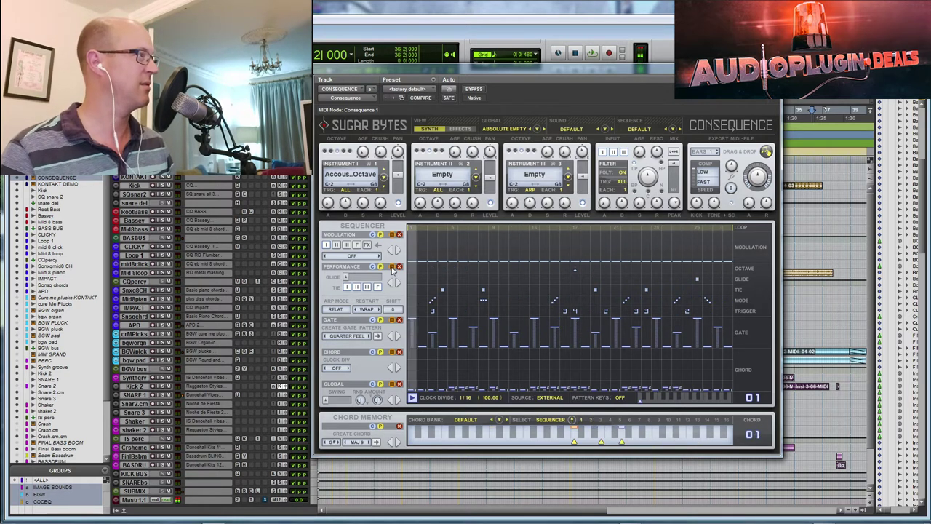
click(392, 267)
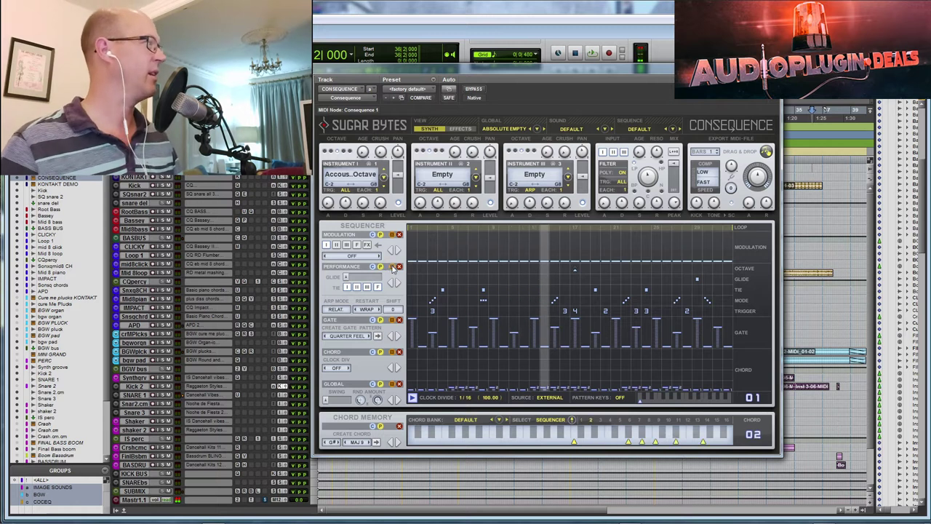
click(392, 267)
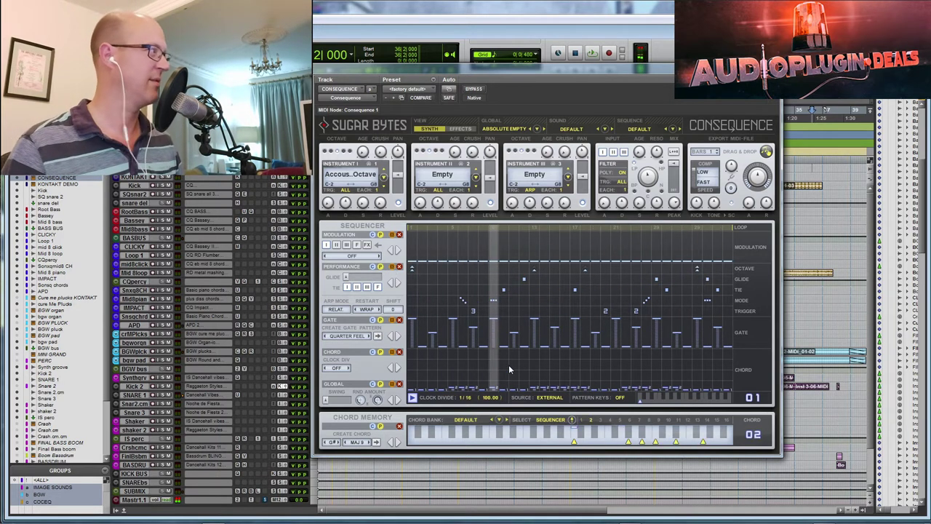
Apply the CRAZY gate pattern and change the clock divide from 1/16 to 1/8.
click(358, 340)
click(350, 372)
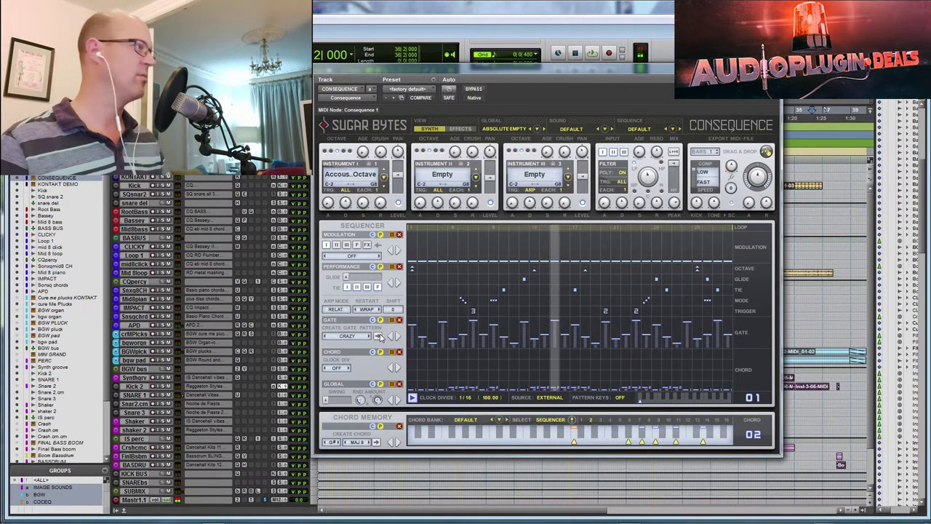
click(466, 398)
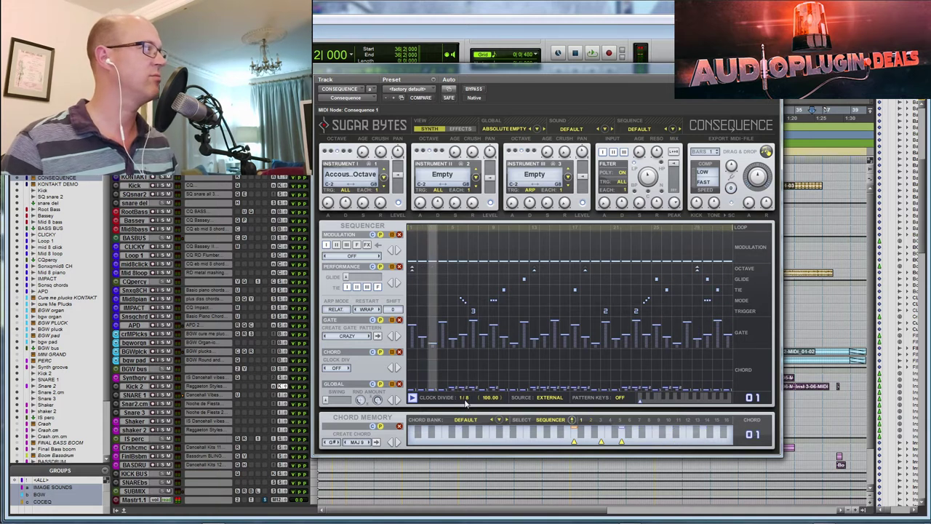
Keep the clock divide at 1/8, set chord clock division to 4/1, and raise swing to 51%.
click(467, 398)
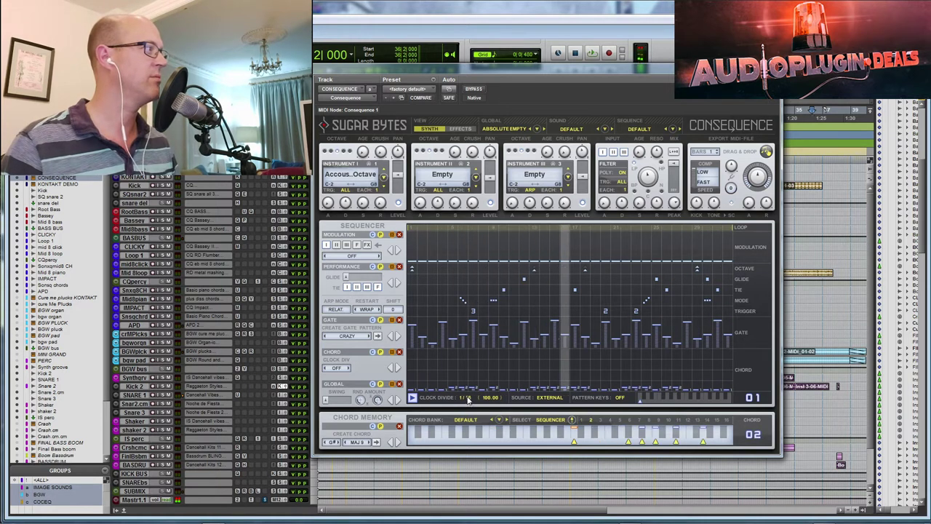
click(468, 399)
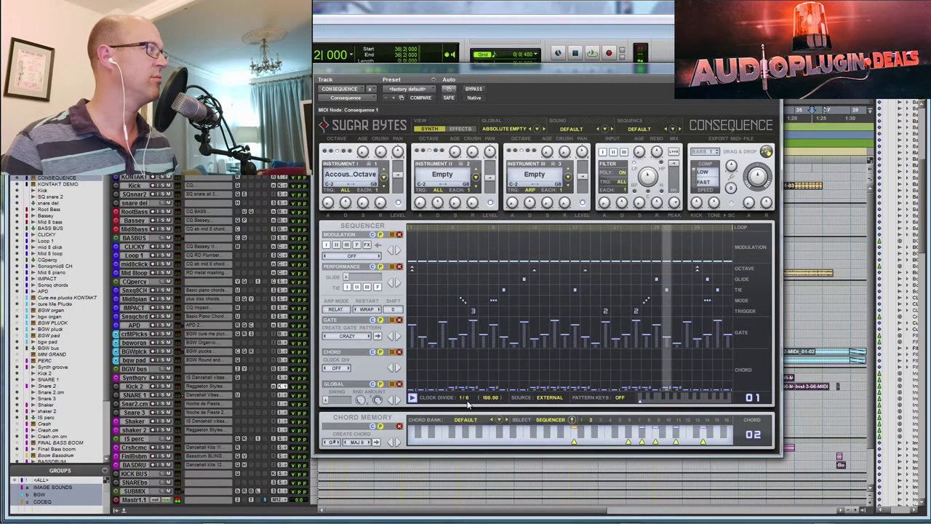
click(346, 370)
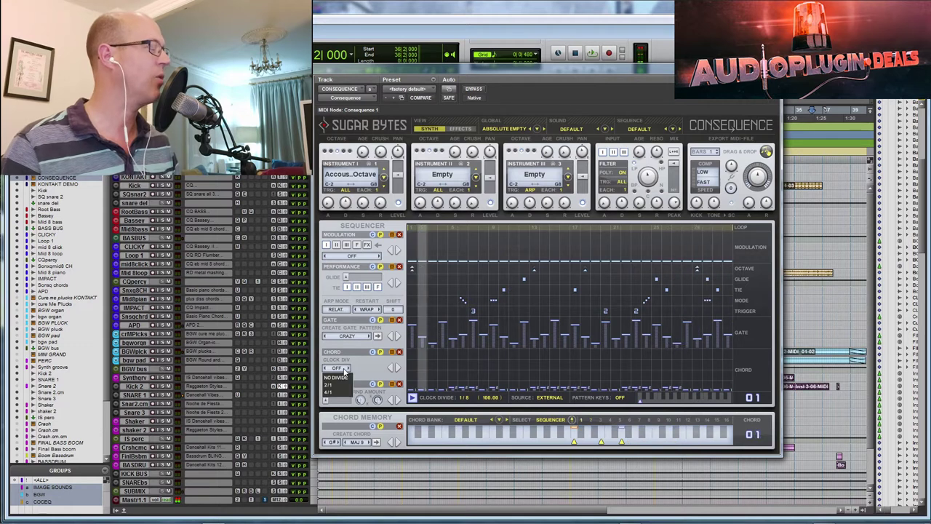
click(328, 385)
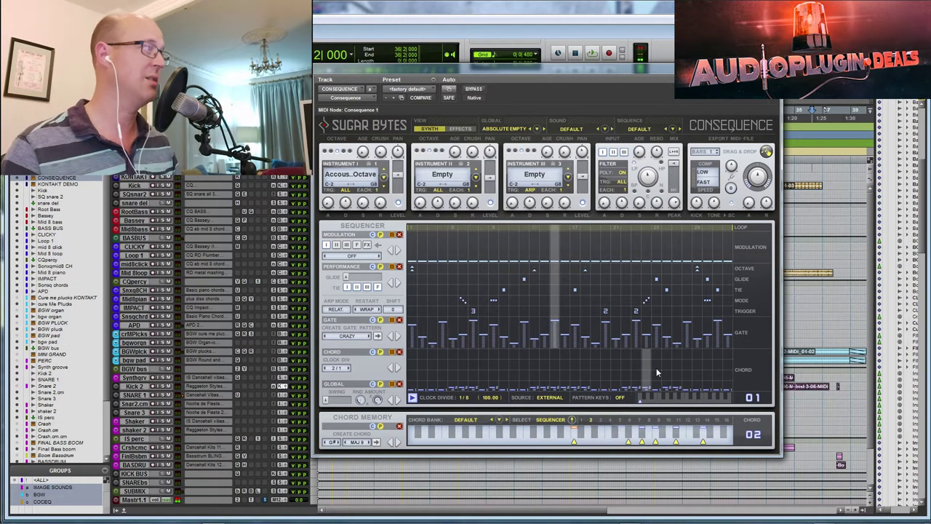
click(347, 369)
click(342, 391)
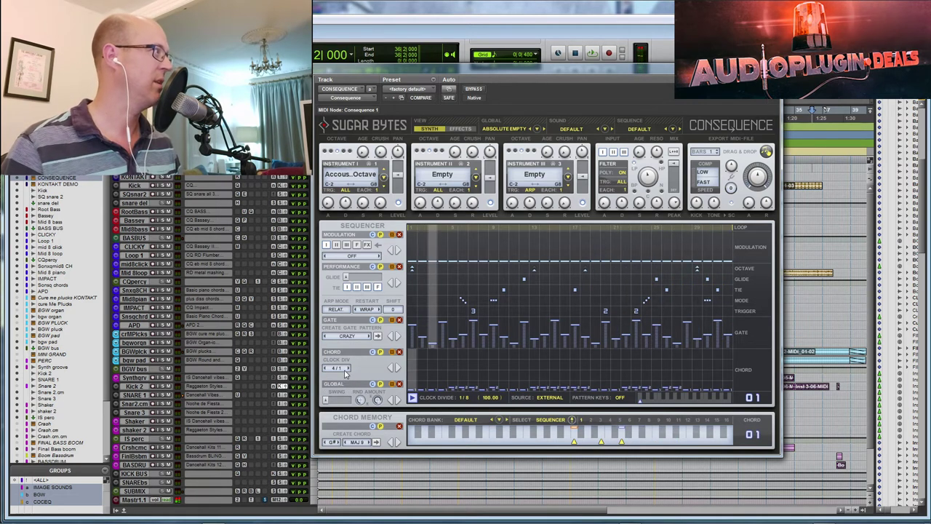
drag(337, 401, 351, 402)
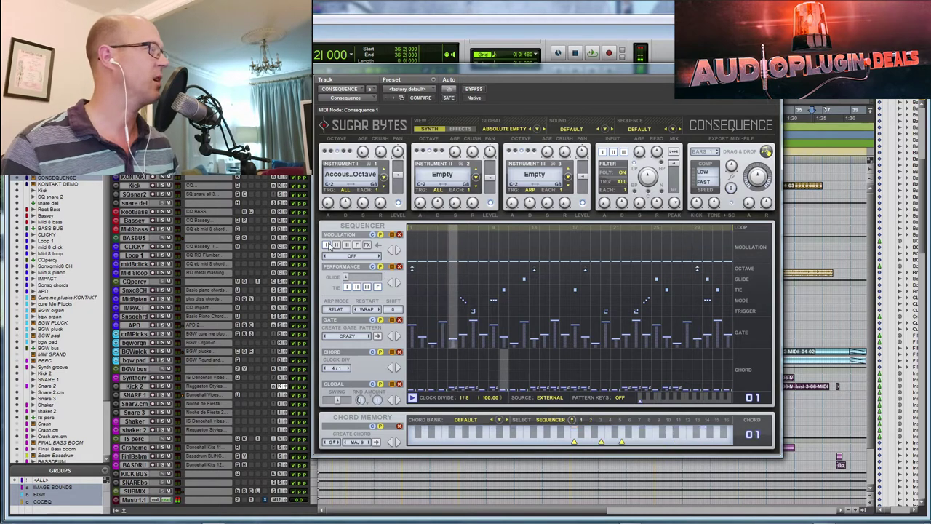
Route the modulation lane to AGE, draw a rising ramp, and raise Instrument I's age to about 18%.
click(353, 257)
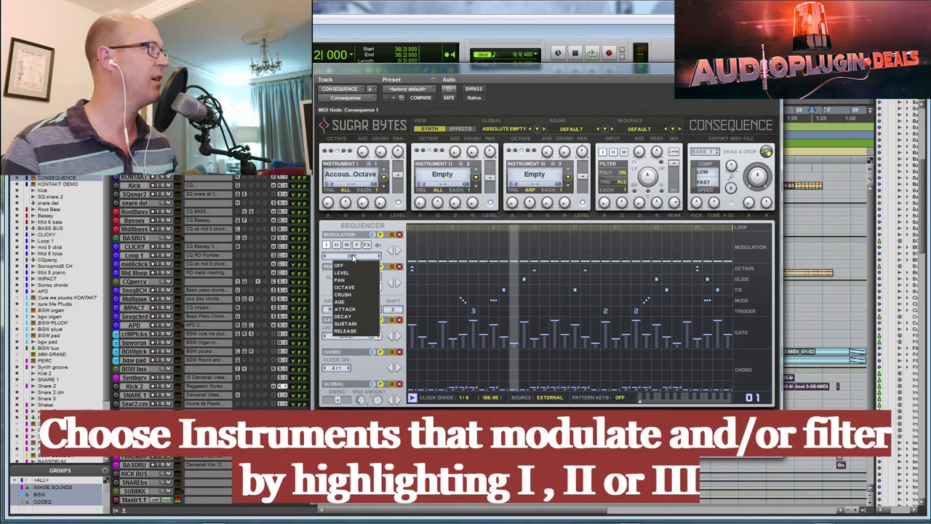
click(342, 301)
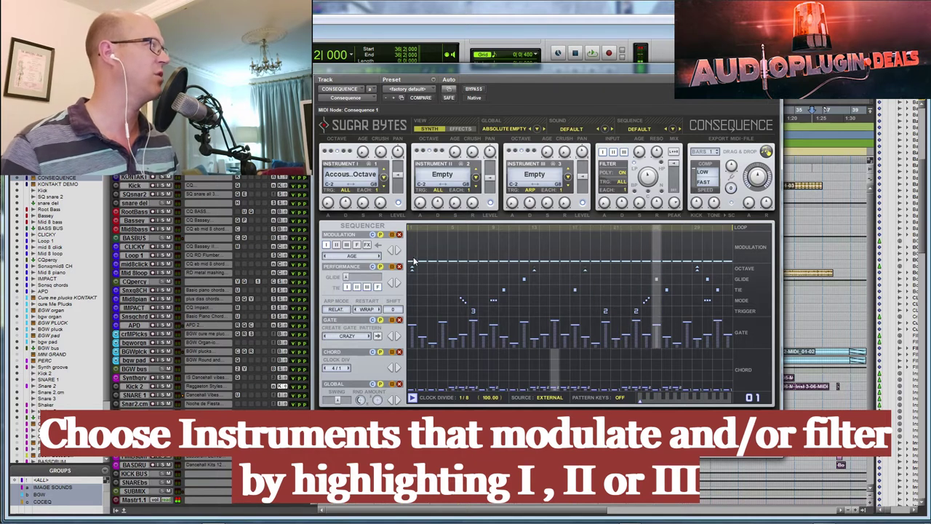
drag(638, 245, 706, 251)
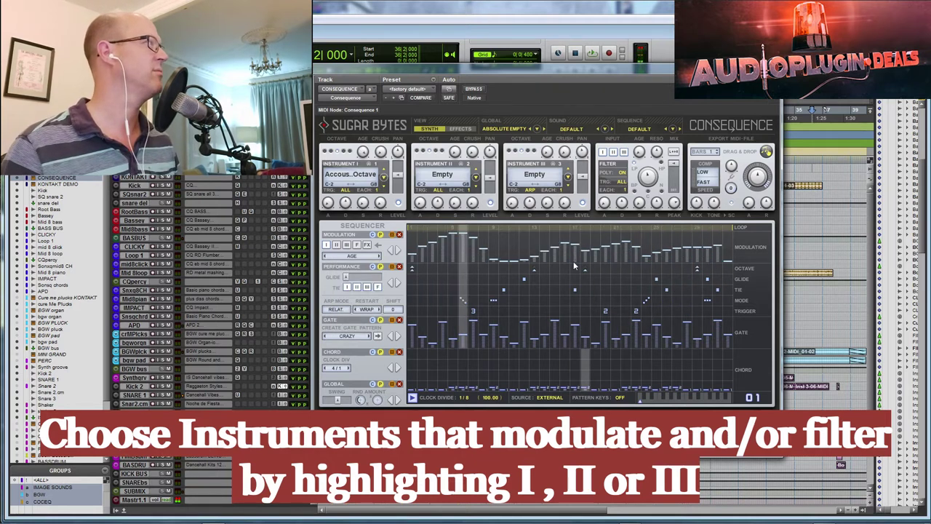
drag(362, 152, 366, 153)
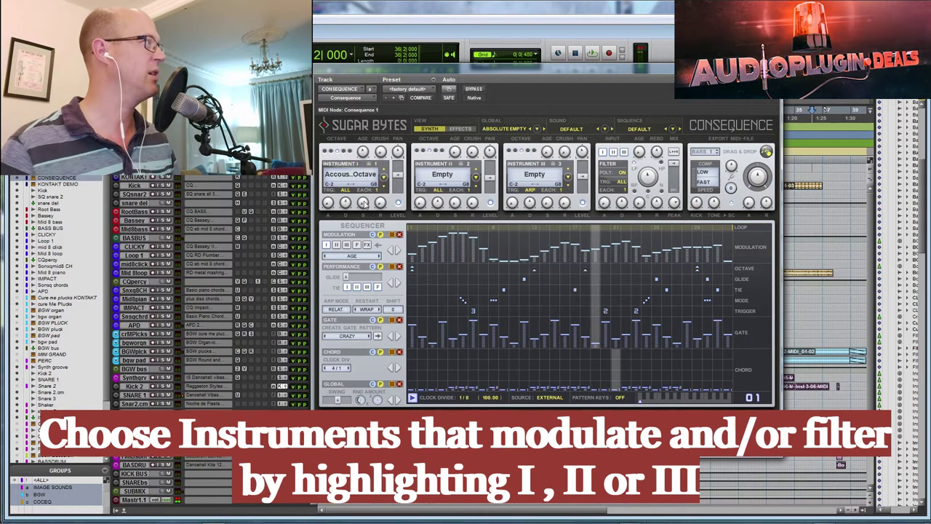
Switch the modulation target to CRUSH, reshape its steps, and raise Instrument I's crush to about 61%.
click(357, 257)
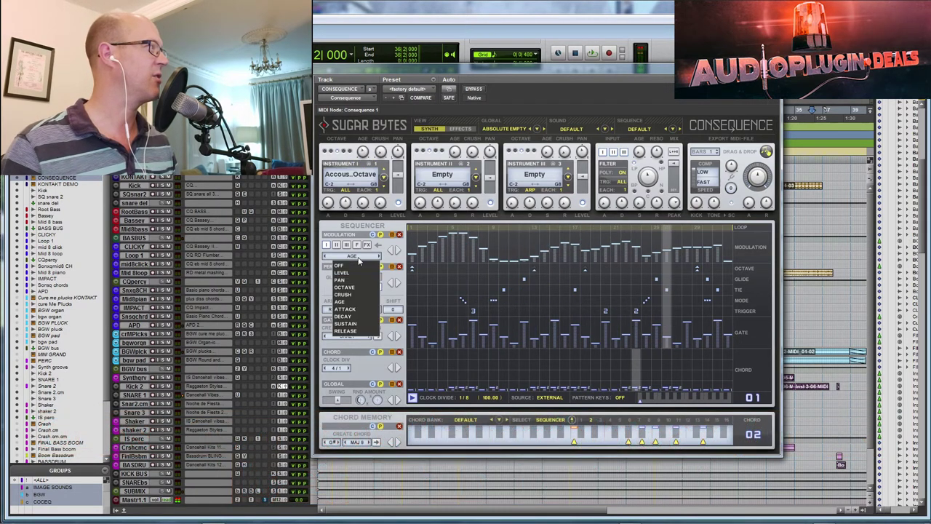
click(355, 295)
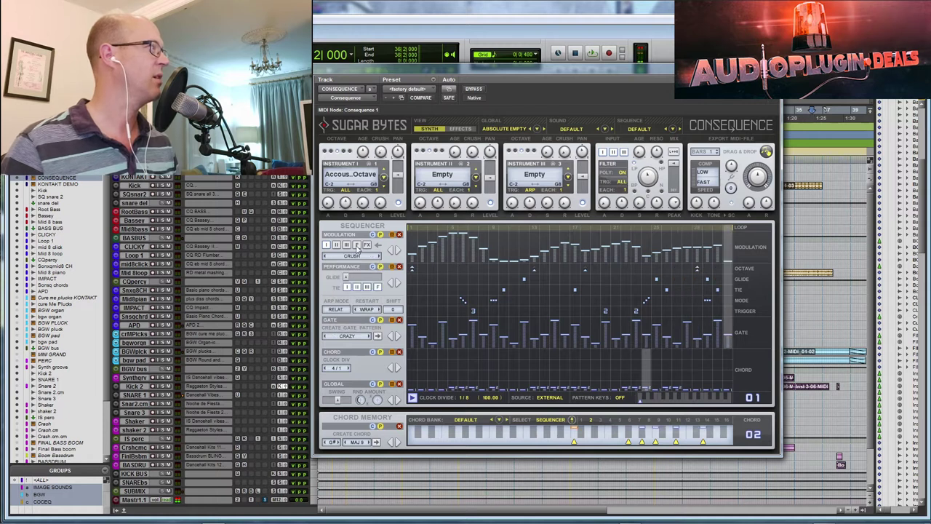
mouse_move(457, 246)
mouse_down()
mouse_move(515, 260)
mouse_move(605, 241)
mouse_up()
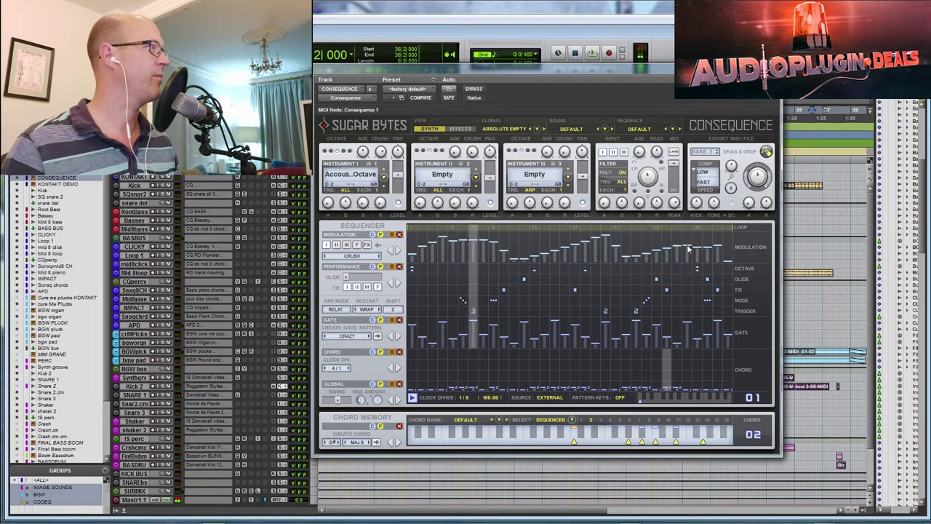
drag(693, 248, 724, 246)
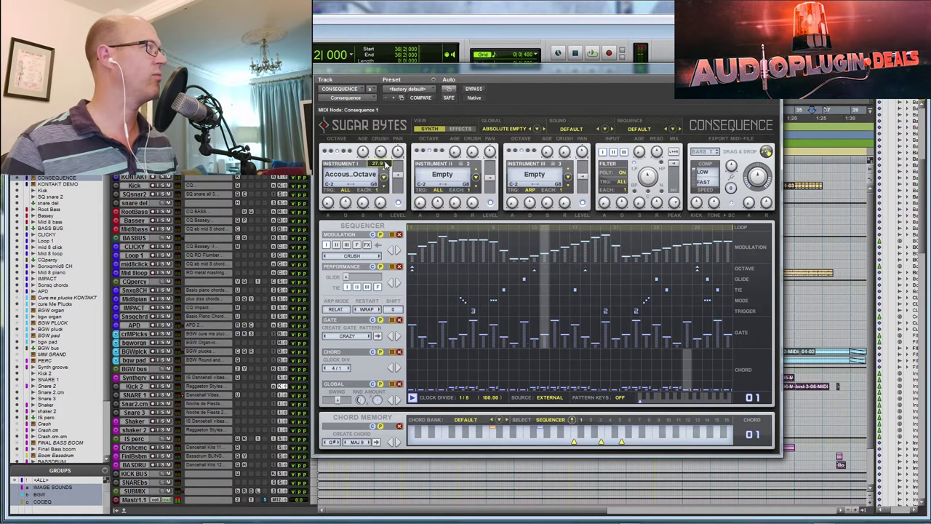
drag(381, 154, 383, 154)
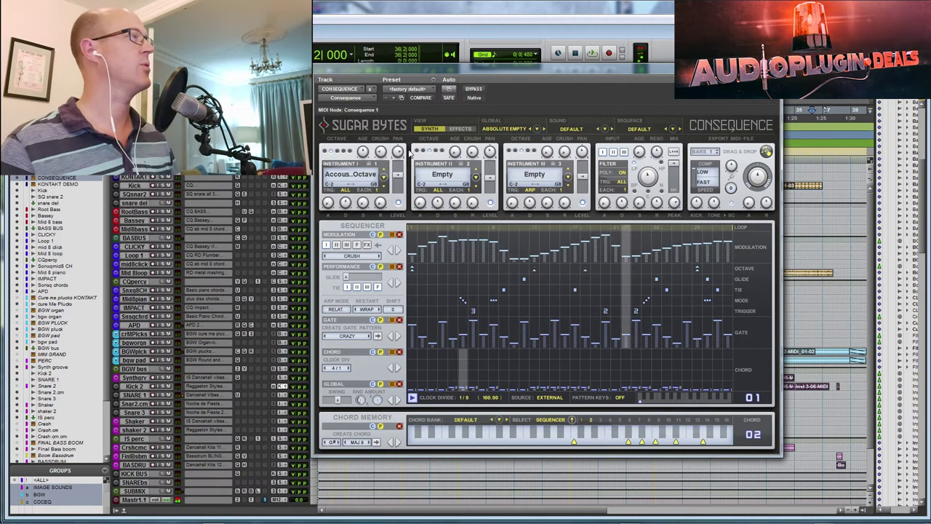
mouse_move(398, 151)
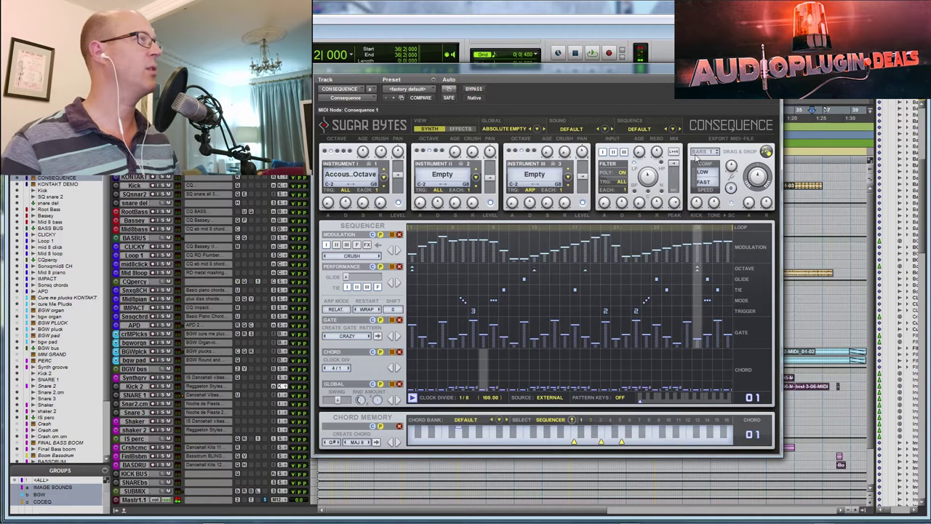
drag(628, 79, 635, 80)
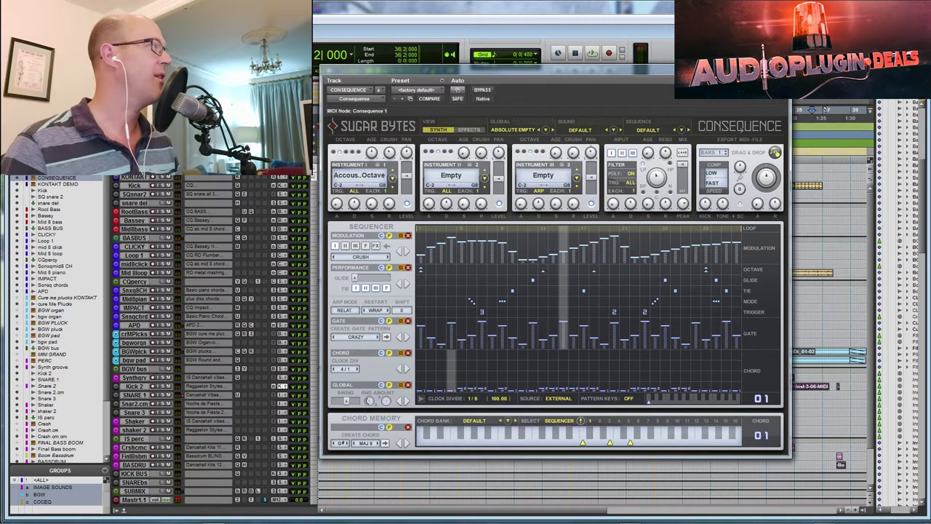
Load the Mixed > FABRIK global preset in Consequence and play its sequencer pattern.
click(521, 131)
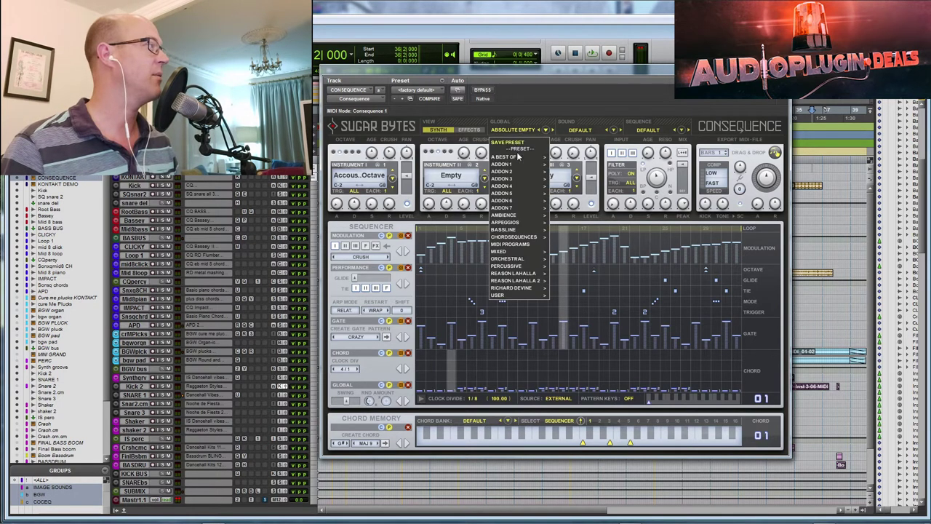
mouse_move(519, 255)
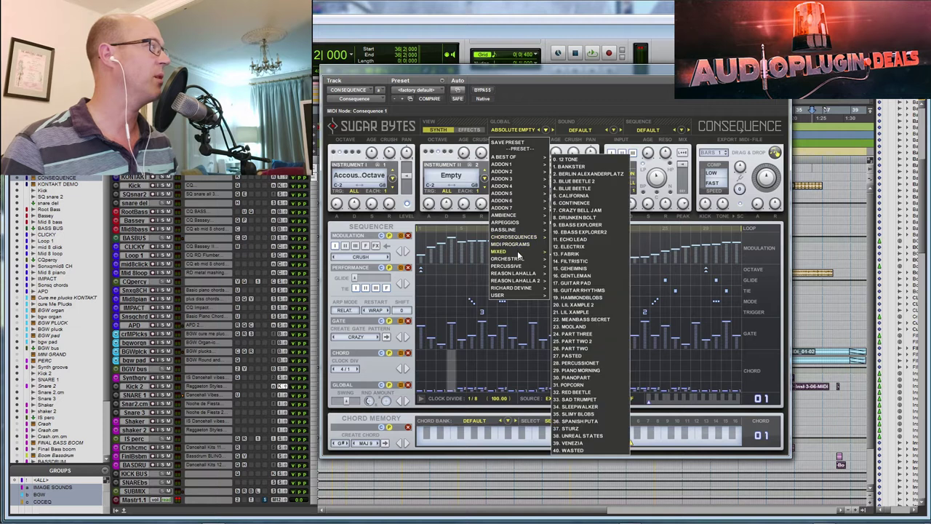
click(575, 255)
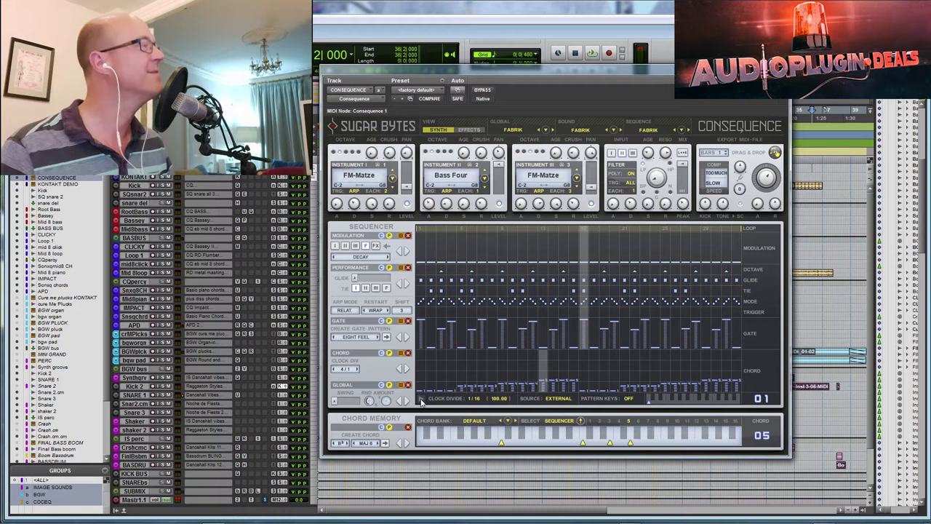
click(421, 400)
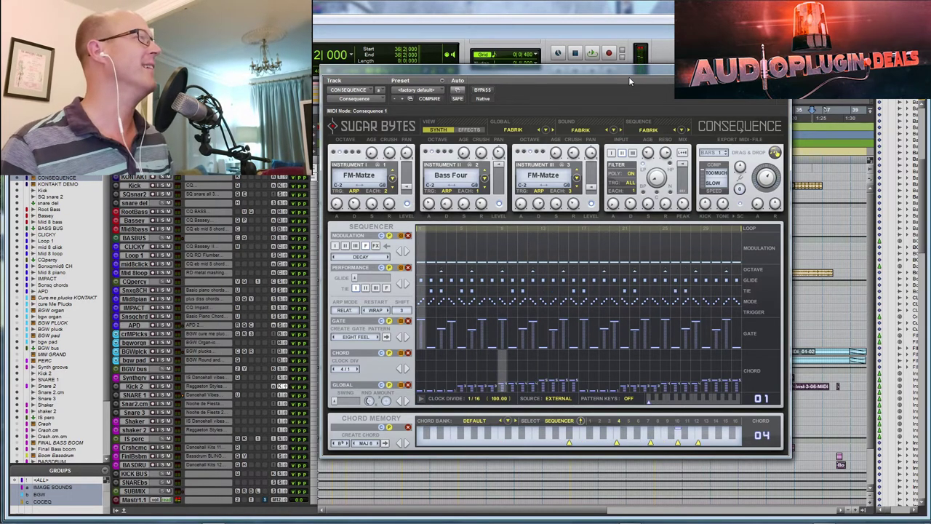
Load the MIXED EMOTIONS chord sequence preset from Consequence's sequence preset list.
click(514, 130)
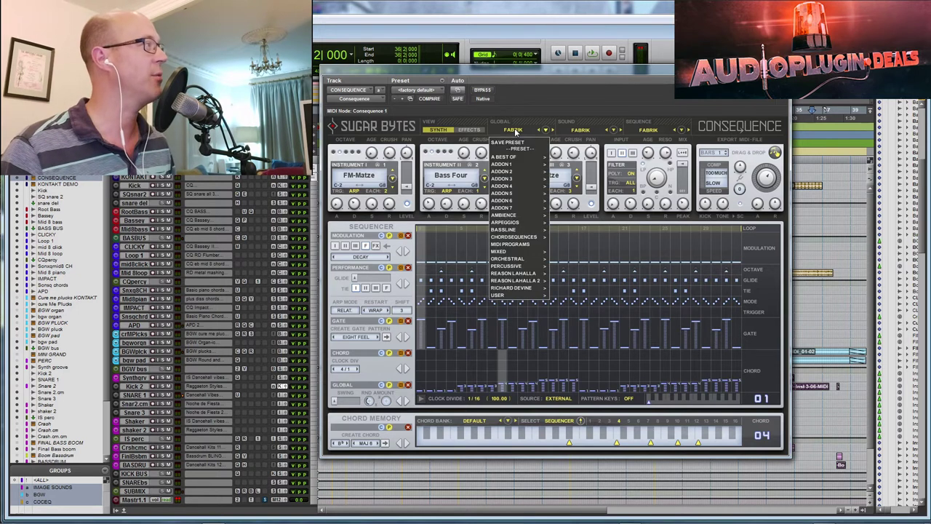
click(580, 133)
click(580, 132)
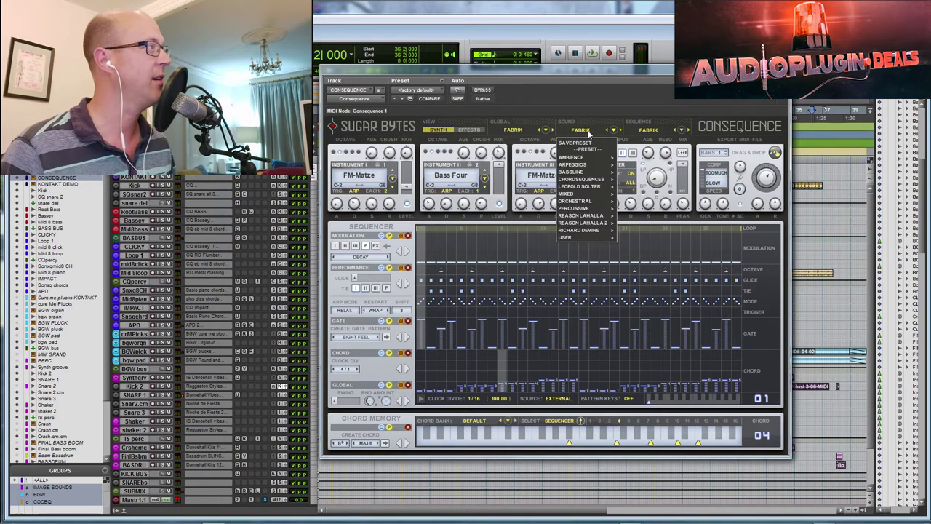
click(649, 131)
click(651, 132)
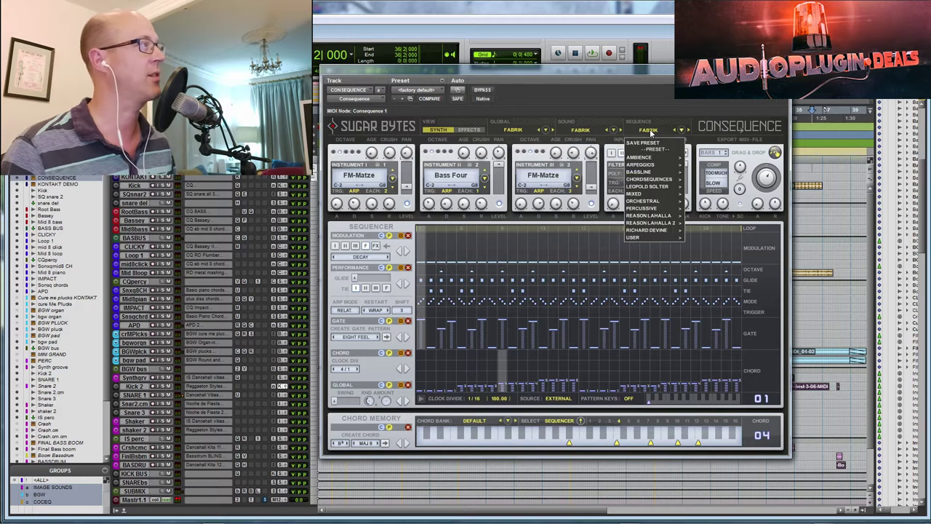
mouse_move(650, 178)
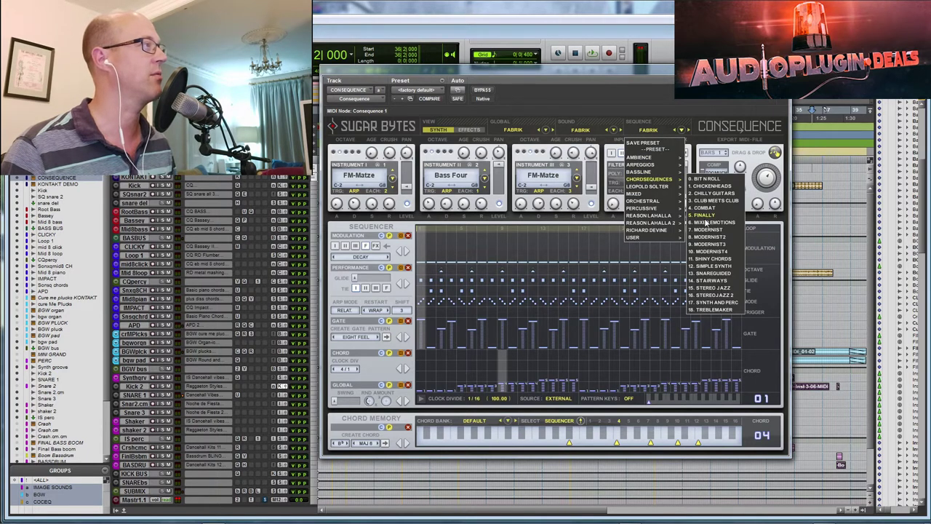
click(706, 222)
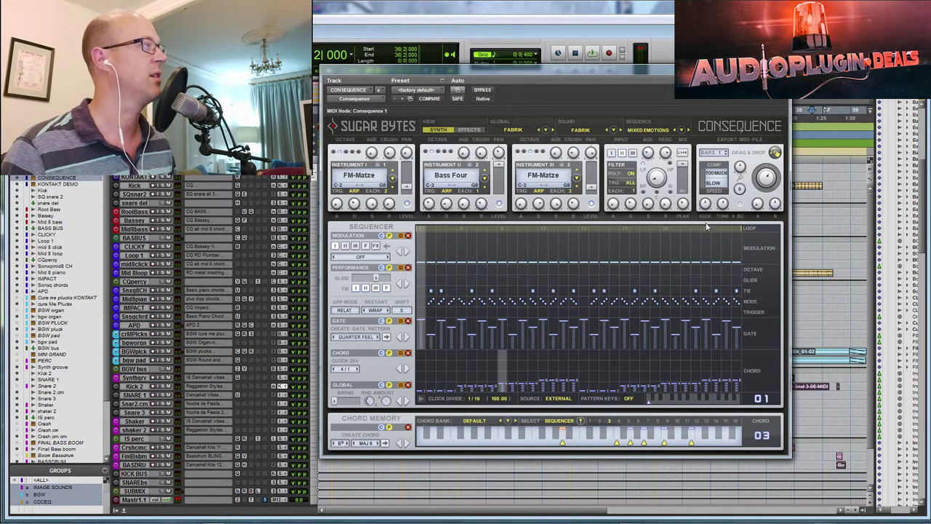
Step through chord sequence presets to STEREO JAZZ, play it, and close Consequence.
click(688, 131)
click(687, 131)
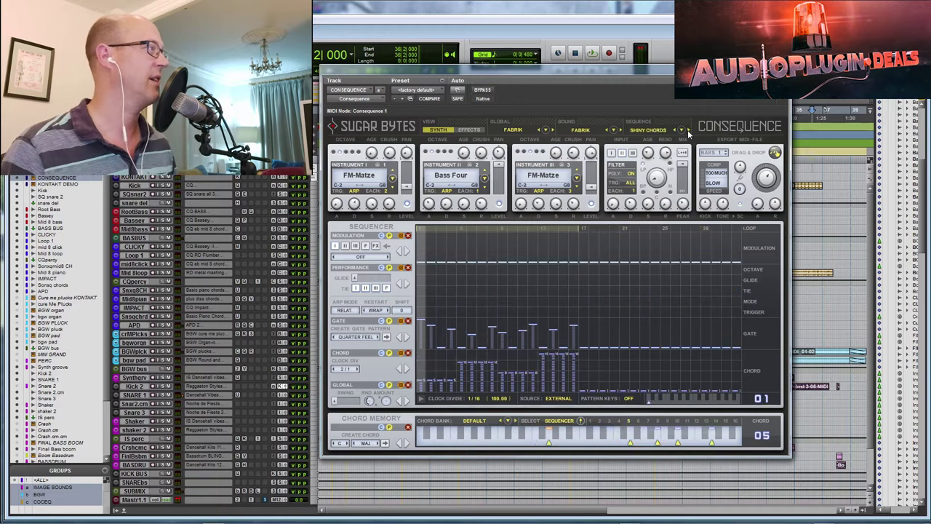
click(687, 131)
click(687, 131)
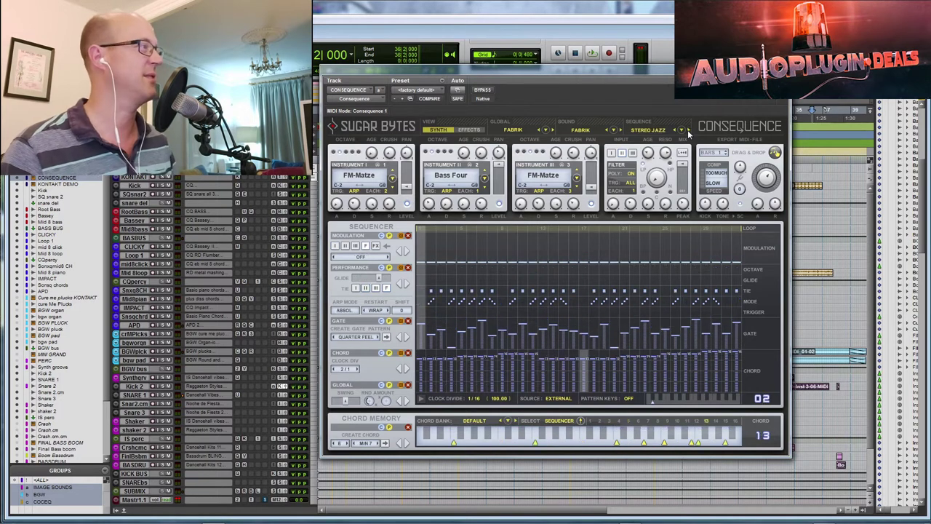
click(421, 398)
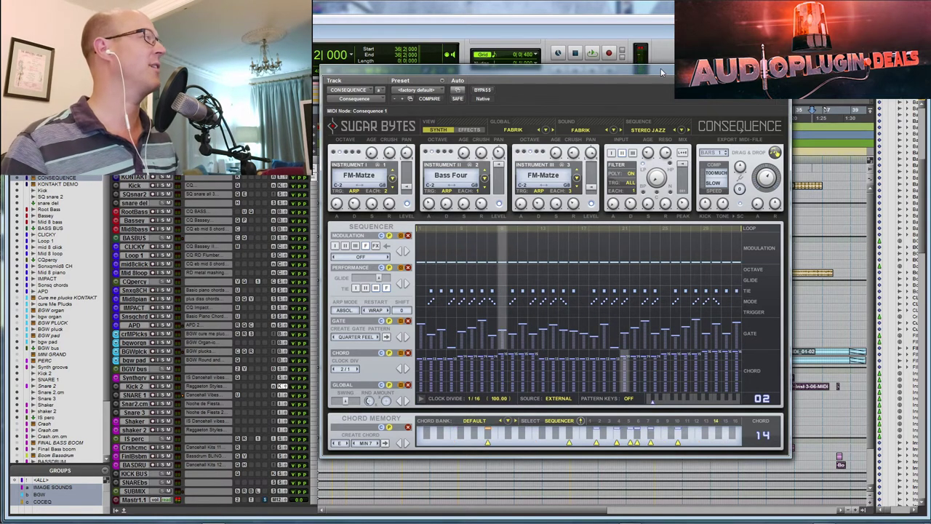
click(783, 69)
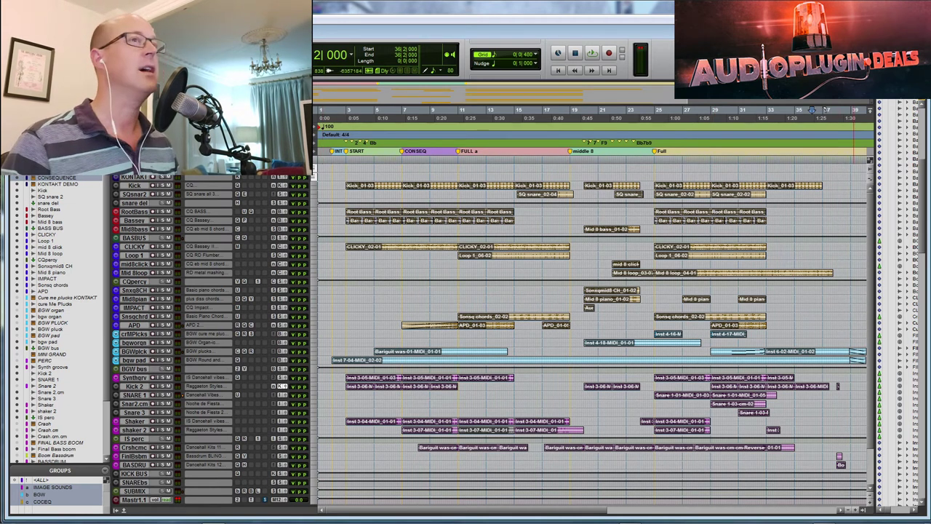
Reposition the reopened Consequence window, play its sequencer, then close the plugin.
drag(727, 102, 483, 101)
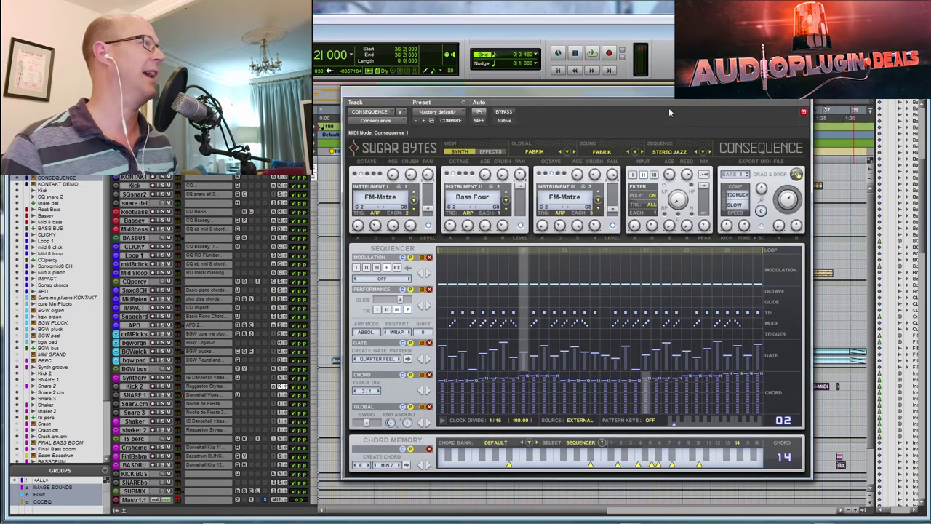
click(440, 421)
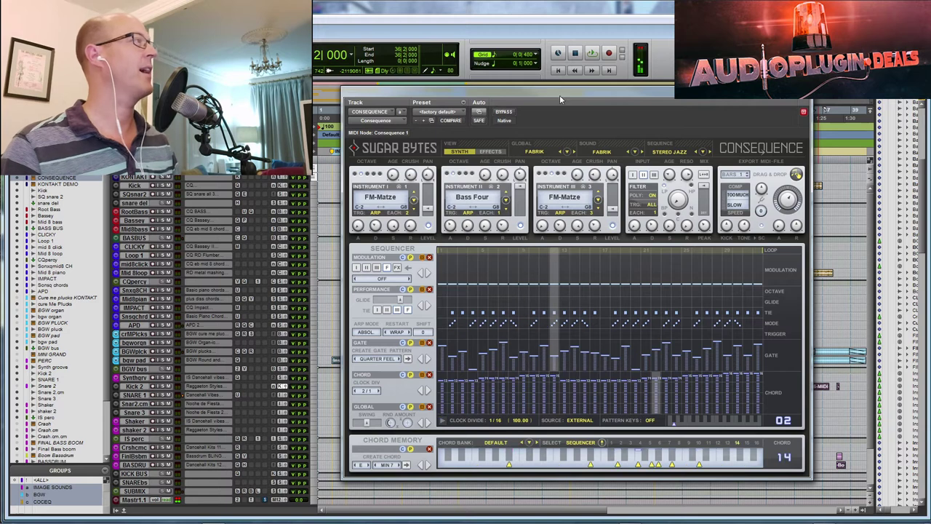
click(804, 112)
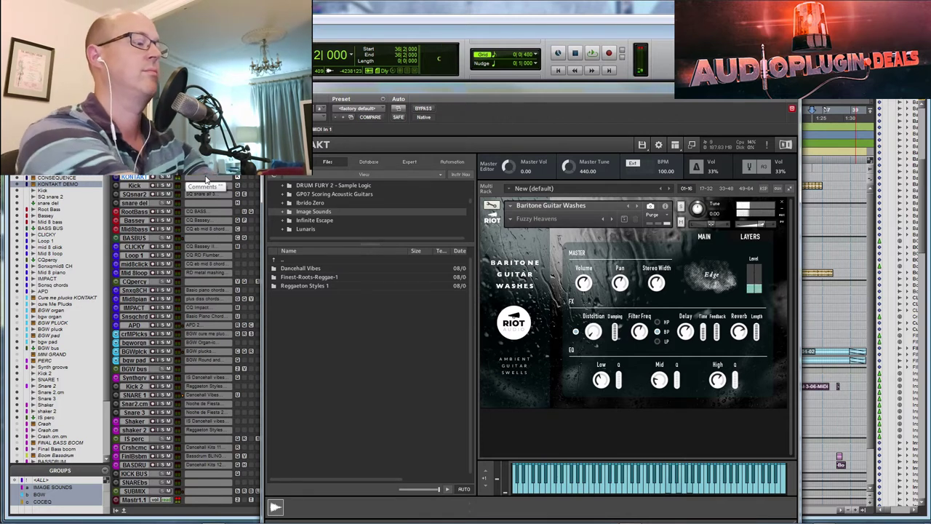
click(763, 231)
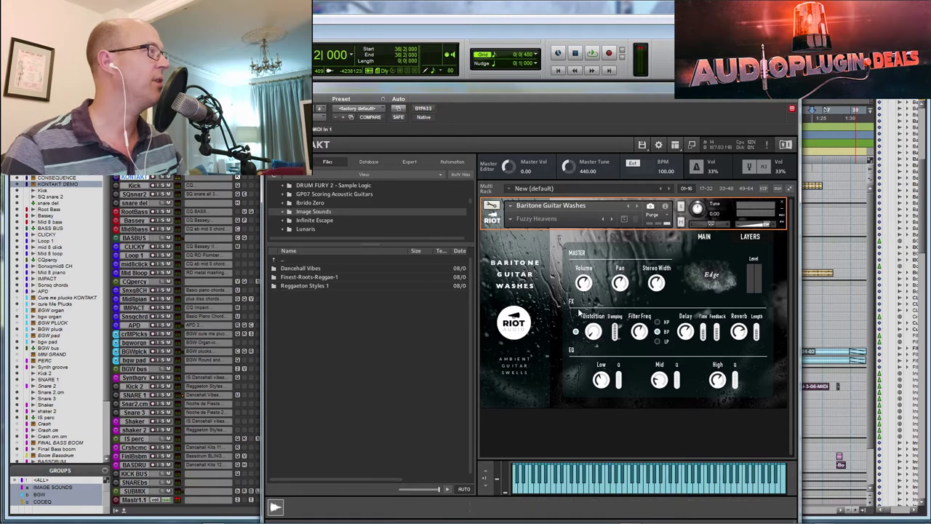
Load the Pads Accordion Whispers snapshot, switch the filter to low-pass, and show the Layers page.
click(535, 218)
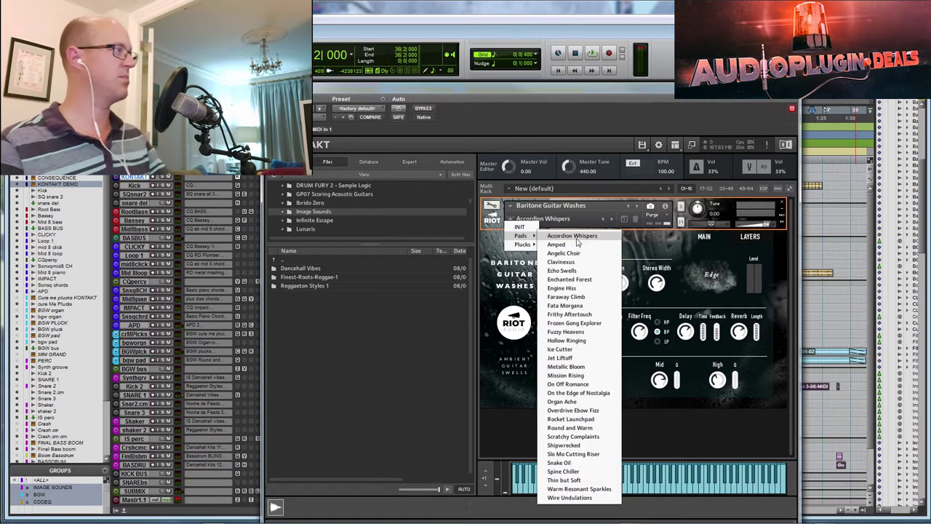
click(575, 236)
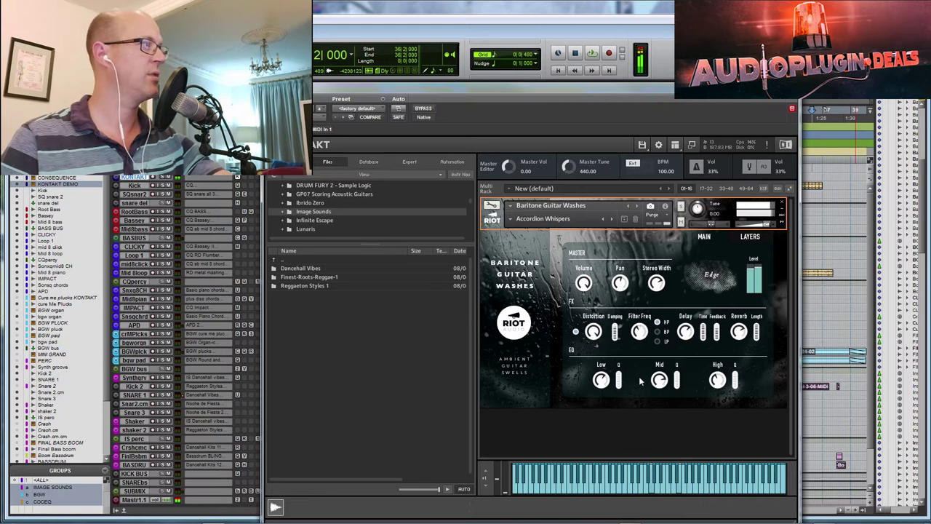
click(659, 341)
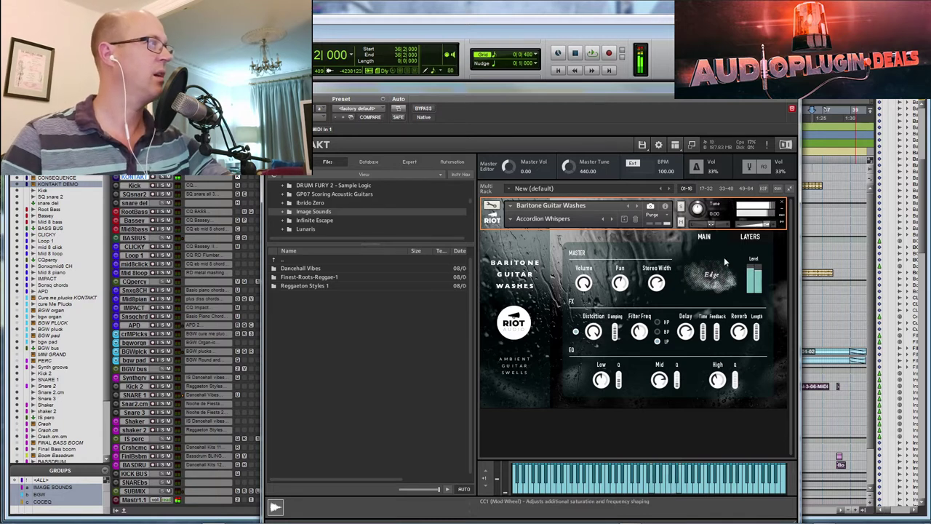
click(750, 238)
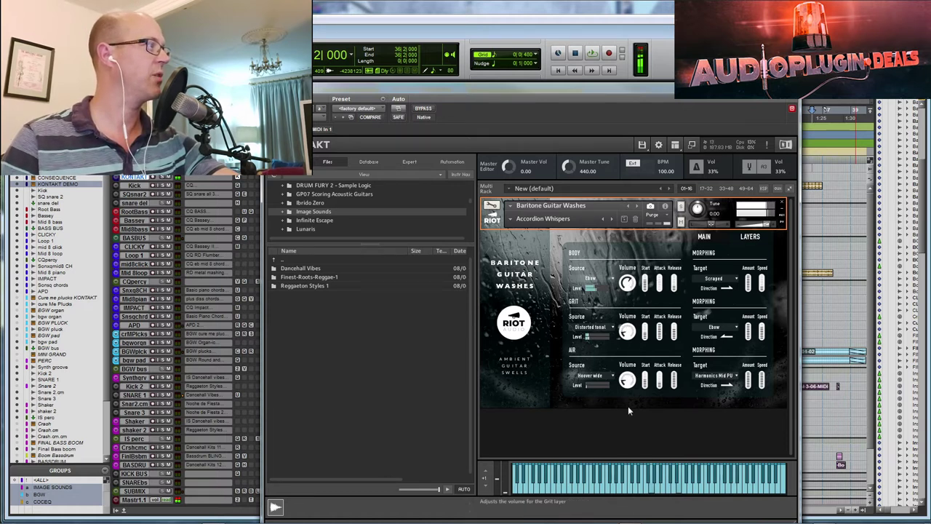
Keep Ebow as the Body source and set the Grit layer source to Scraped.
click(591, 279)
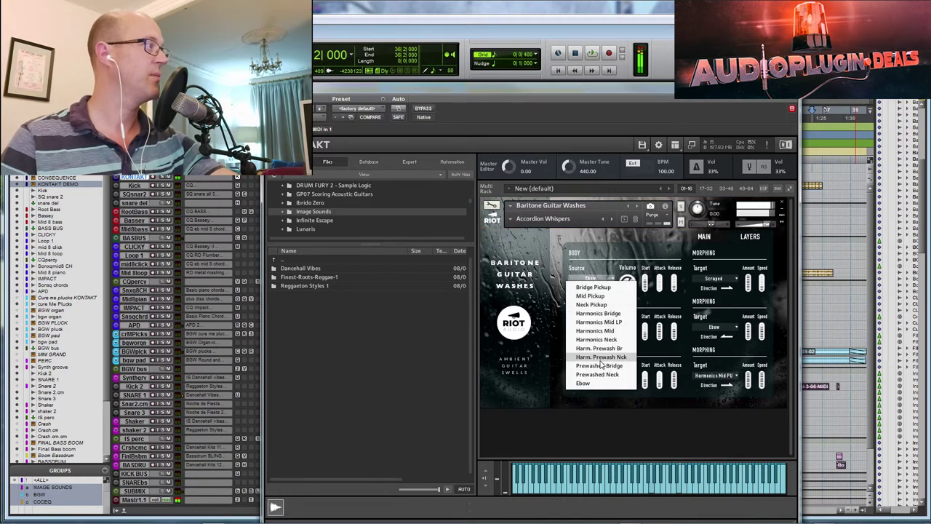
click(608, 288)
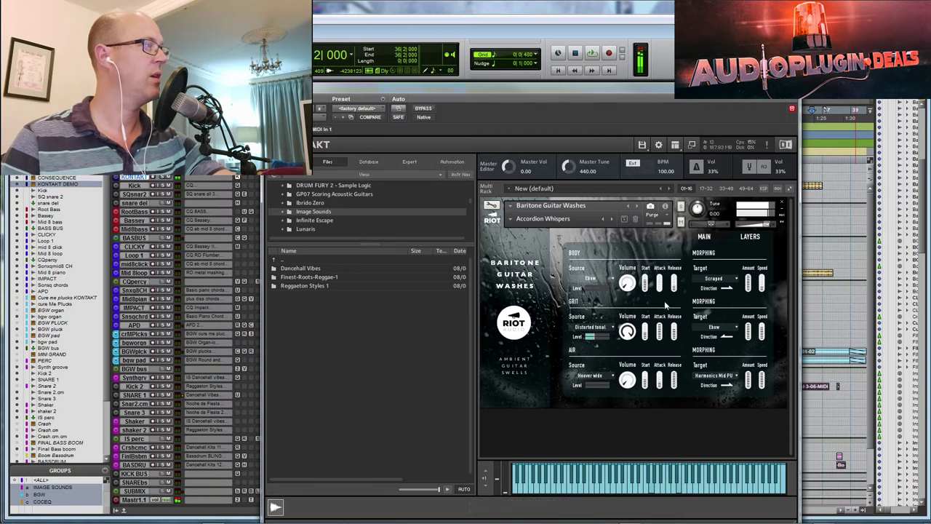
click(690, 241)
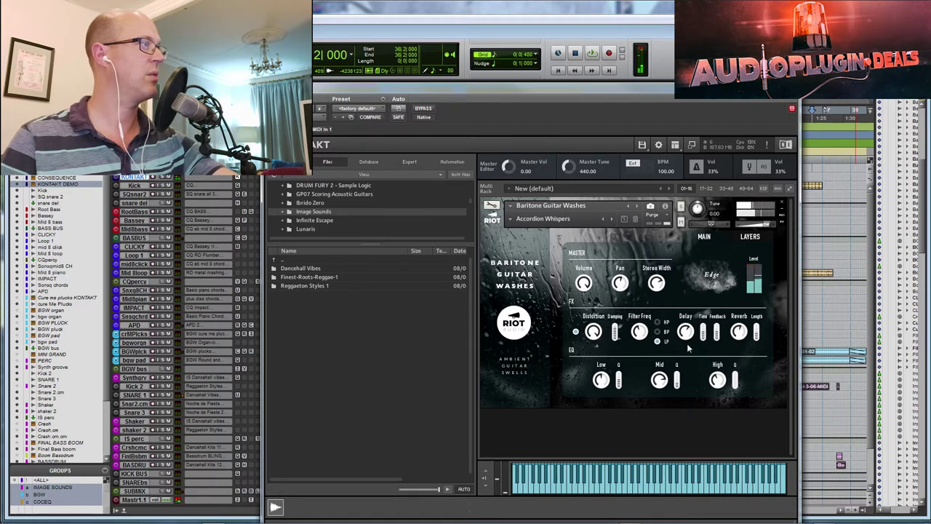
click(750, 236)
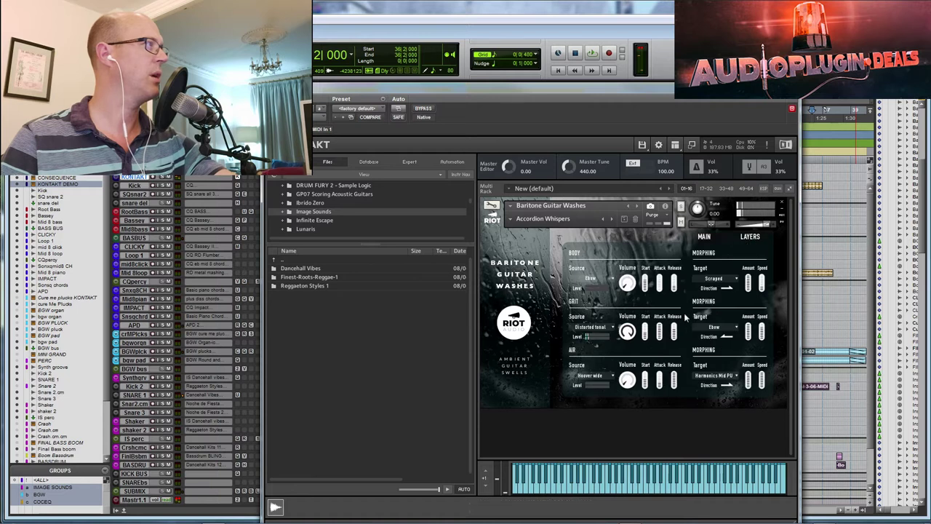
click(605, 328)
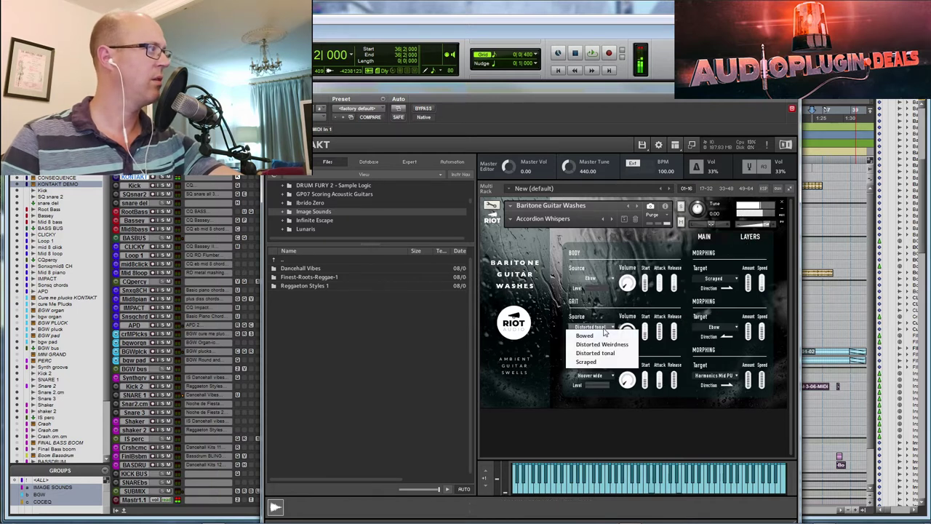
click(619, 361)
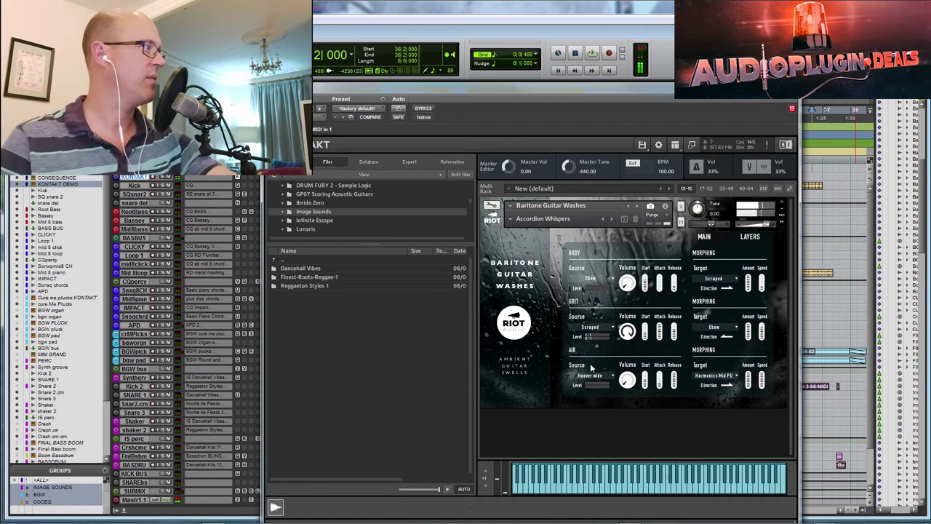
Try the Air layer source as Hoover mono, then Blown 1, settling on Blown 2.
click(594, 376)
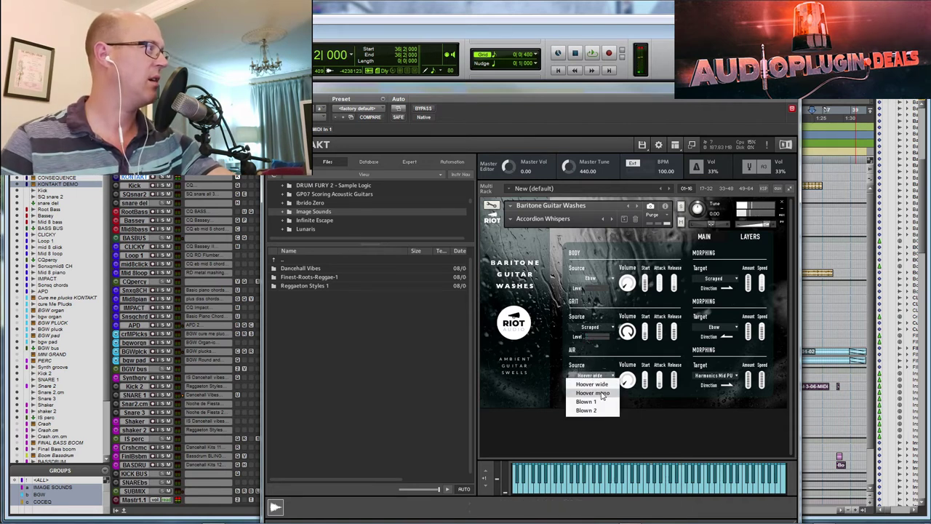
click(604, 384)
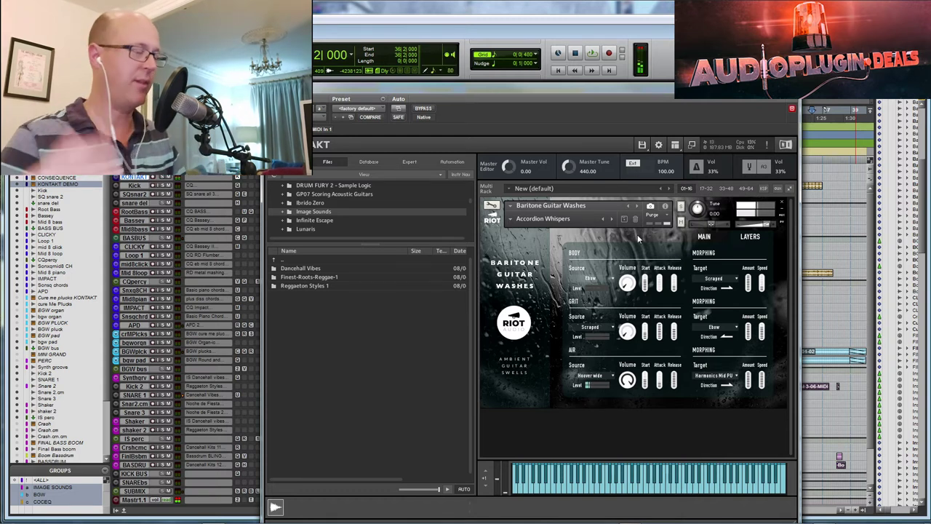
click(600, 377)
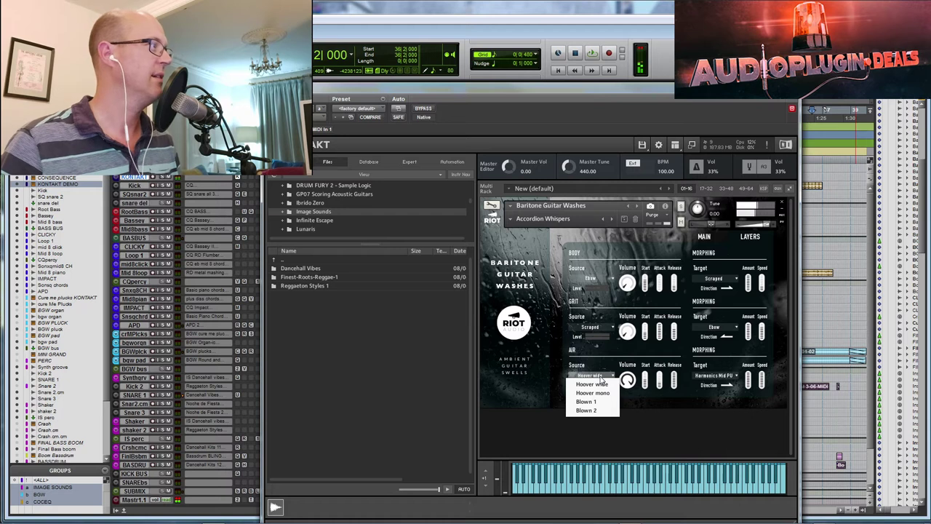
click(601, 393)
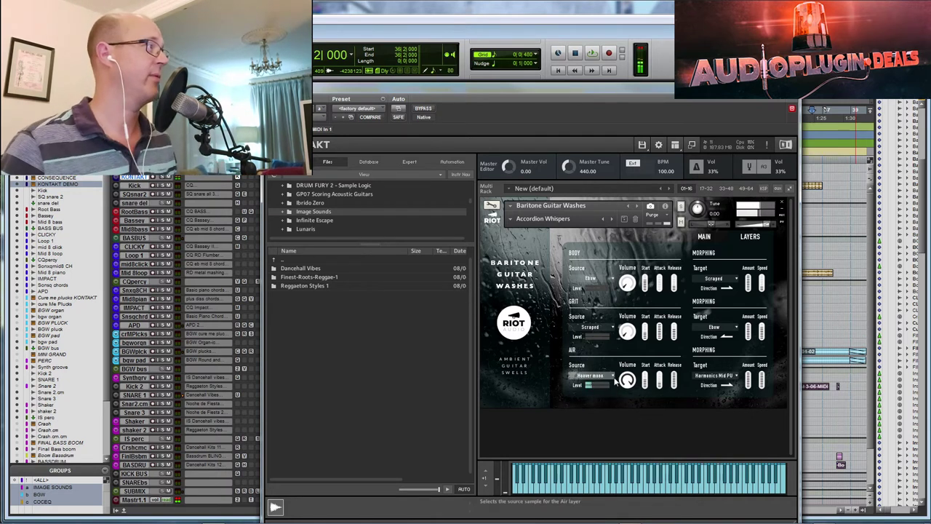
click(591, 375)
click(587, 403)
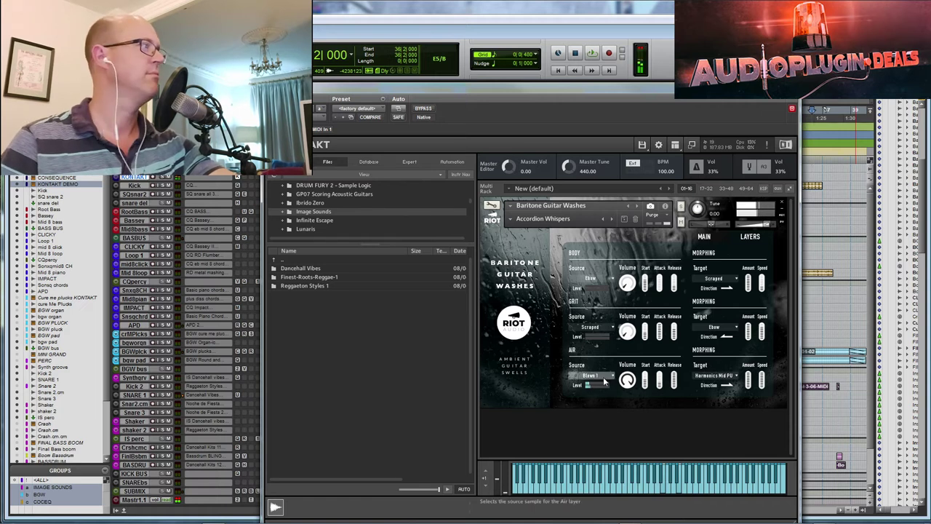
click(591, 375)
click(586, 410)
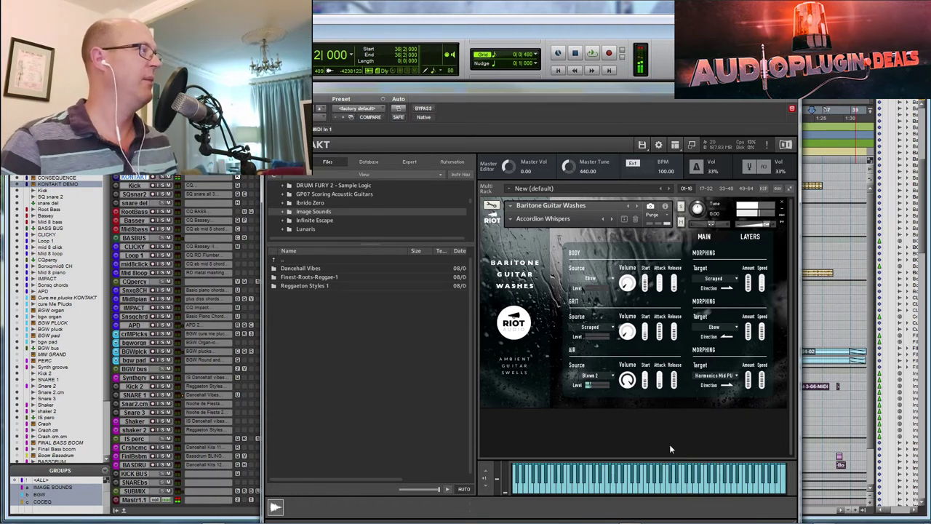
Collapse the Baritone Guitar Washes panel and reposition the Kontakt window.
click(494, 221)
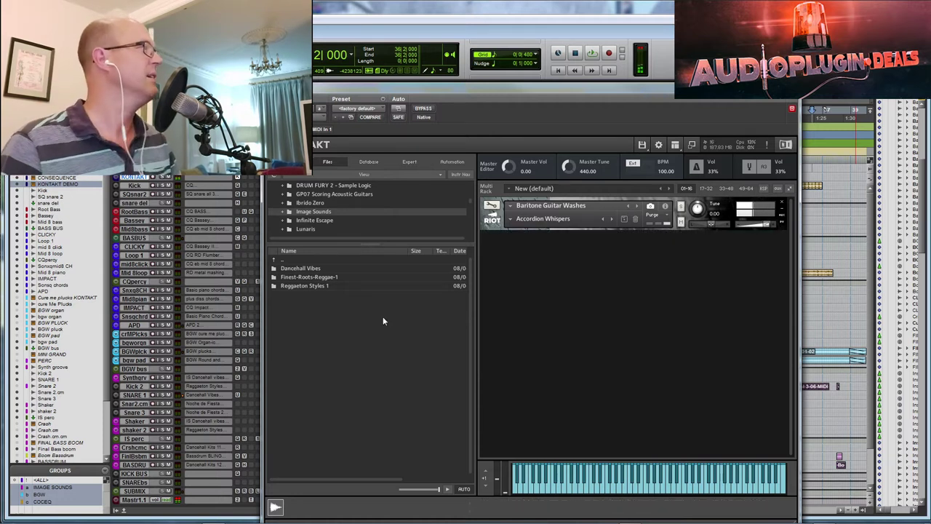
scroll(382, 320, down, 1)
drag(488, 85, 512, 60)
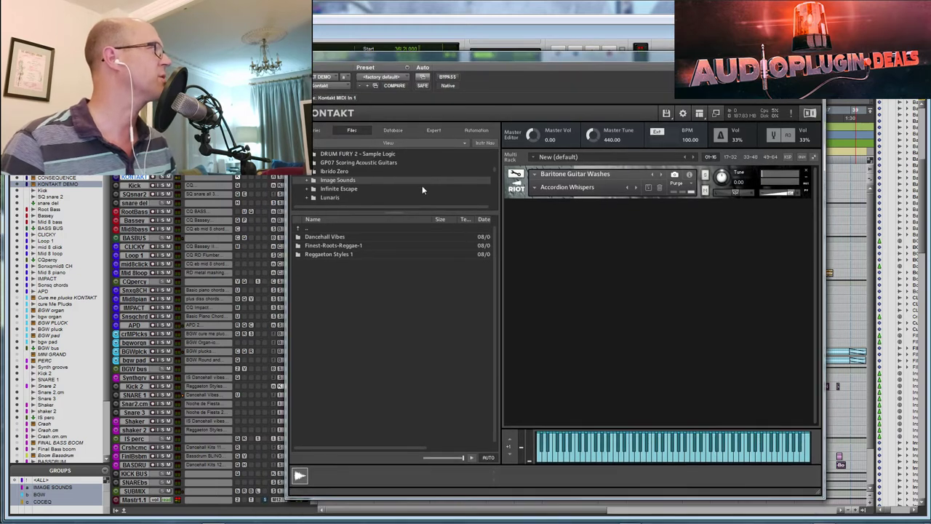
Browse to Dancehall Vibes > 01 Construction Kits > 01 Bling 74 BPM Am and preview its demo stem.
click(335, 239)
double_click(335, 239)
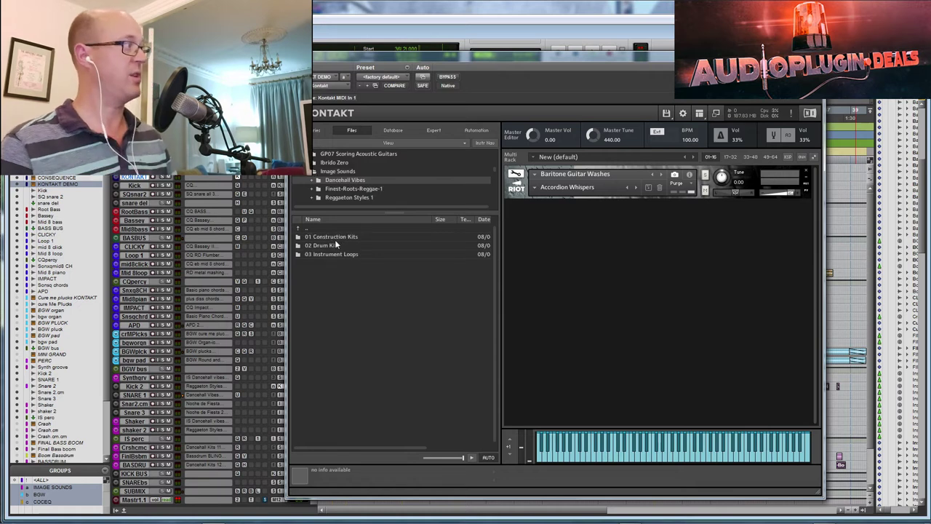
click(312, 179)
click(350, 189)
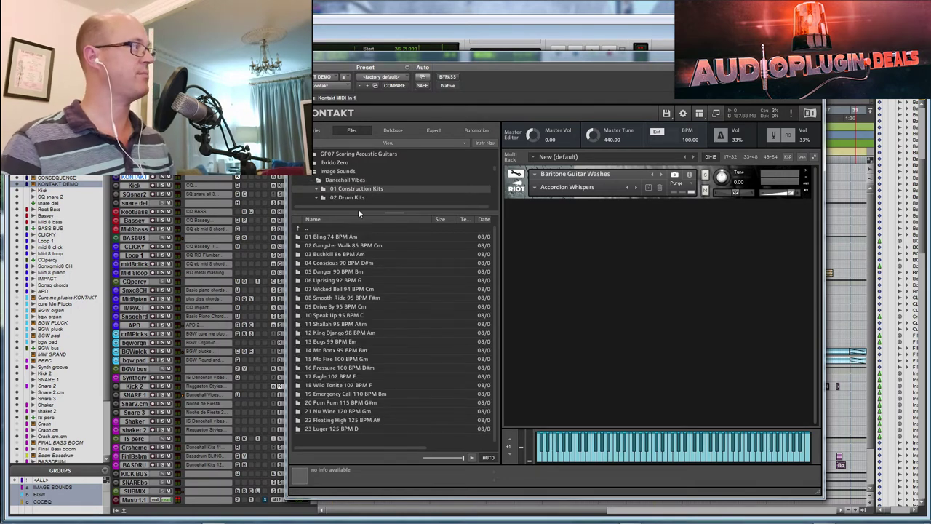
click(321, 189)
click(369, 198)
click(350, 237)
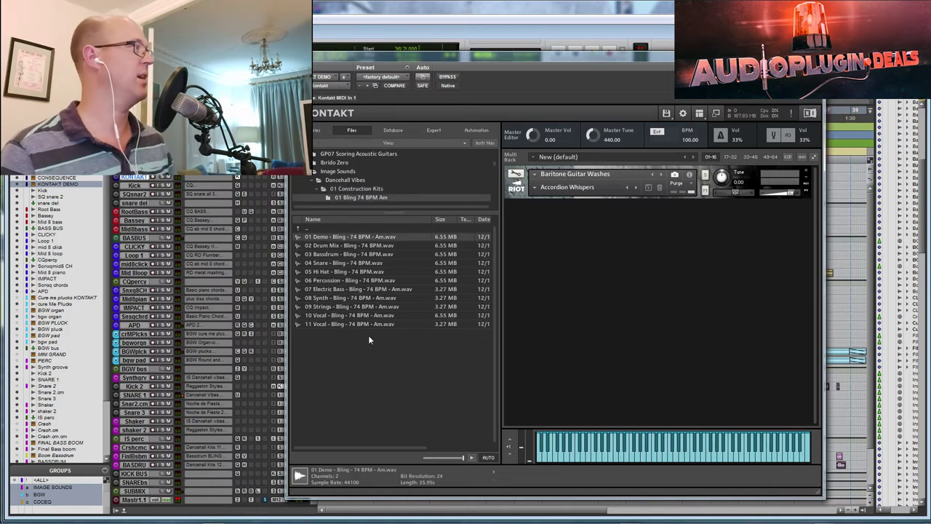
scroll(495, 167, down, 2)
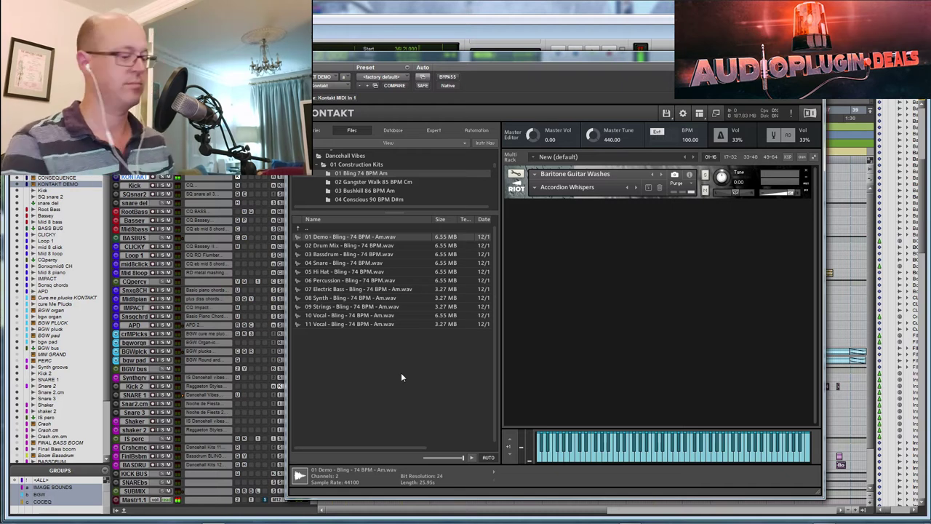
Audition each Bling stem in turn: Drum Mix, Bassdrum, Snare, Electric Bass, Synth, Strings, both Vocals.
key(Down)
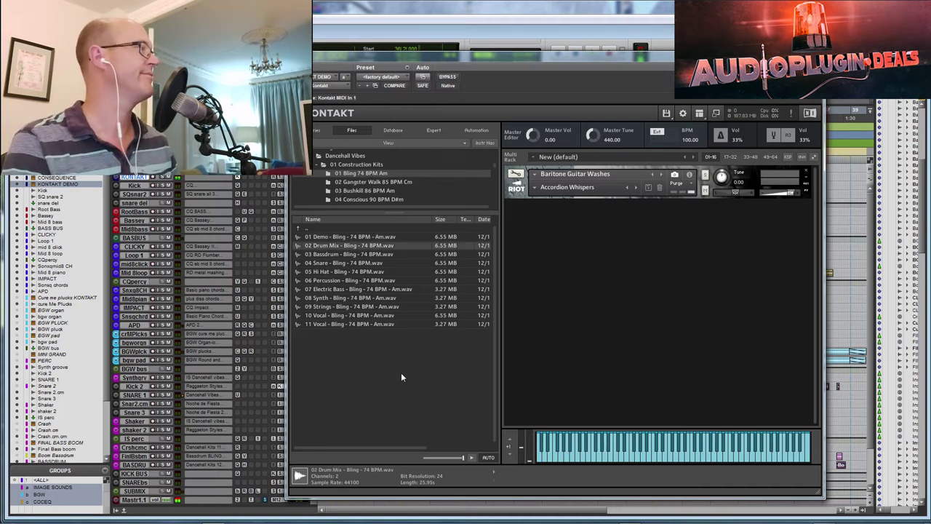
key(Down)
key(Down)
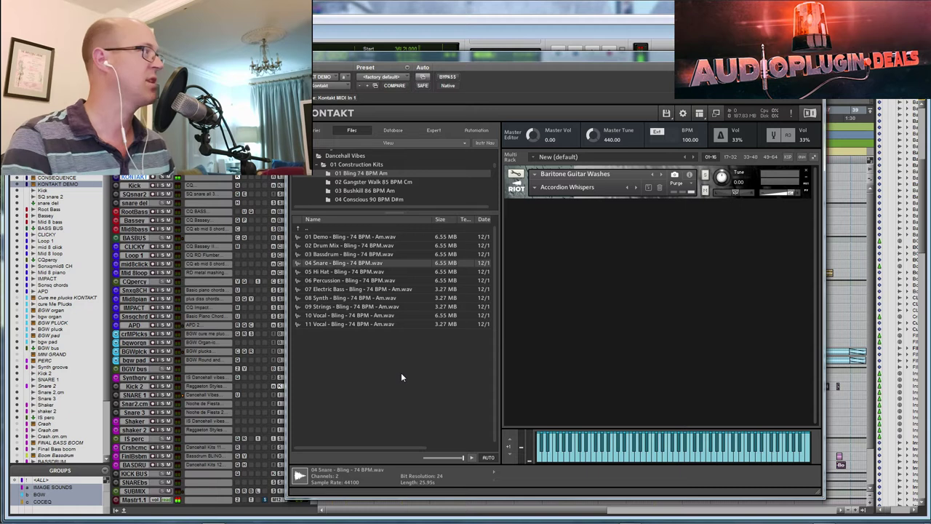
key(Down)
key(Down)
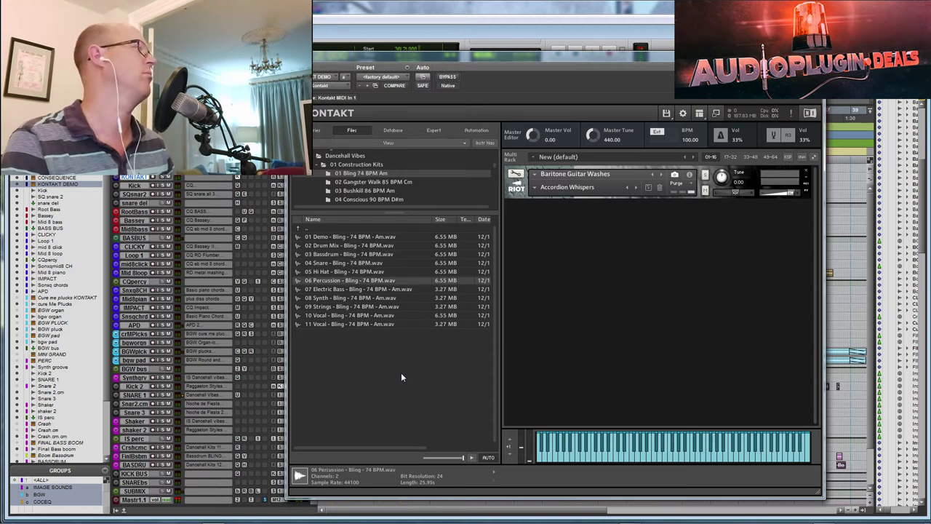
key(Down)
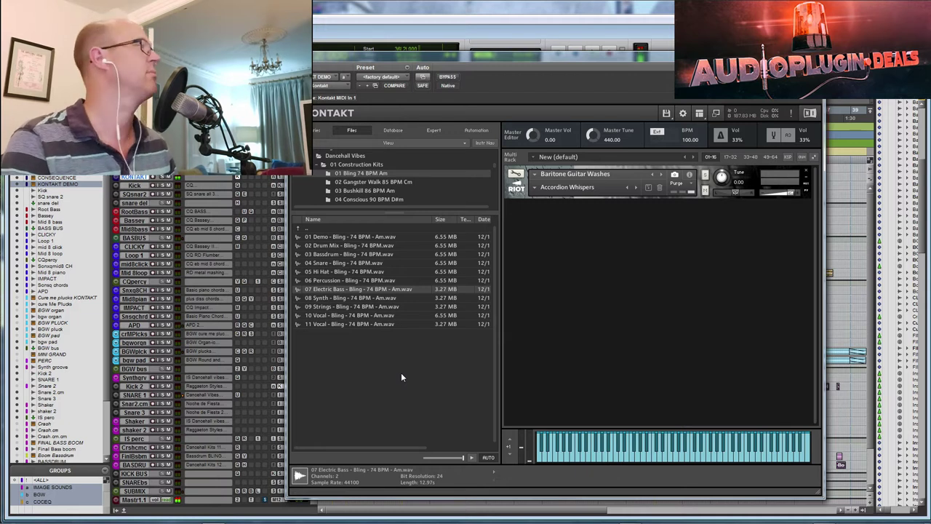
key(Down)
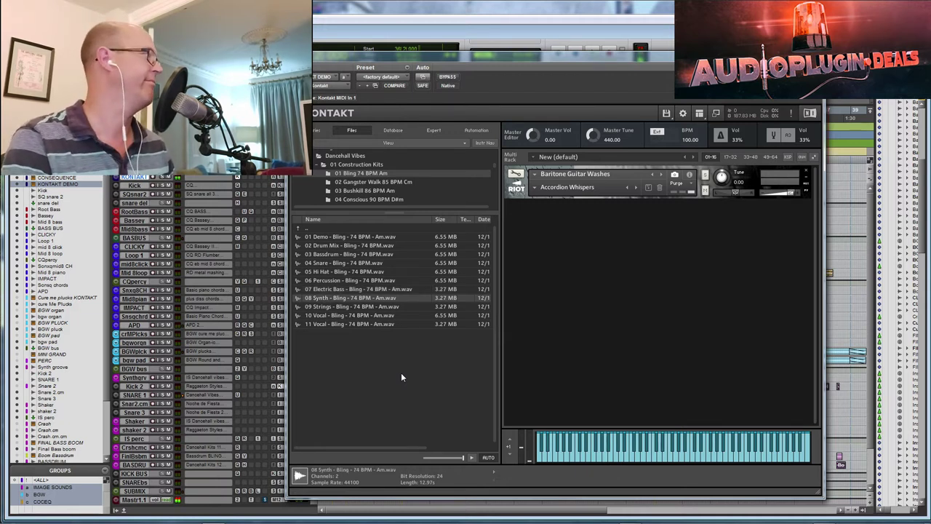
key(Down)
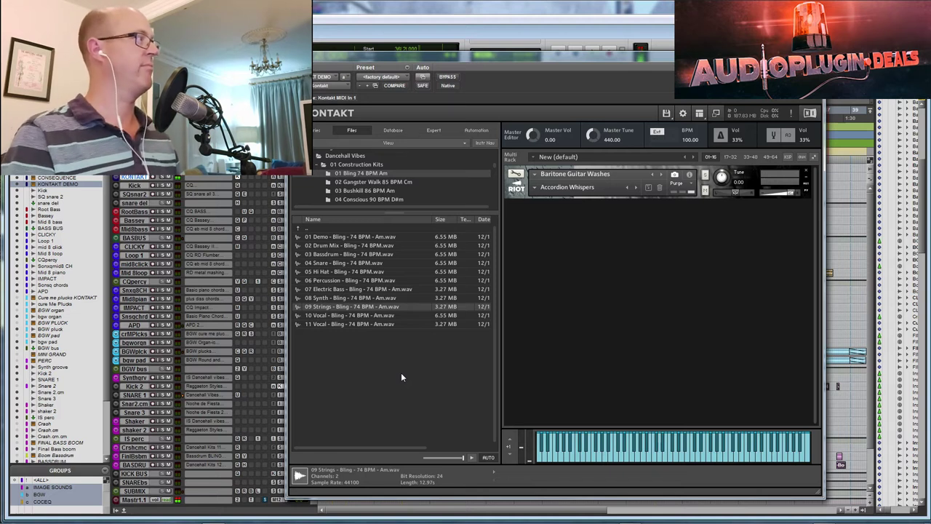
key(Down)
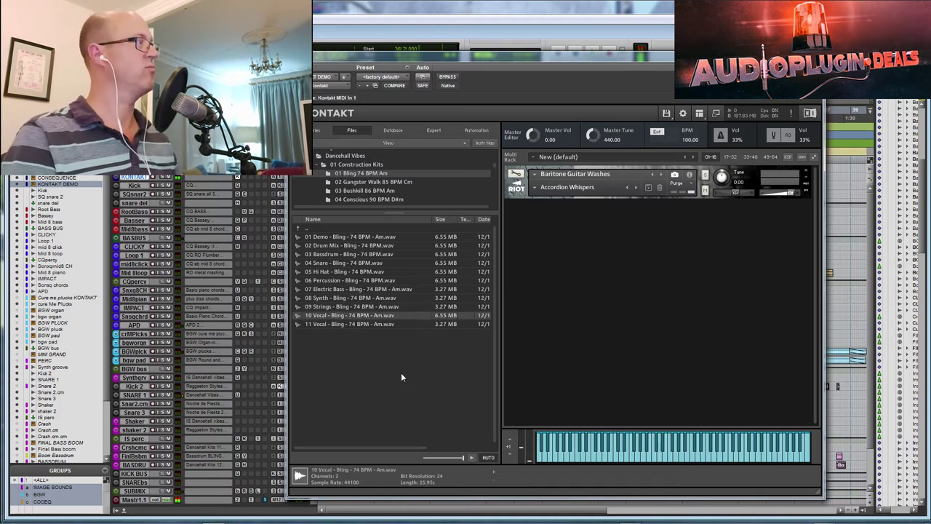
key(Down)
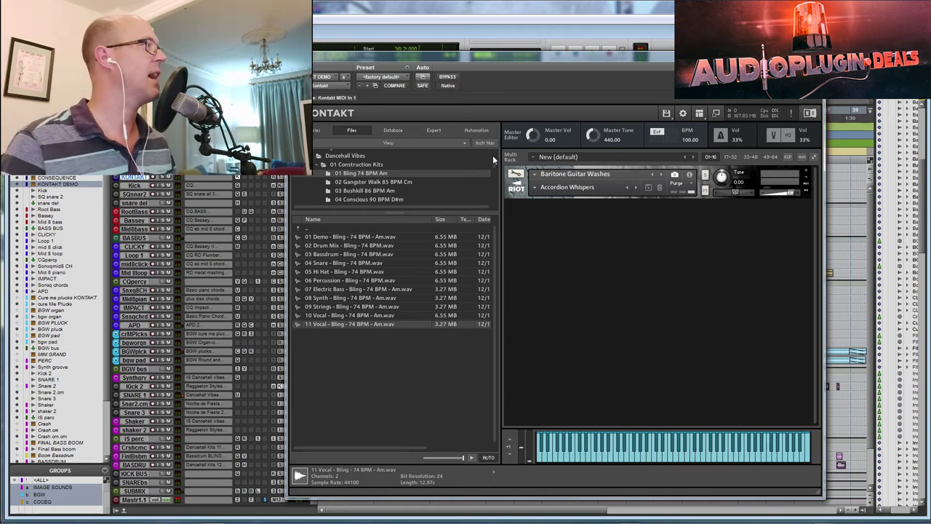
scroll(496, 163, down, 3)
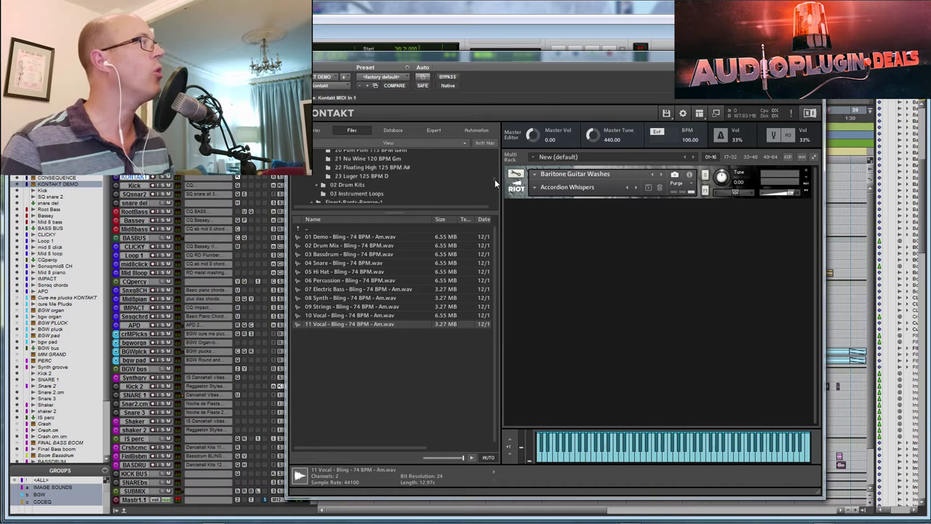
scroll(487, 172, up, 2)
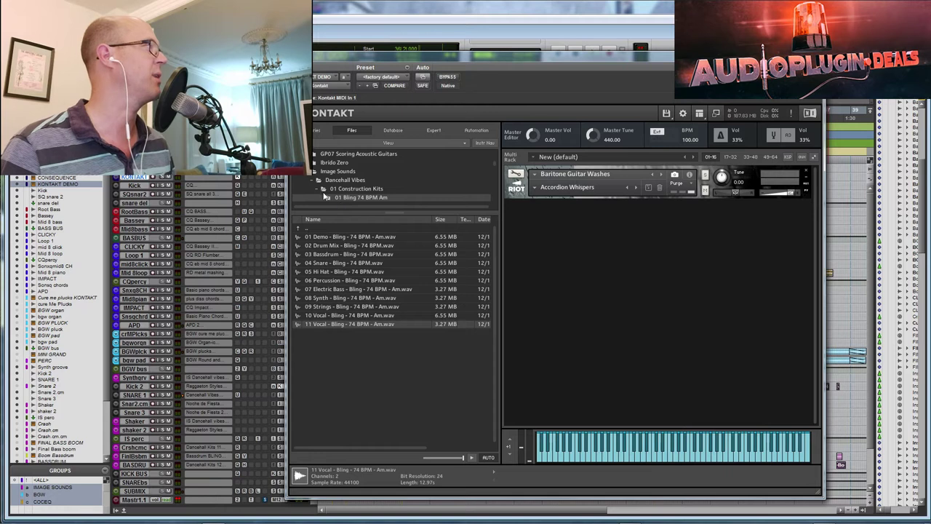
Open 03 Instrument Loops and preview the Gogo Dance bass, Yardcore SFX and La Bella bass loops.
click(318, 190)
scroll(493, 172, down, 3)
click(357, 180)
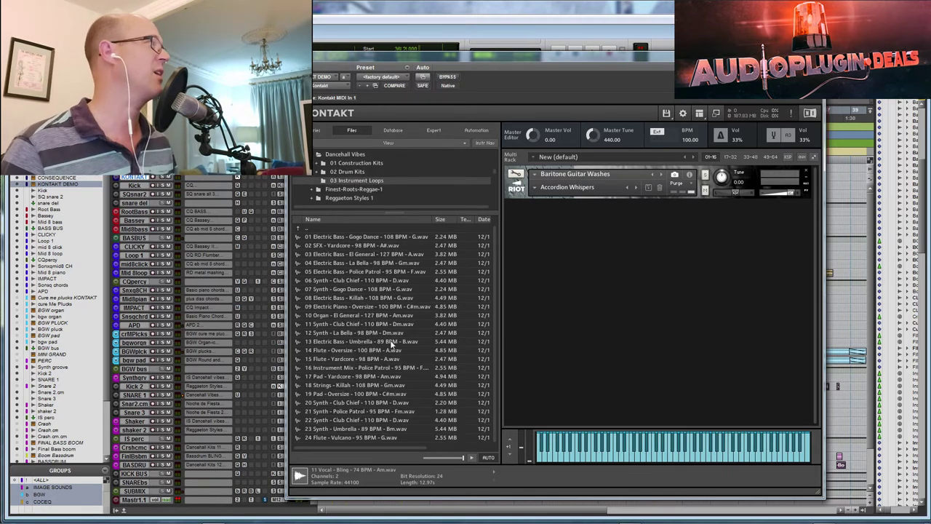
click(357, 240)
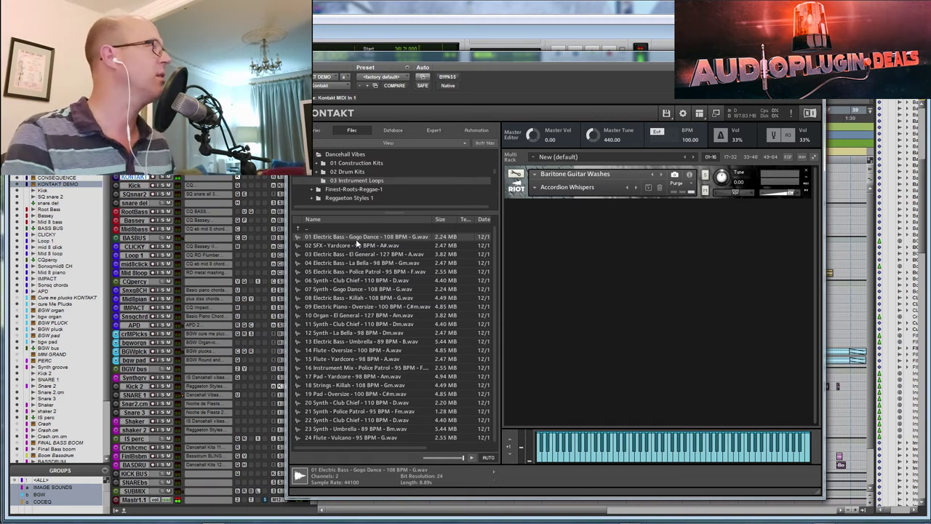
key(Down)
key(Down)
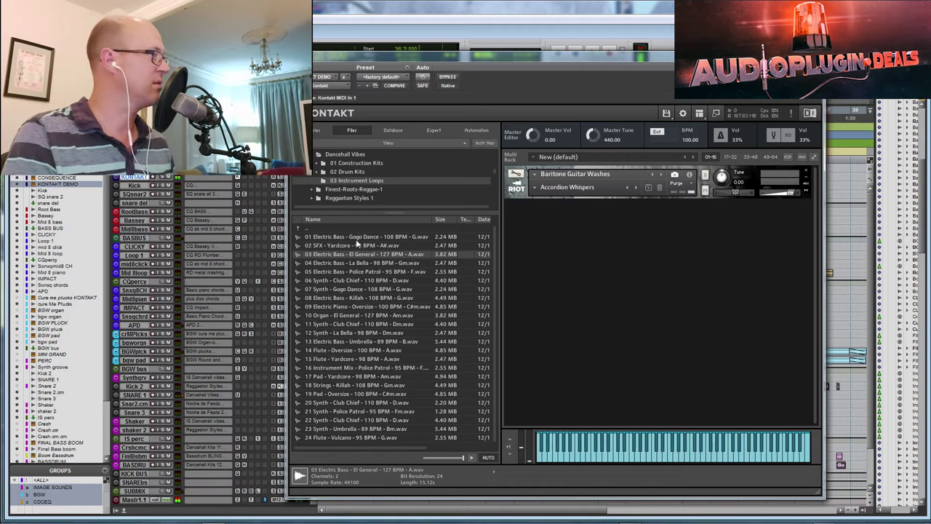
key(Down)
key(Down)
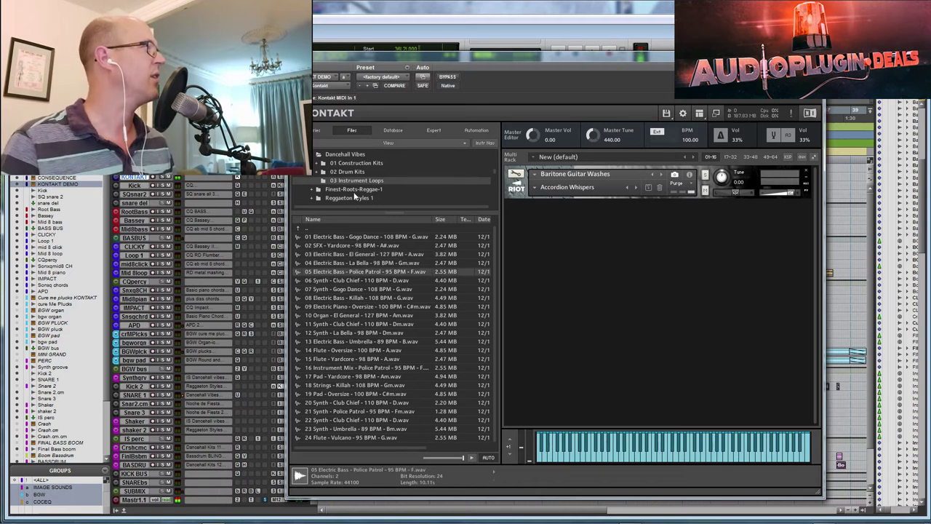
Open Finest-Roots-Reggae-1 > Be Alright 075 BPM and preview the Intro's 01 demo mix.
click(356, 192)
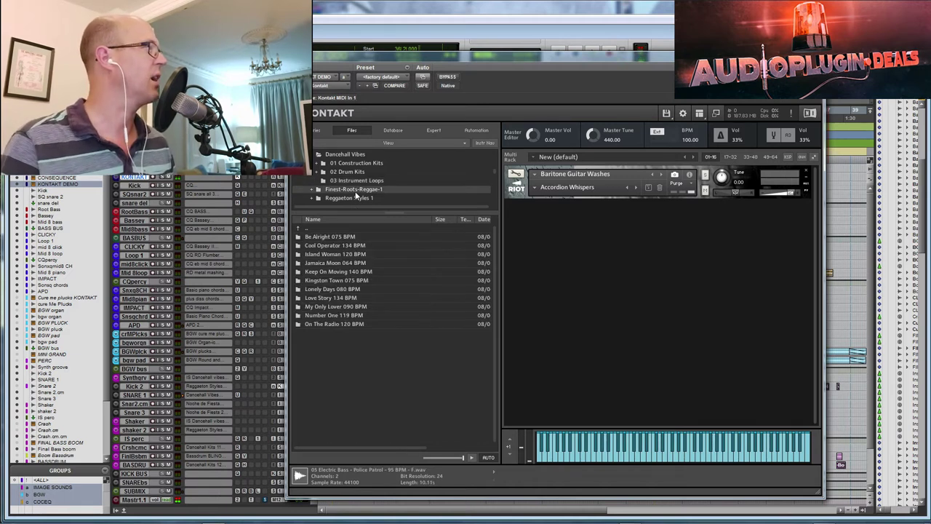
click(312, 190)
click(343, 199)
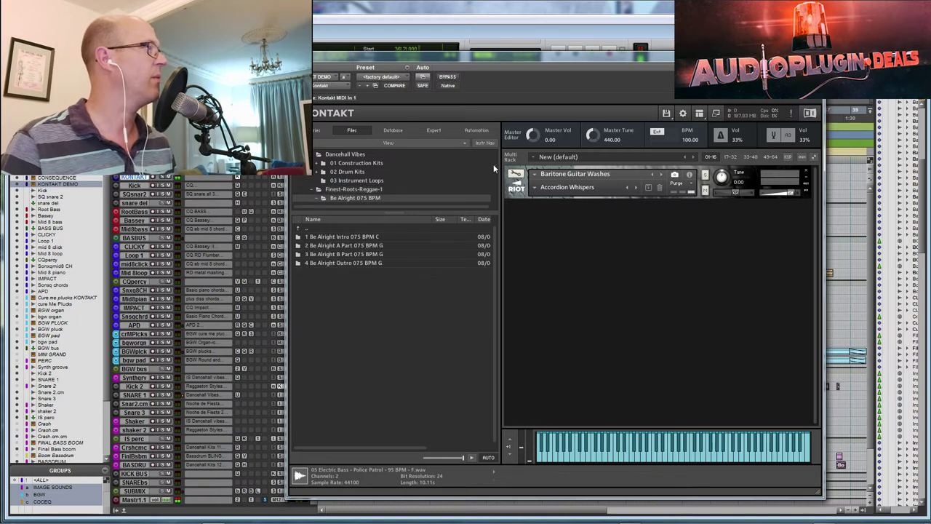
key(Right)
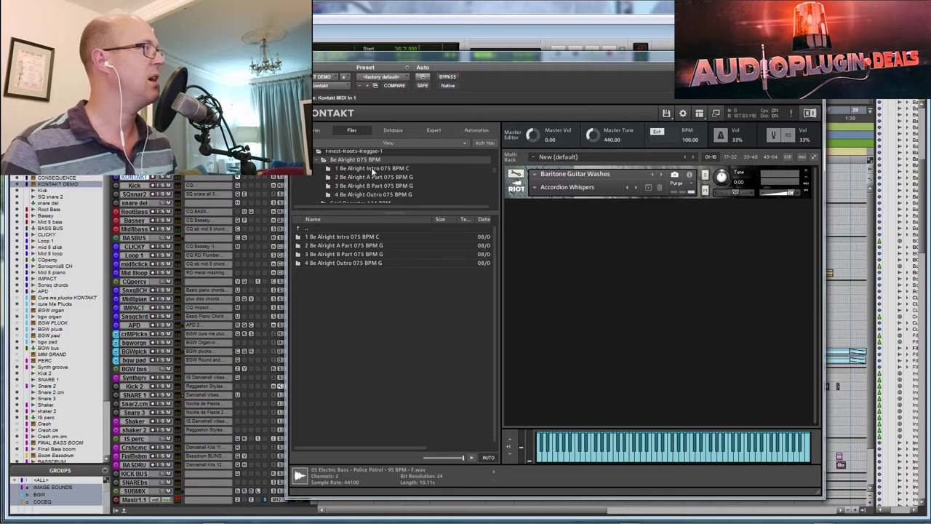
click(373, 169)
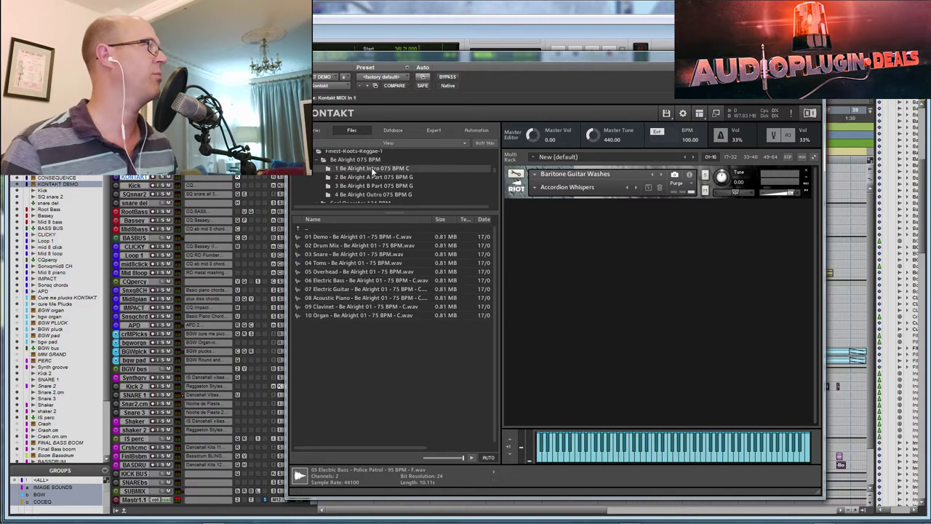
click(363, 238)
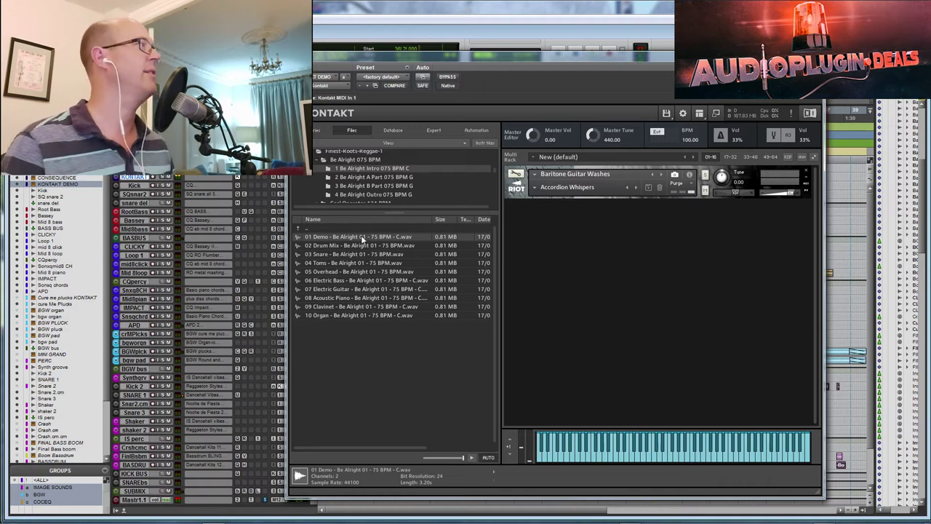
Preview the A Part's 02 demo mix plus its Electric Bass and Electric Guitar stems.
click(394, 178)
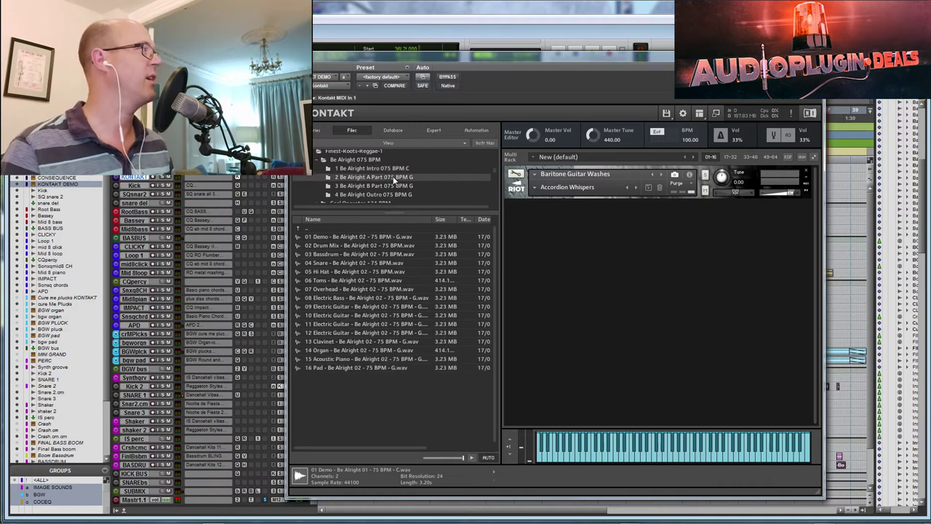
click(374, 235)
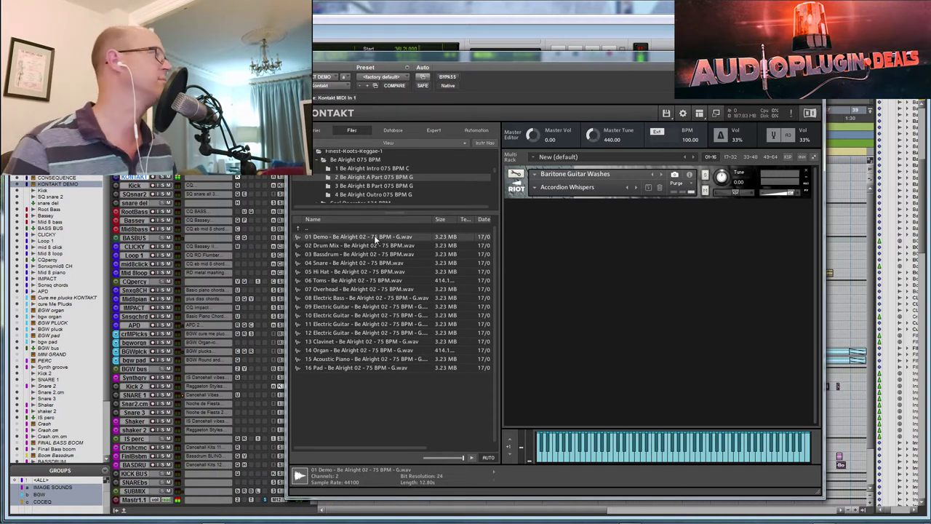
click(360, 299)
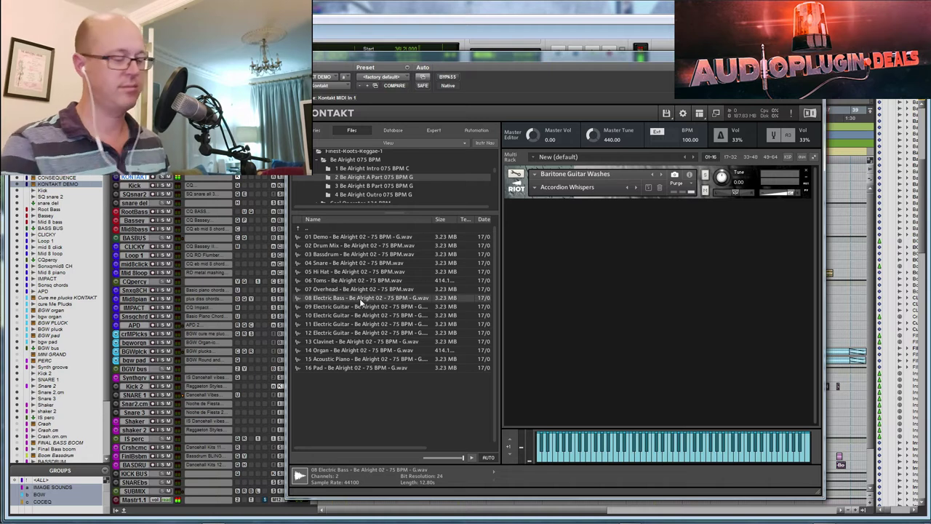
key(Down)
key(Down)
key(Down)
key(Down)
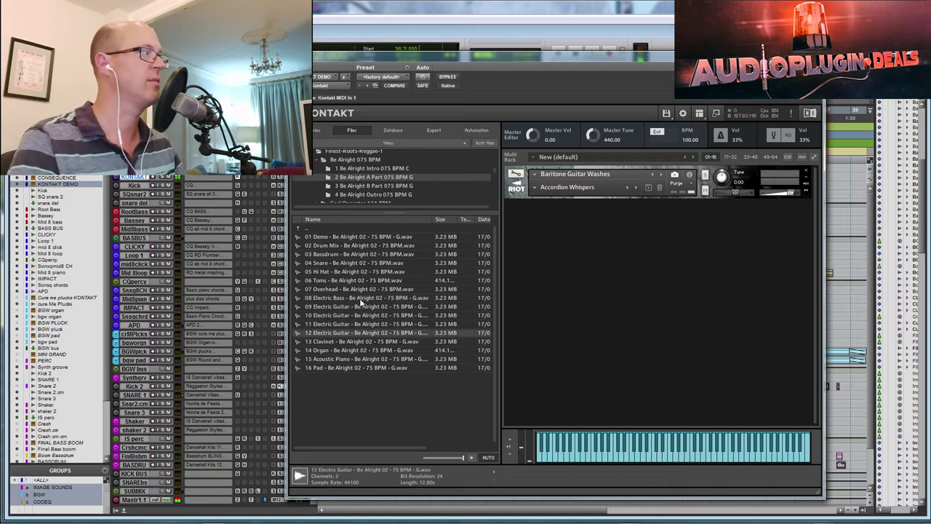
key(Up)
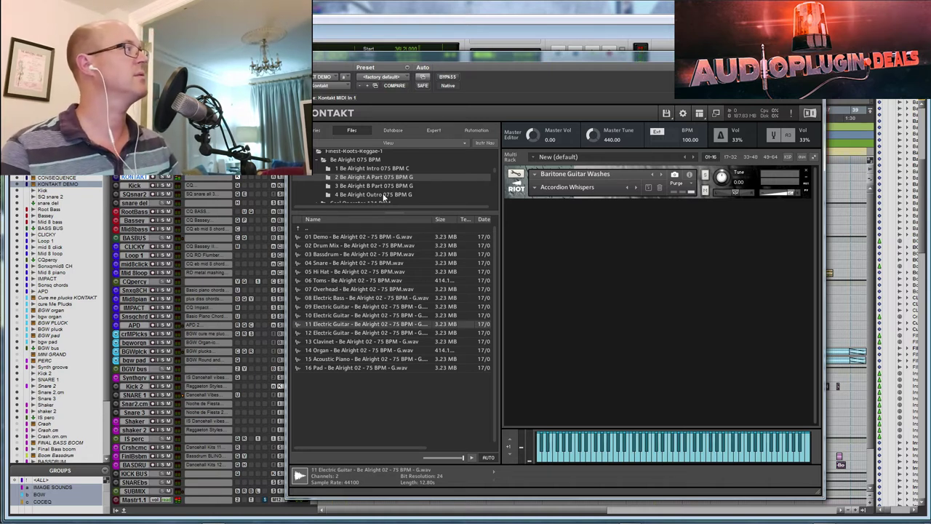
Preview the Outro's 04 demo mix and 03 Snare stem, then close Kontakt.
click(383, 195)
click(363, 238)
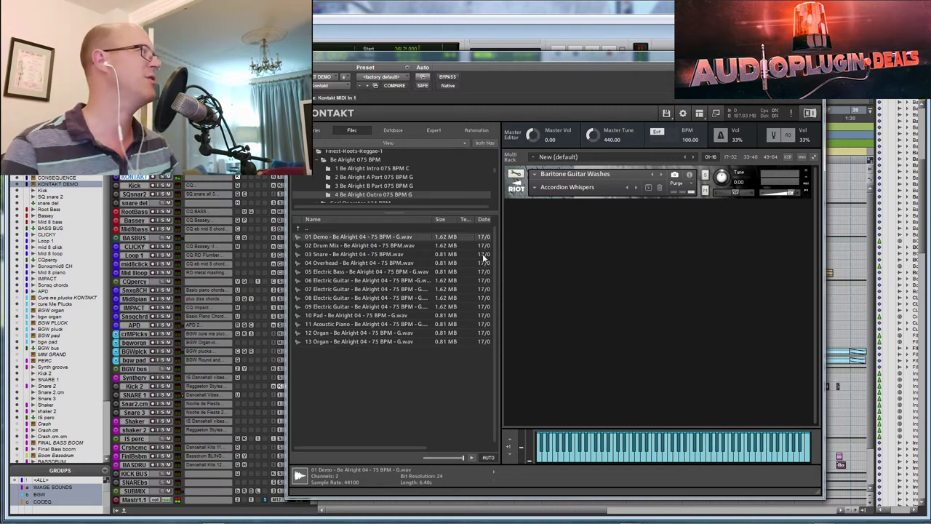
click(348, 256)
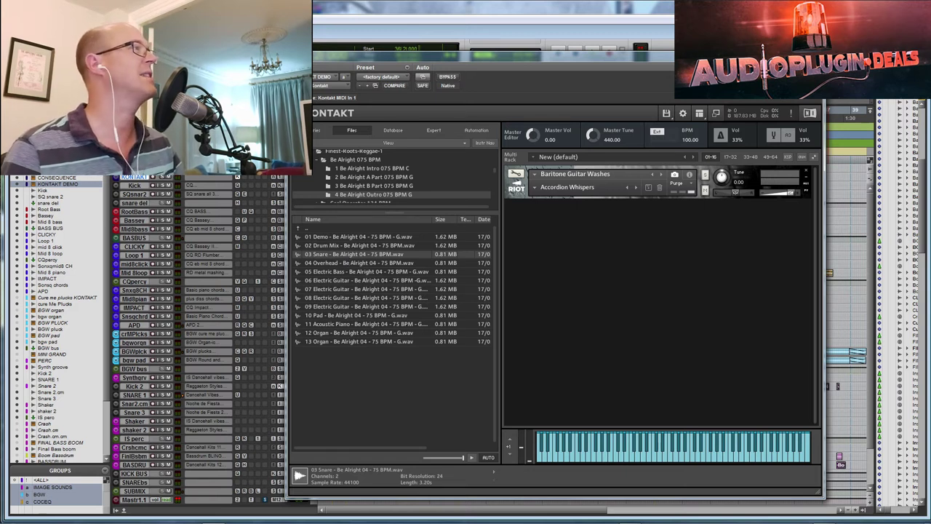
key(ctrl+w)
scroll(781, 308, down, 1)
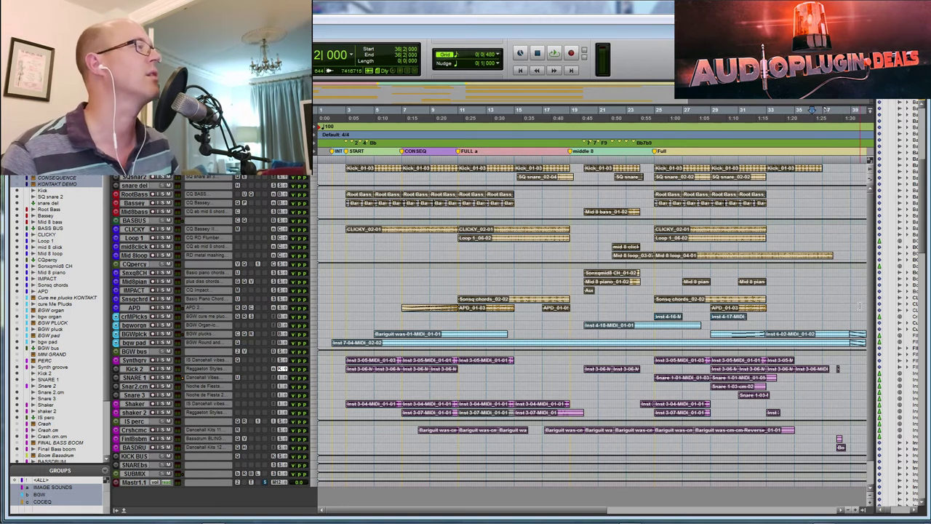
drag(860, 306, 328, 288)
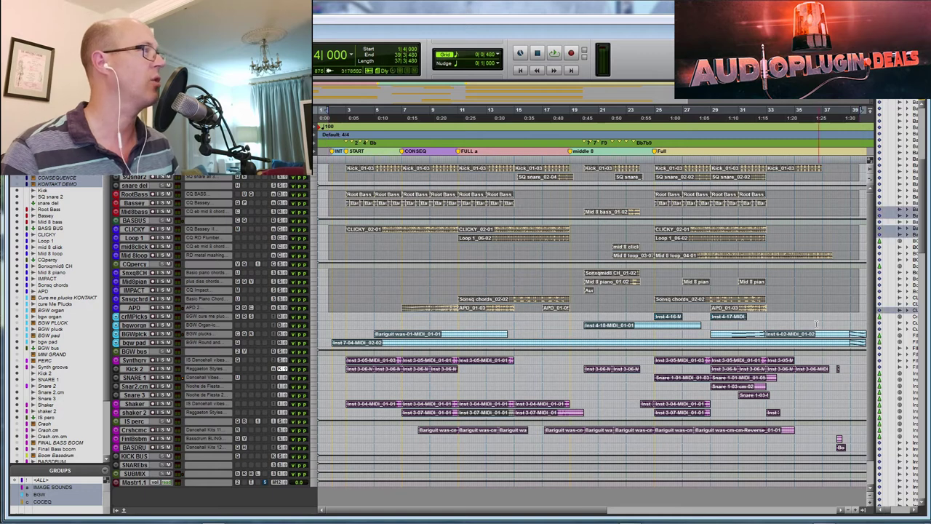
drag(861, 321, 342, 324)
click(813, 352)
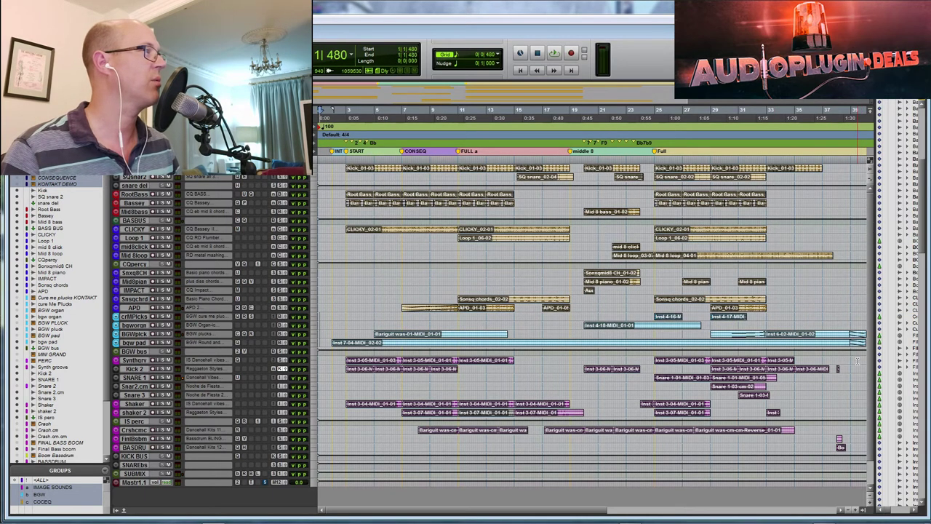
drag(861, 352, 314, 352)
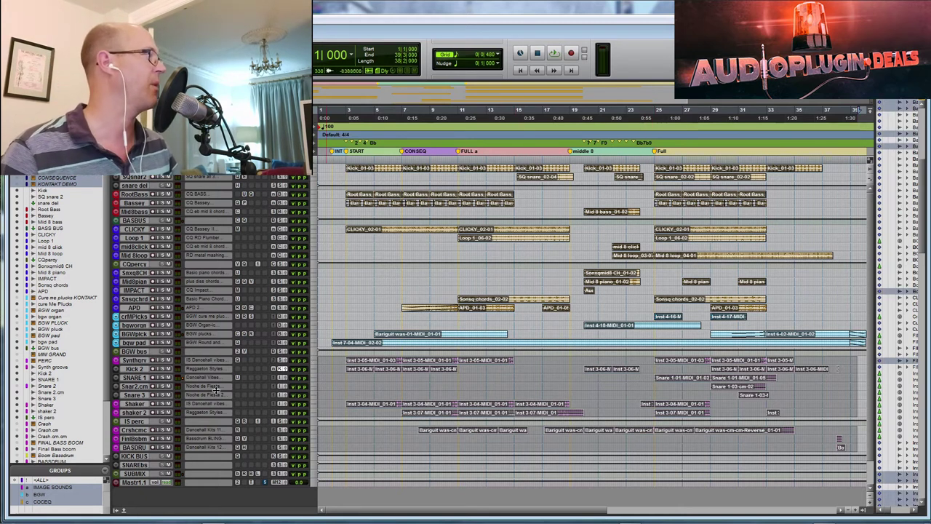
double_click(144, 361)
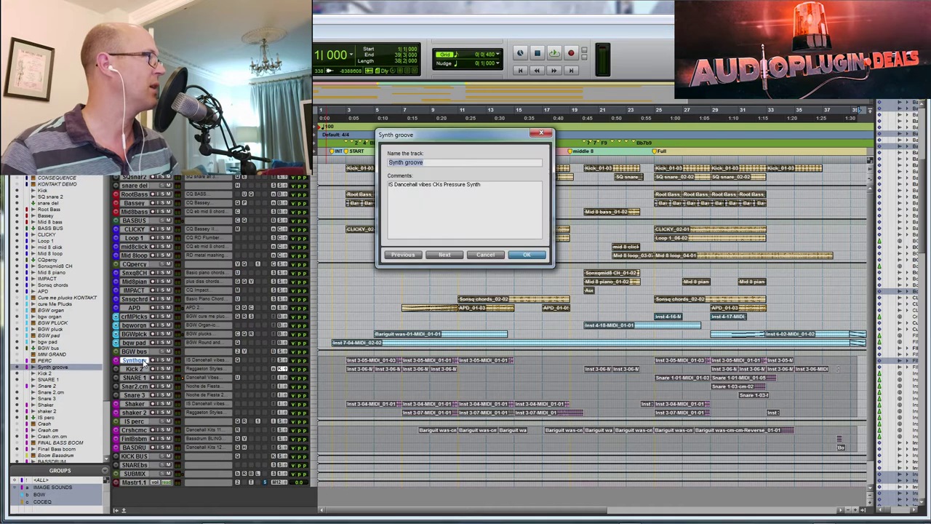
click(495, 255)
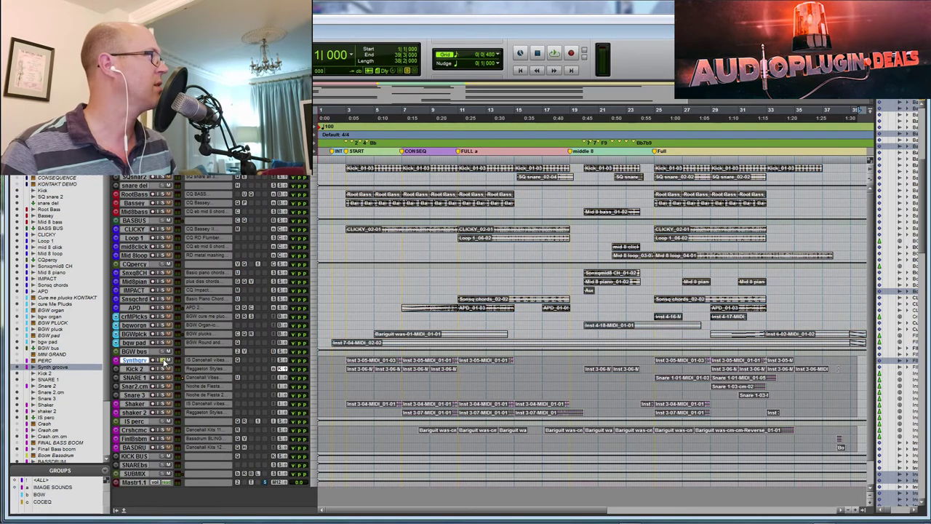
key(Tab)
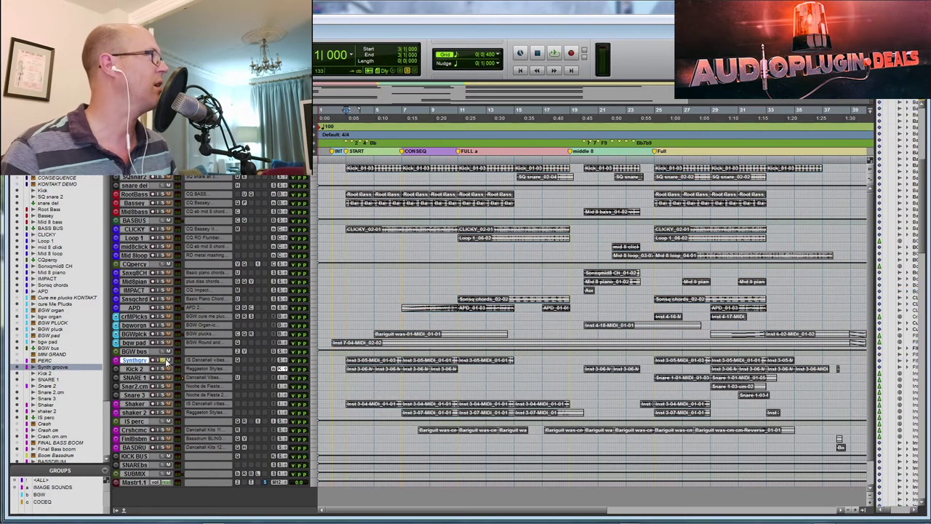
Enlarge the Synth groove and Bassey tracks and play the Synth groove clip over bars 7–11.
drag(164, 364, 164, 402)
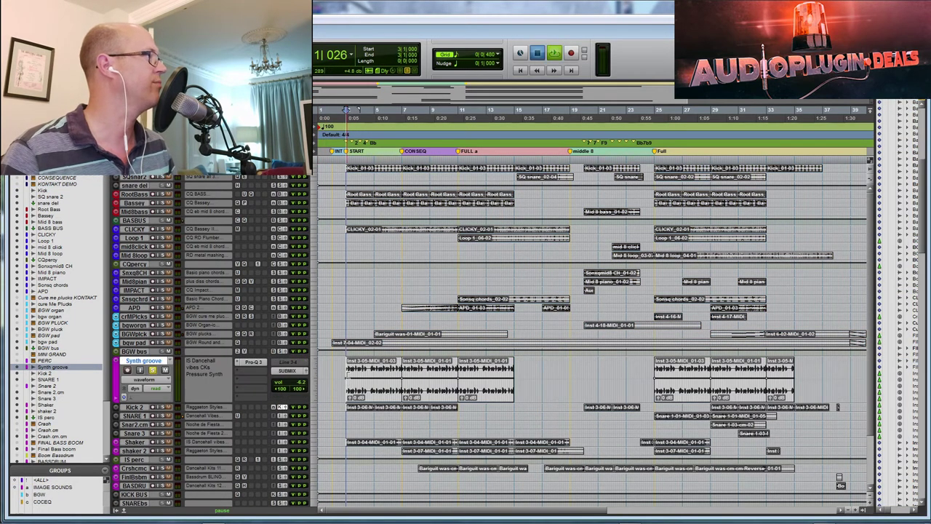
click(429, 375)
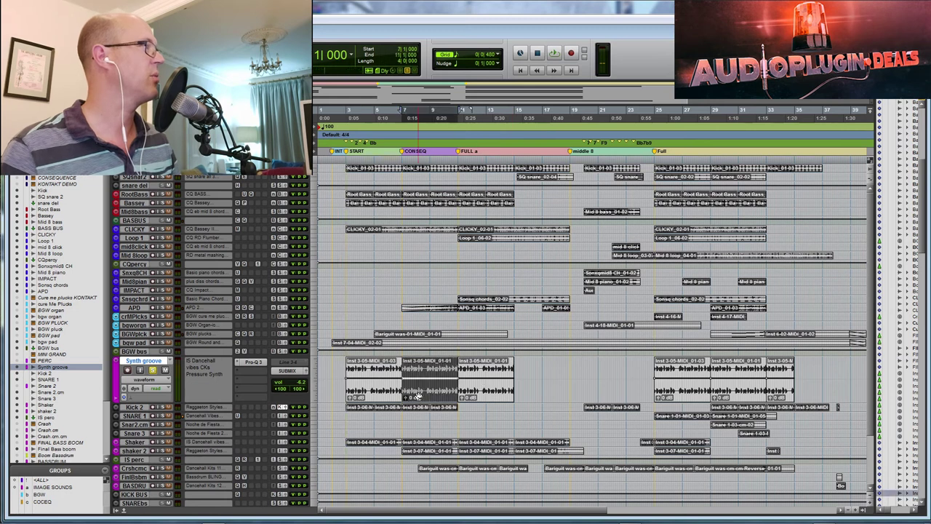
click(558, 60)
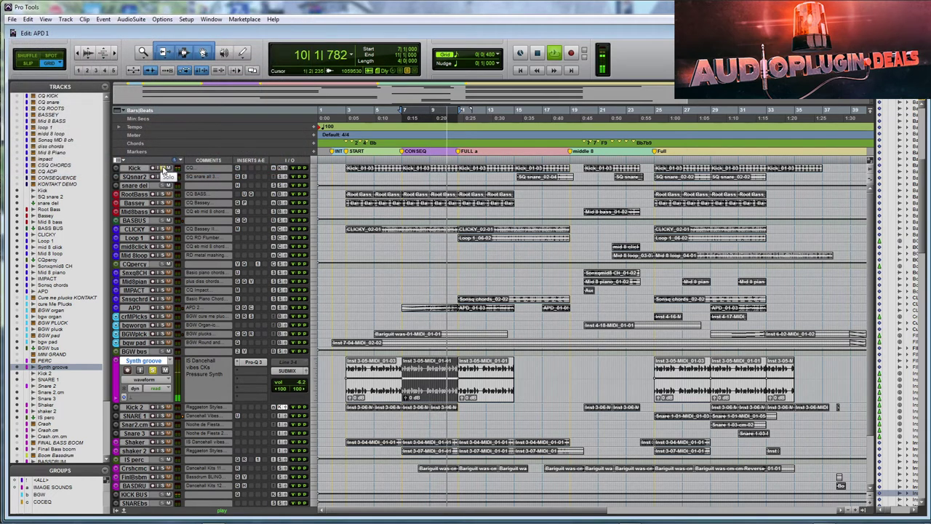
key(space)
key(space)
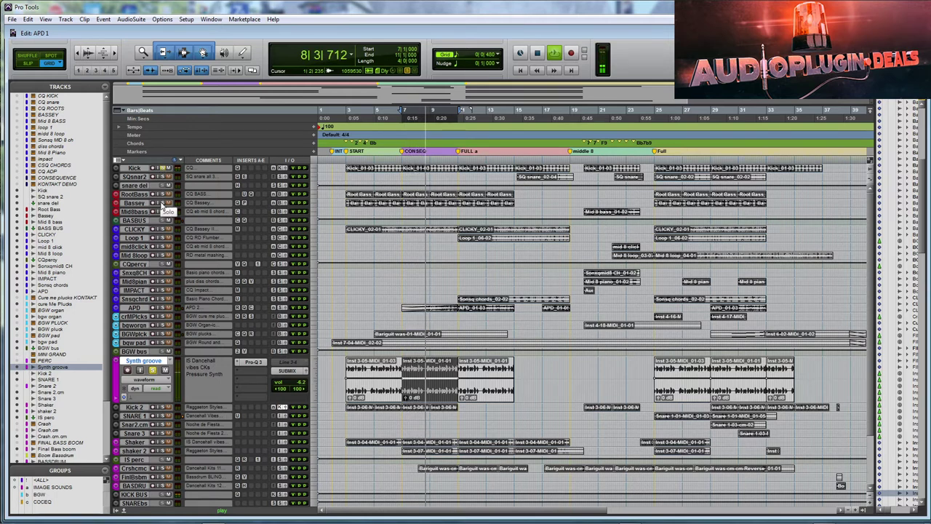
drag(161, 208, 158, 217)
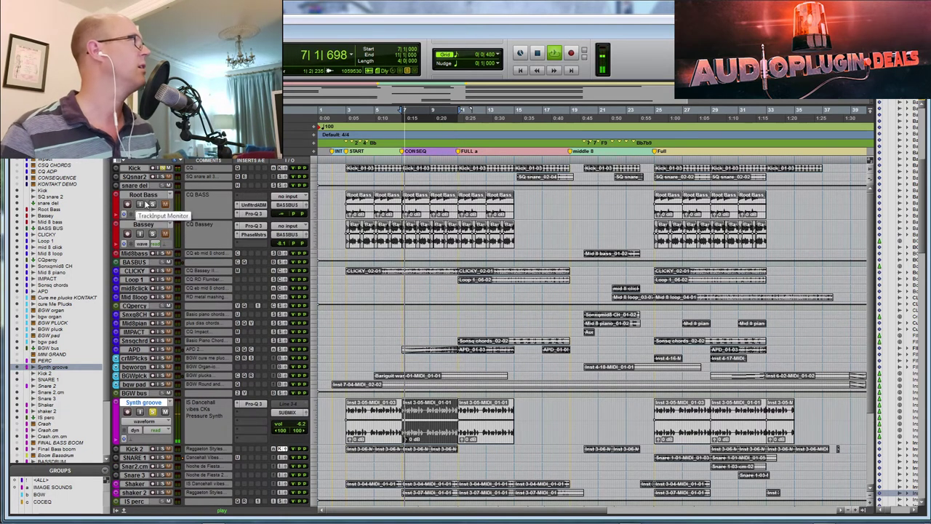
Dismiss the Root Bass rename dialog unchanged and toggle input monitoring on Bassey.
double_click(143, 195)
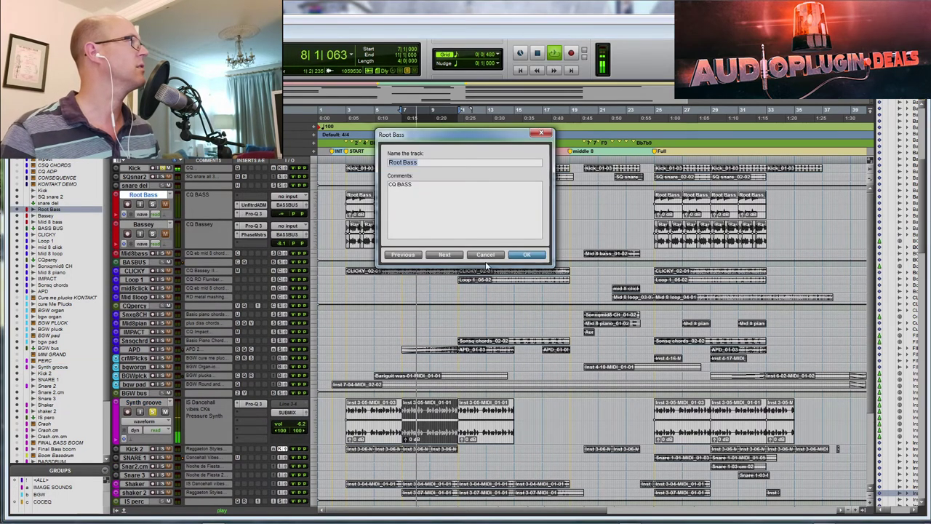
key(Return)
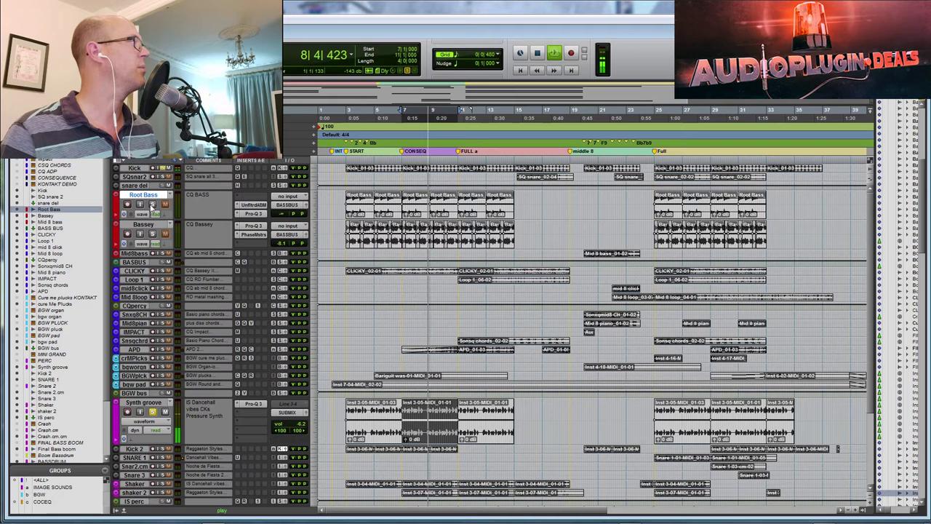
click(153, 233)
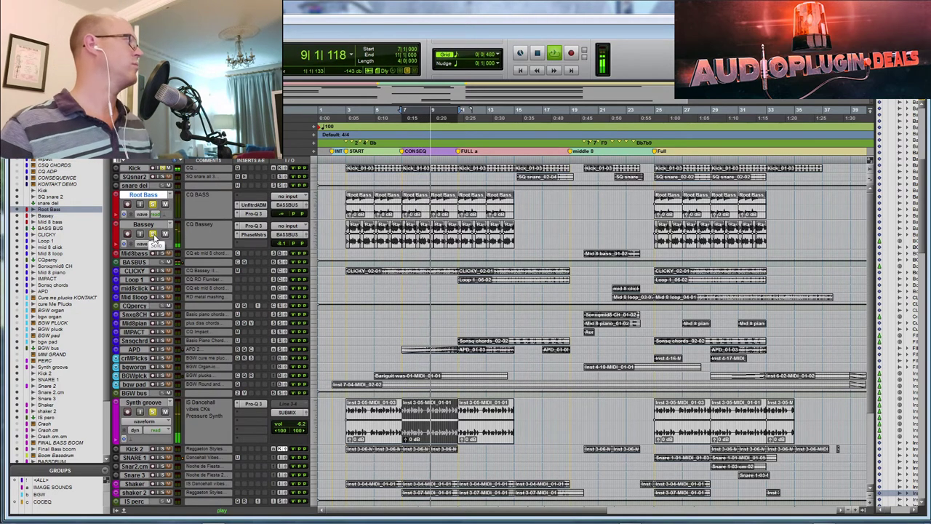
Un-solo the Bassey track and stop playback back at bar 7.
click(153, 234)
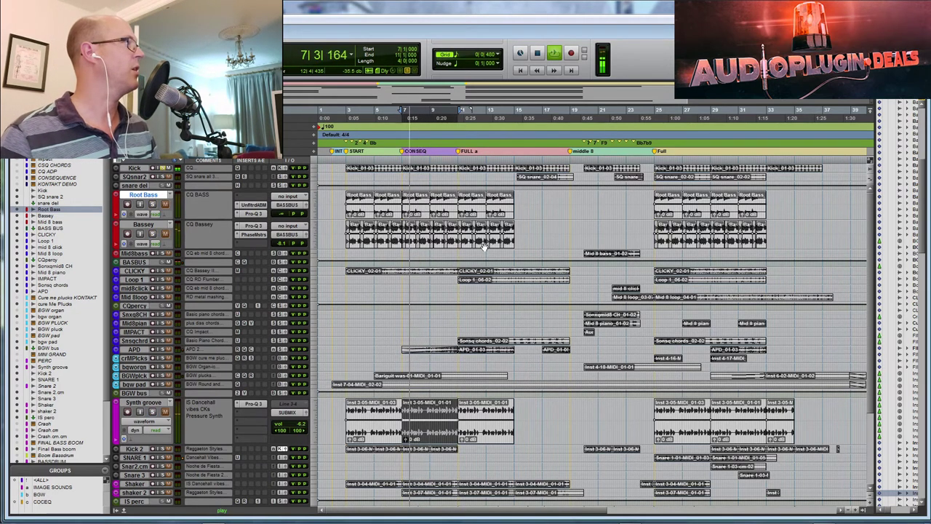
click(482, 247)
key(space)
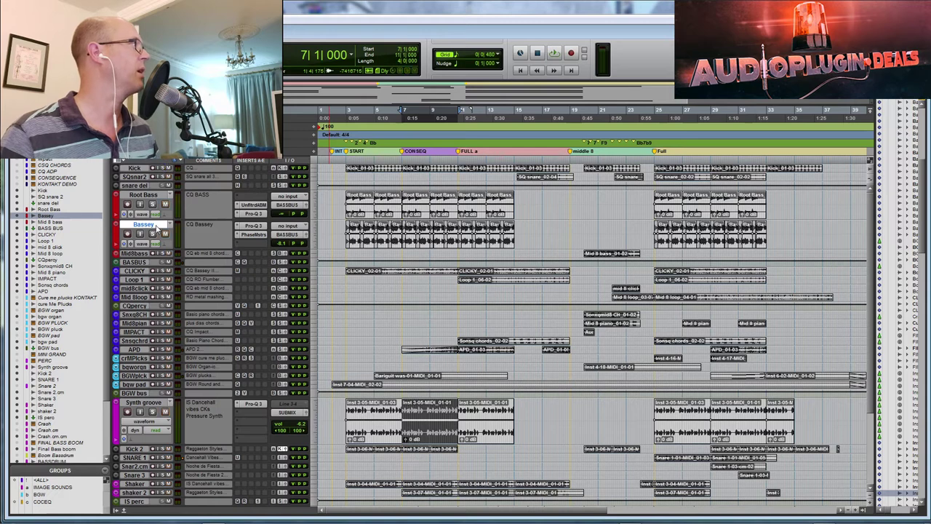
scroll(166, 235, up, 2)
Inspect the EB BASS preset in Bassey's Consequence plugin, then close the window with Ctrl+W.
click(253, 169)
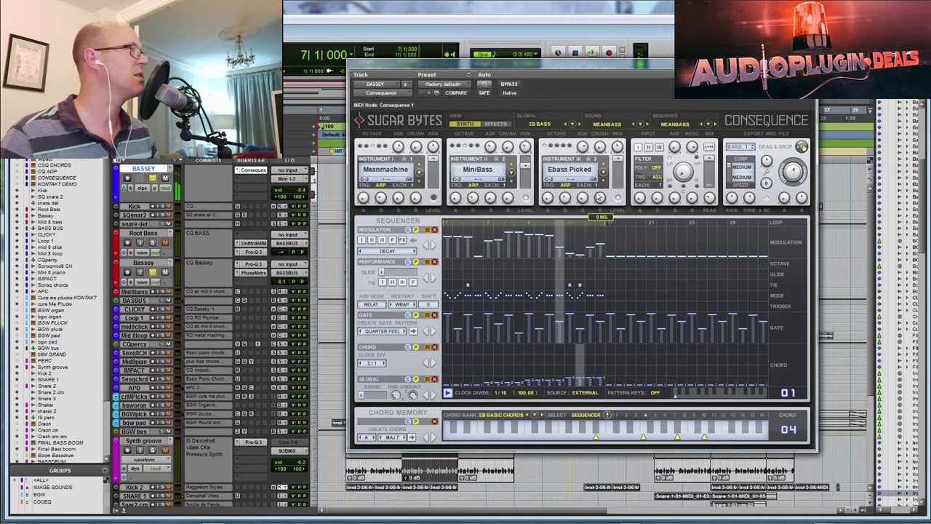
mouse_move(548, 201)
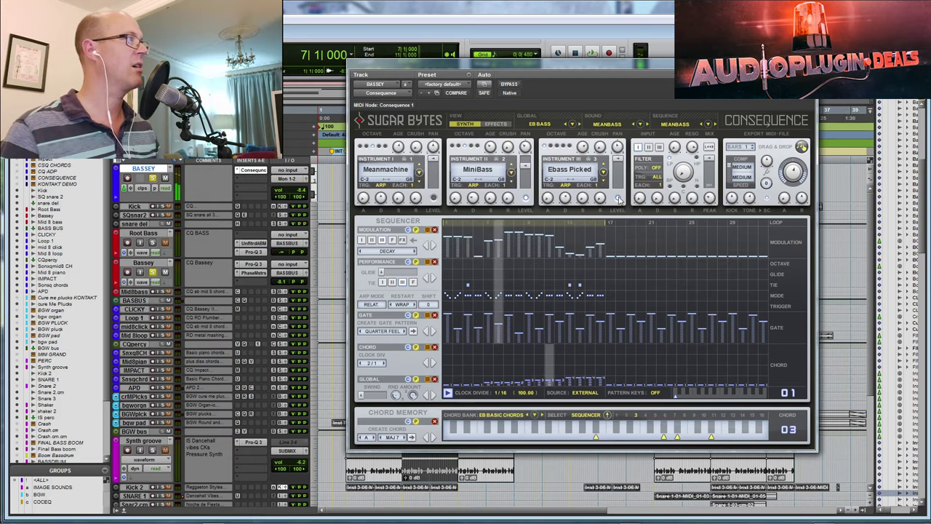
mouse_move(590, 203)
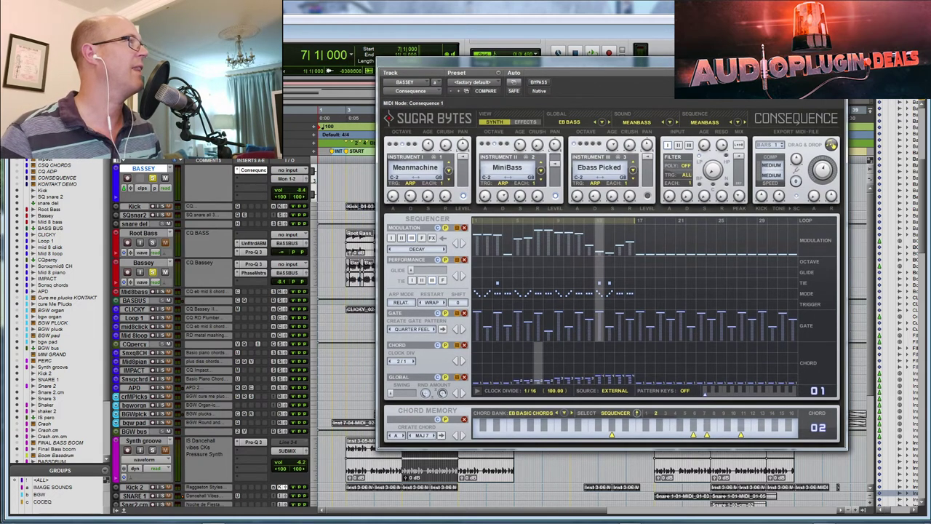
key(ctrl+w)
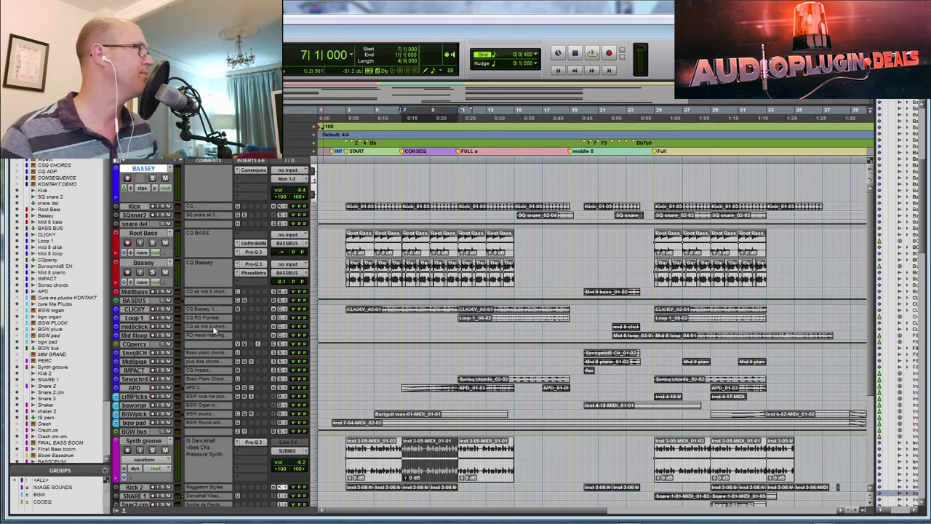
Enlarge the APD track to show its waveforms, leaving its name unchanged.
scroll(240, 354, down, 2)
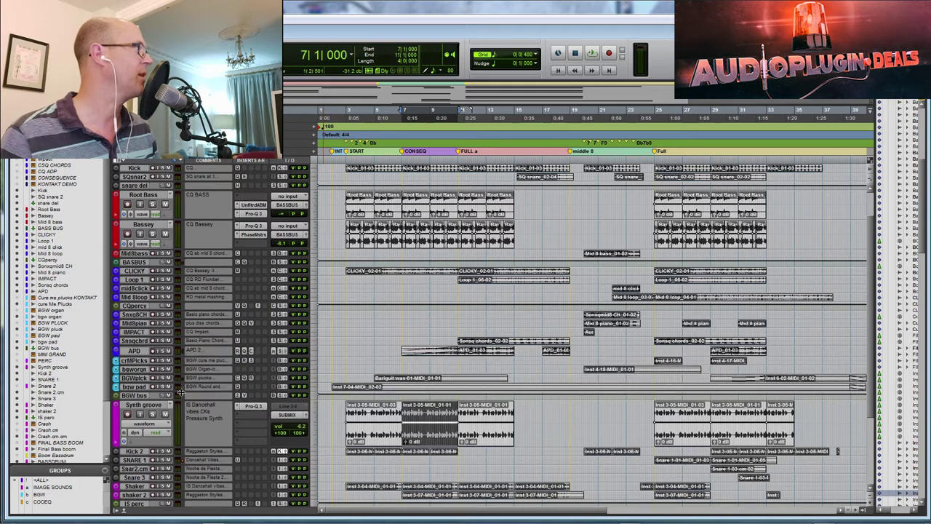
click(180, 353)
double_click(154, 354)
key(Return)
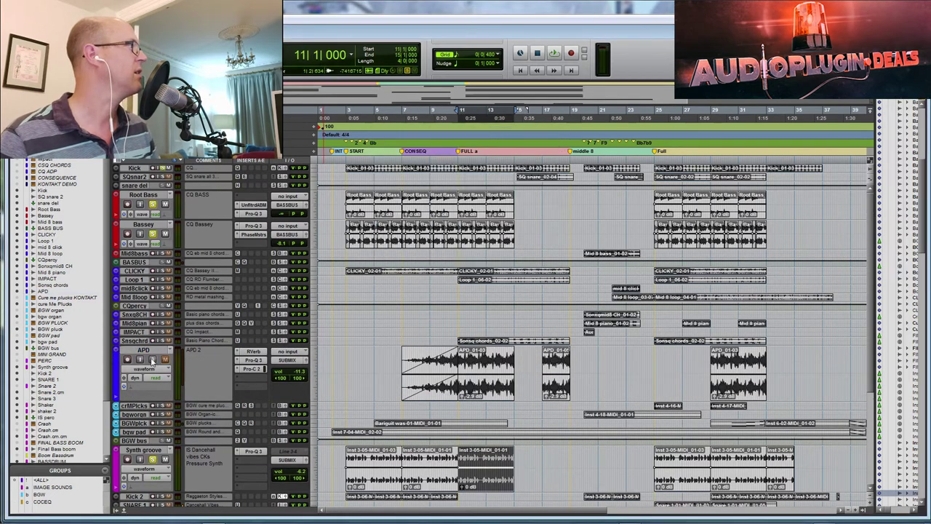
Play from bar 11, solo the APD track, zoom in, then stop.
key(space)
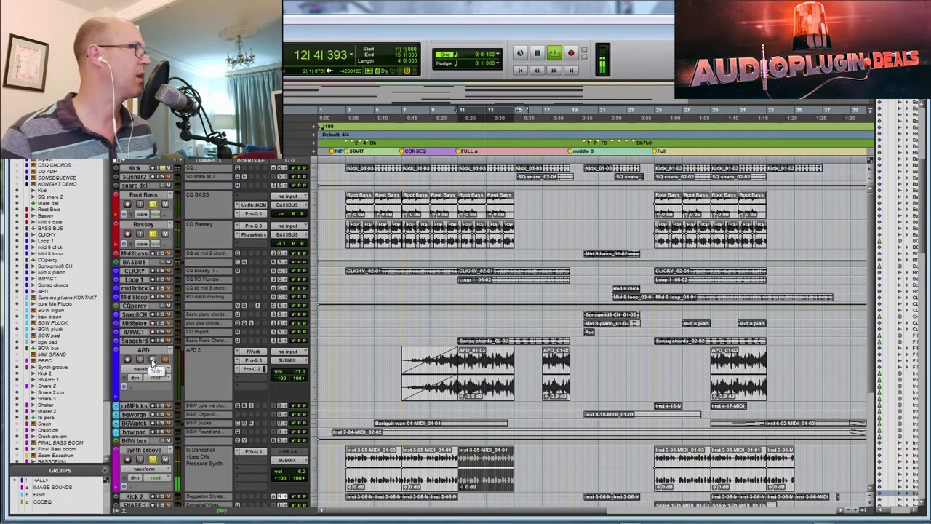
click(152, 360)
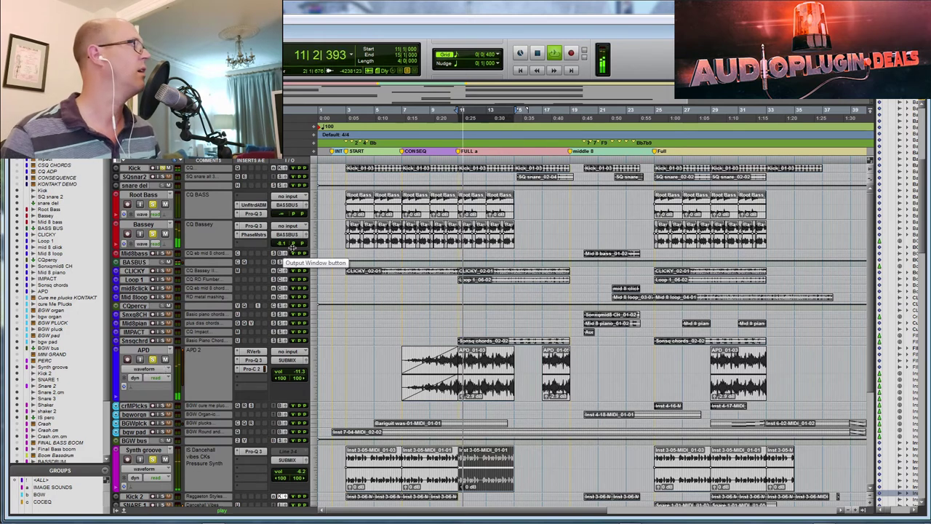
key(ctrl+])
key(ctrl+])
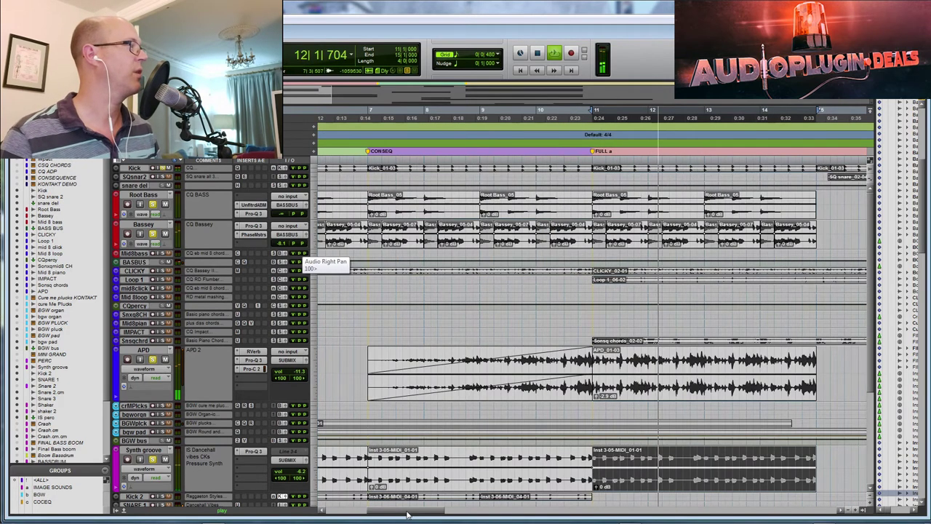
click(331, 513)
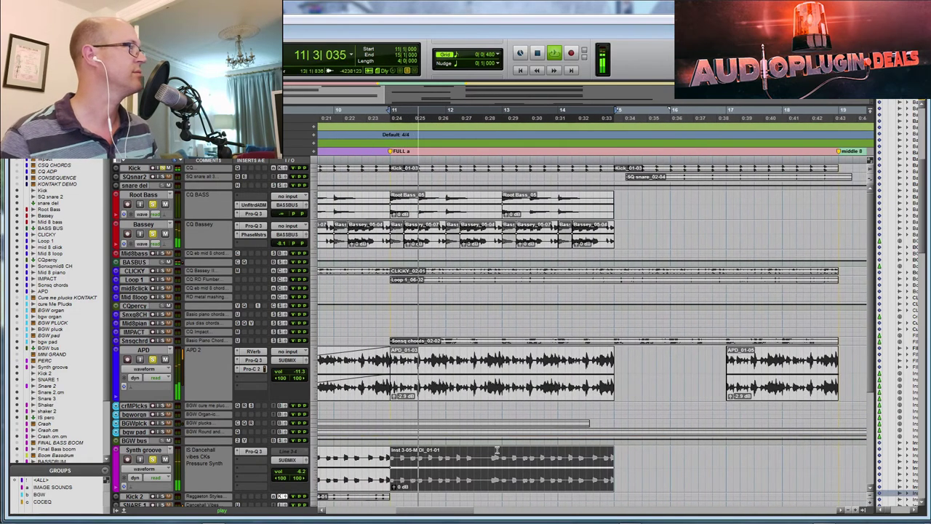
key(space)
click(152, 352)
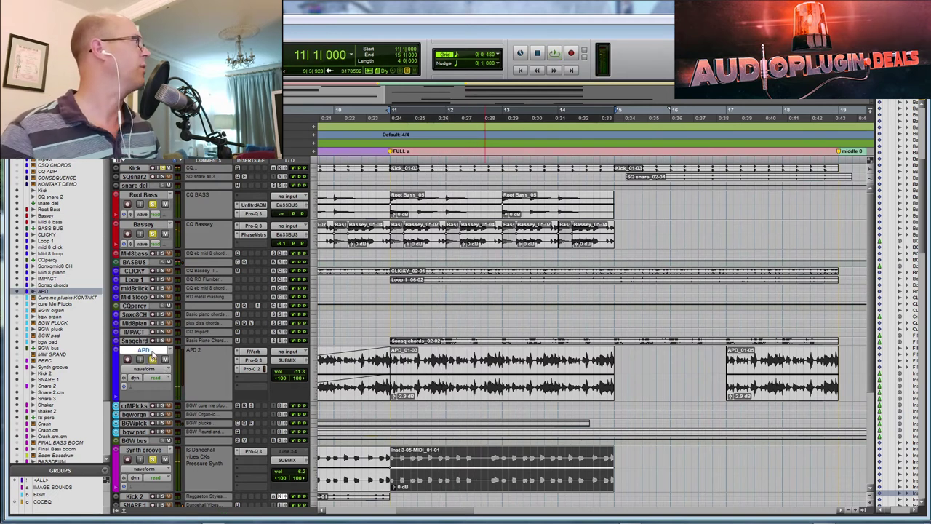
Open Consequence on the CQ ADP track, move it aside and audition the track.
scroll(187, 184, up, 1)
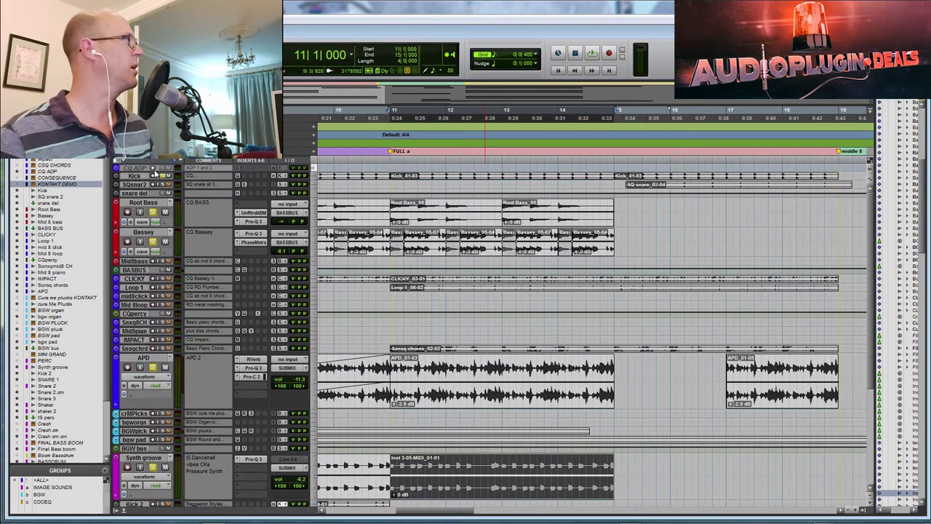
scroll(156, 174, up, 1)
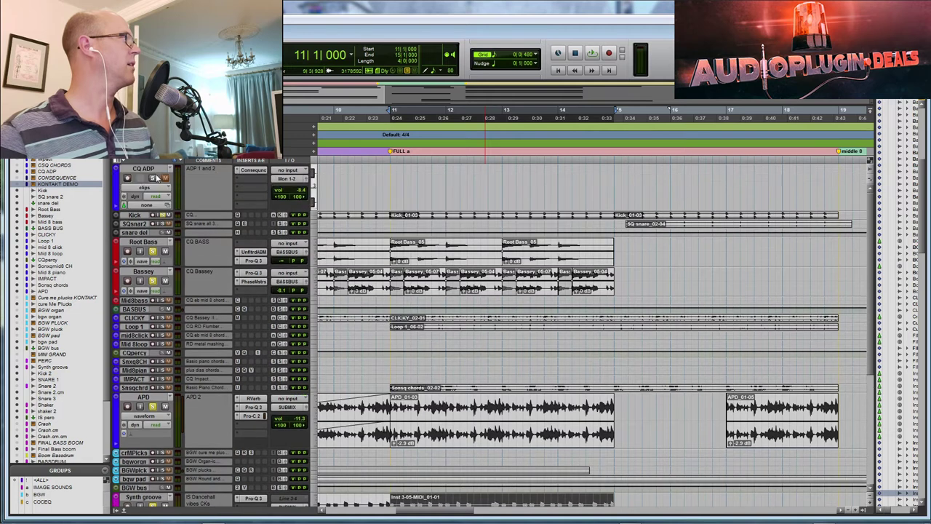
click(253, 169)
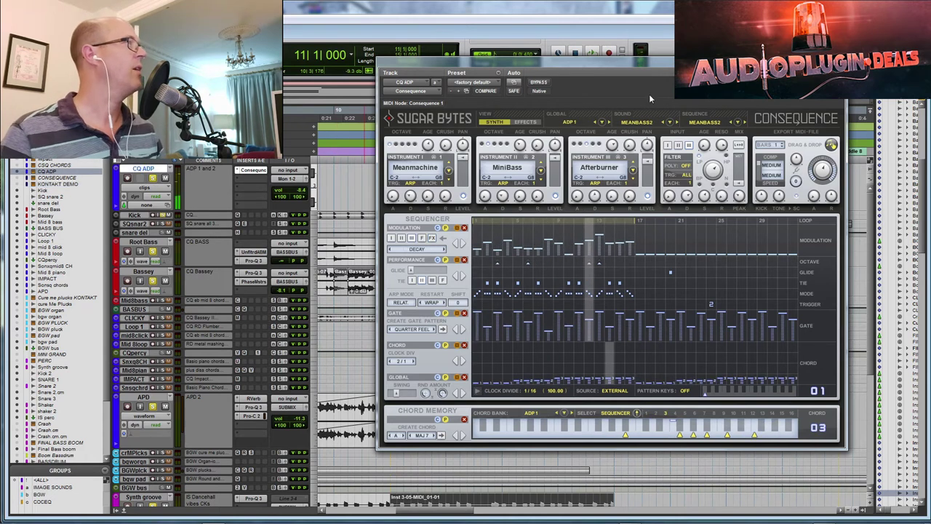
drag(629, 67, 928, 64)
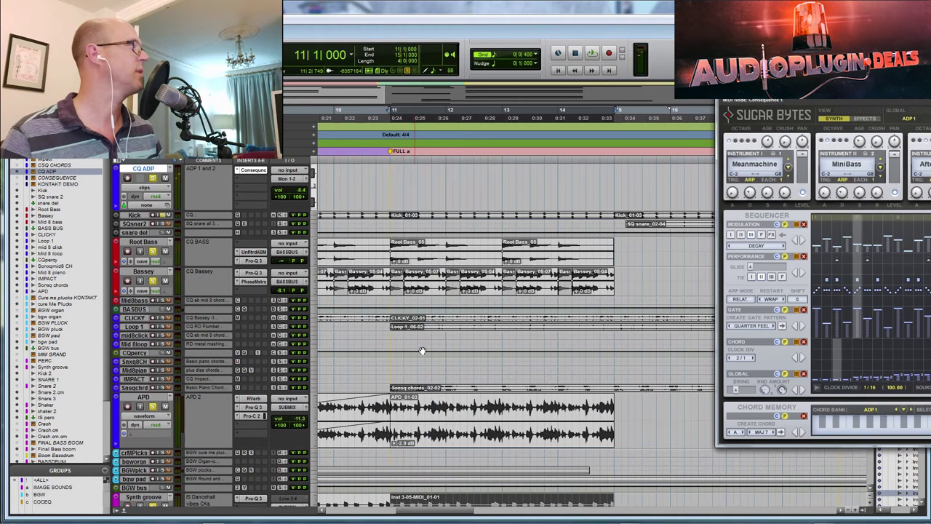
key(space)
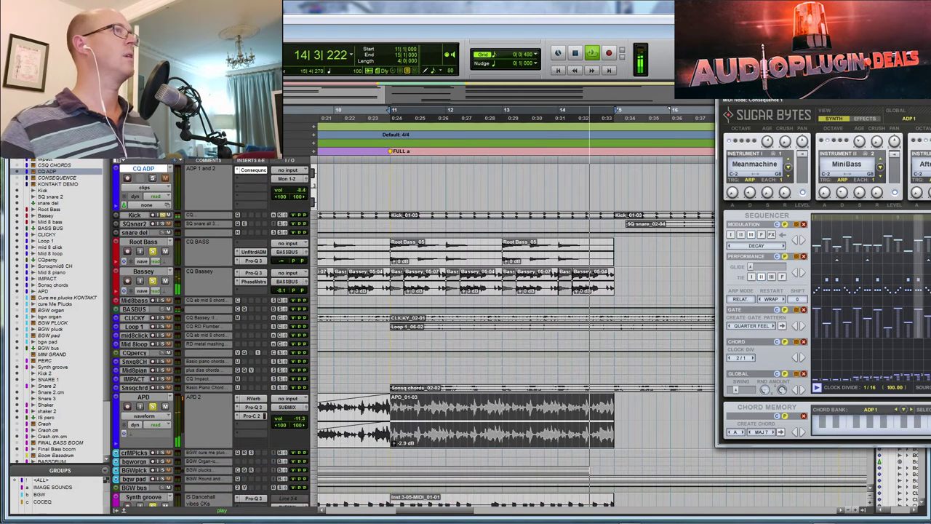
key(space)
Hide and make the CQ ADP track inactive, then zoom out to the whole song.
right_click(160, 169)
click(175, 181)
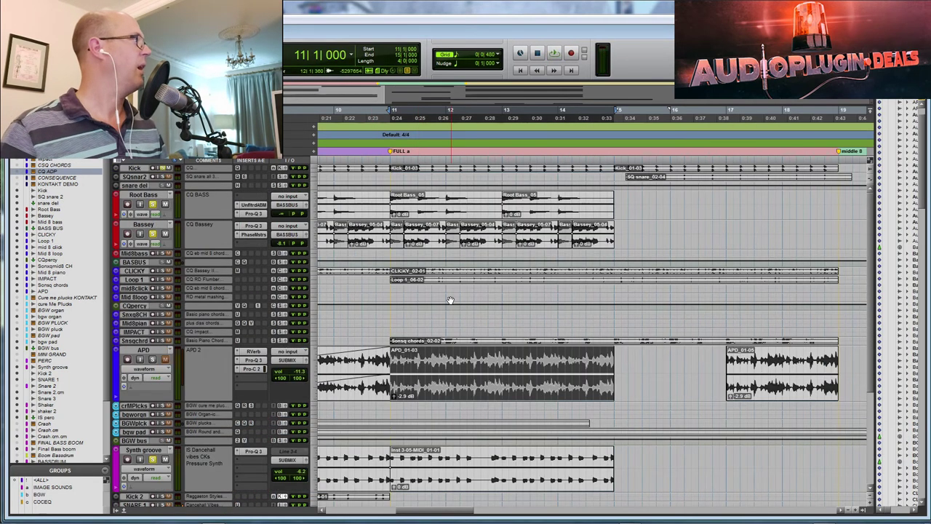
key(e)
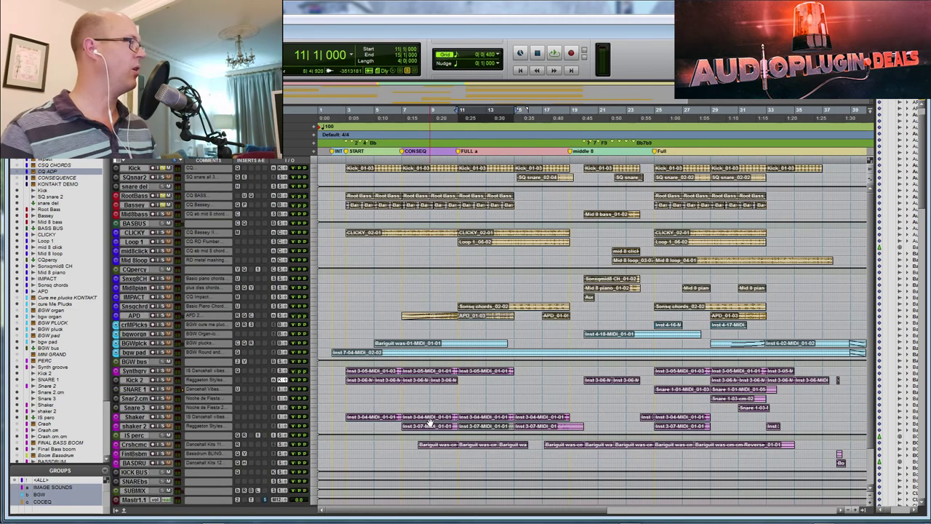
Enlarge the tracks from Synth groove downward and start playback from bar 10.
key(ctrl+Up)
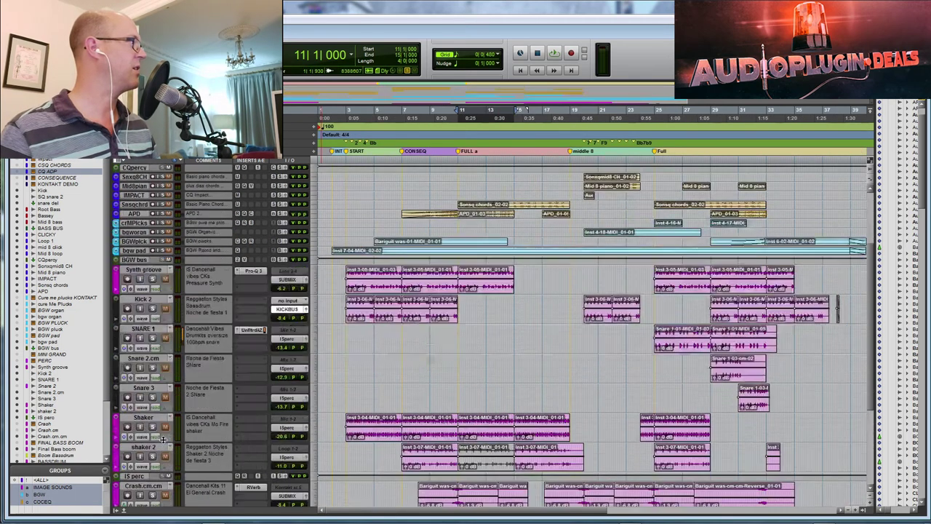
scroll(208, 433, down, 2)
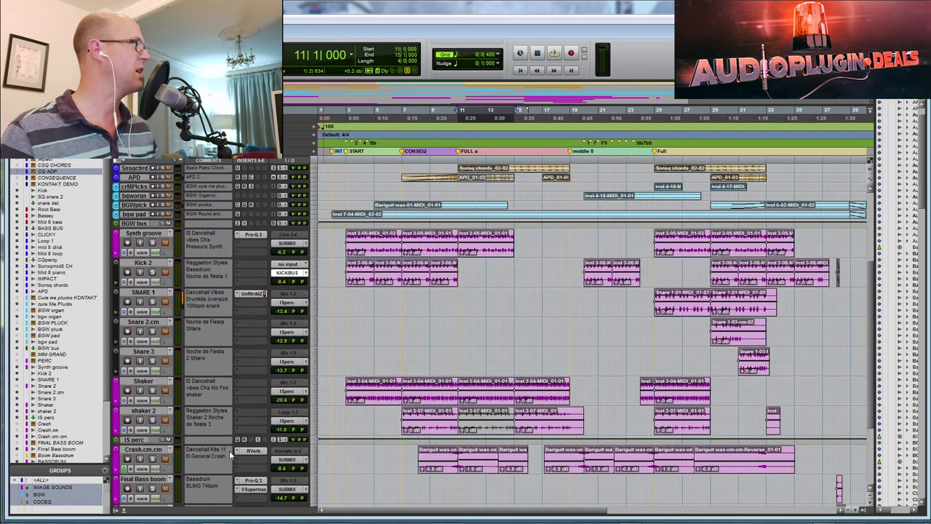
scroll(248, 453, down, 1)
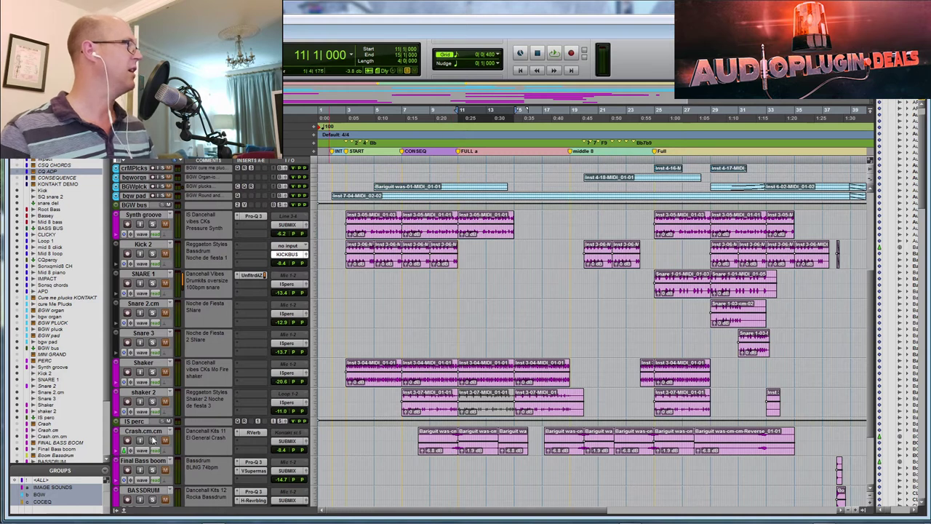
click(450, 310)
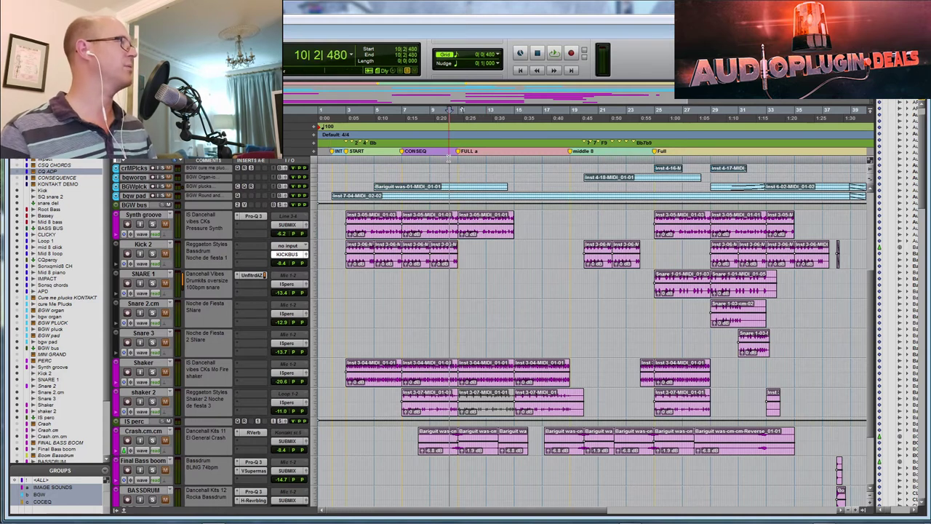
key(space)
scroll(509, 349, down, 2)
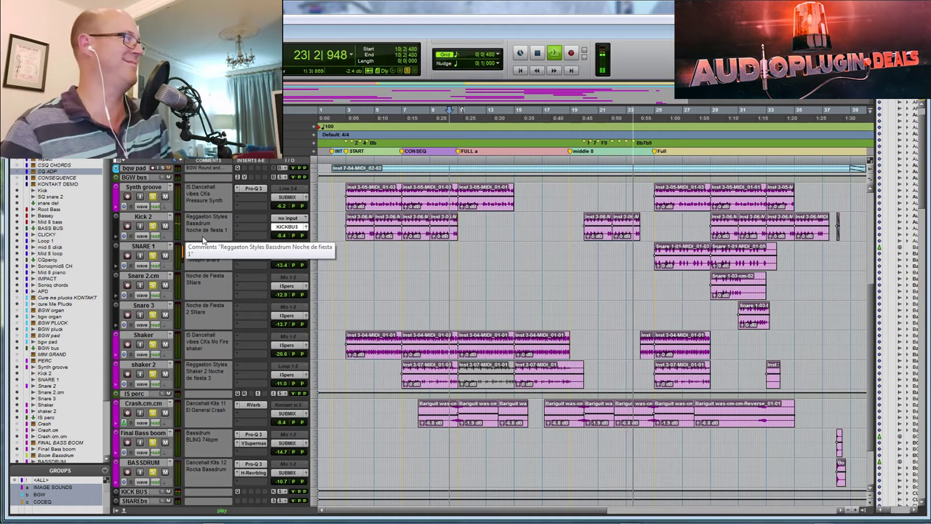
Select bars 29–33 across the lower tracks.
scroll(204, 240, up, 2)
click(554, 306)
drag(711, 236, 766, 502)
scroll(481, 365, down, 2)
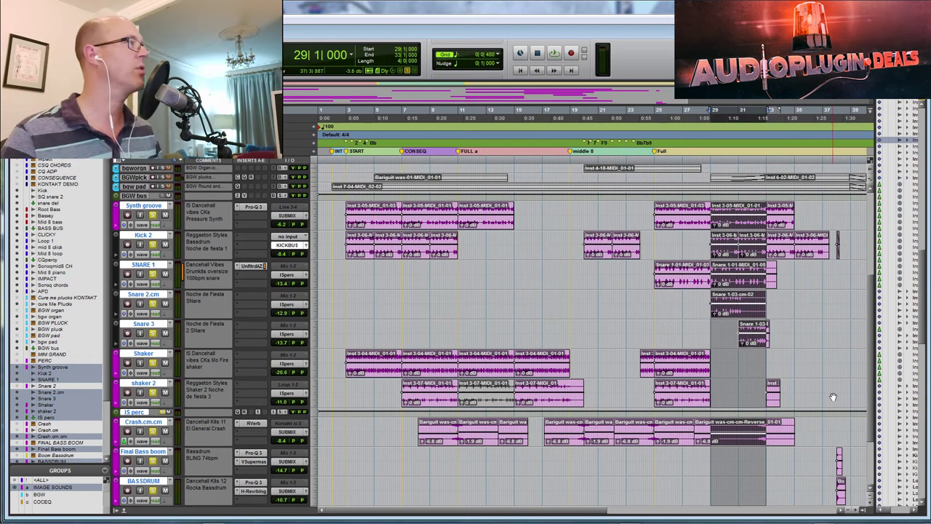
scroll(834, 397, up, 5)
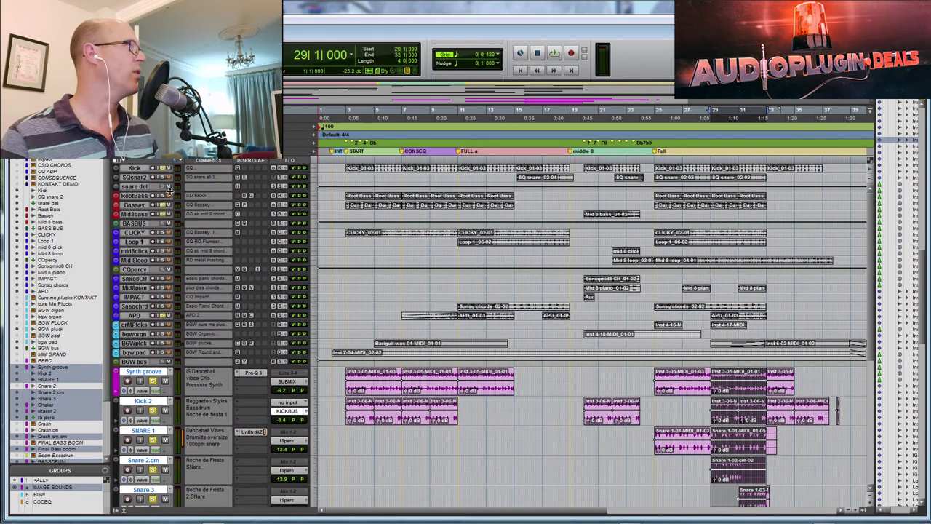
scroll(802, 287, down, 2)
scroll(802, 288, up, 2)
Play the bar 29 selection, then stop with the playhead back at bar 29.
key(space)
scroll(833, 350, down, 4)
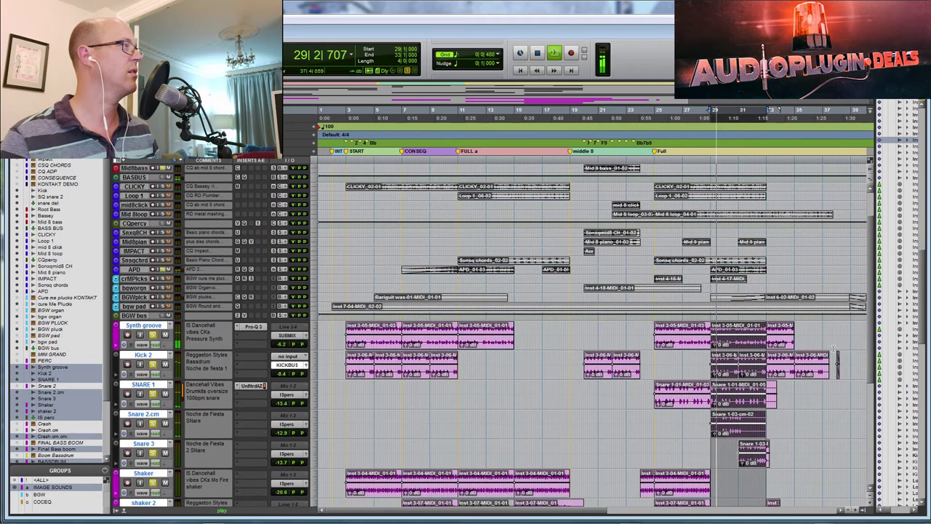
scroll(833, 350, down, 2)
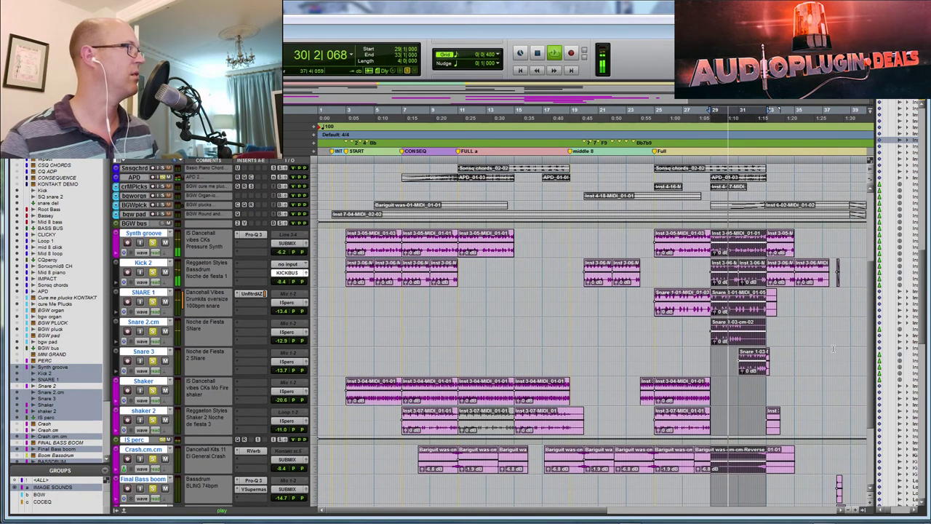
scroll(834, 349, down, 2)
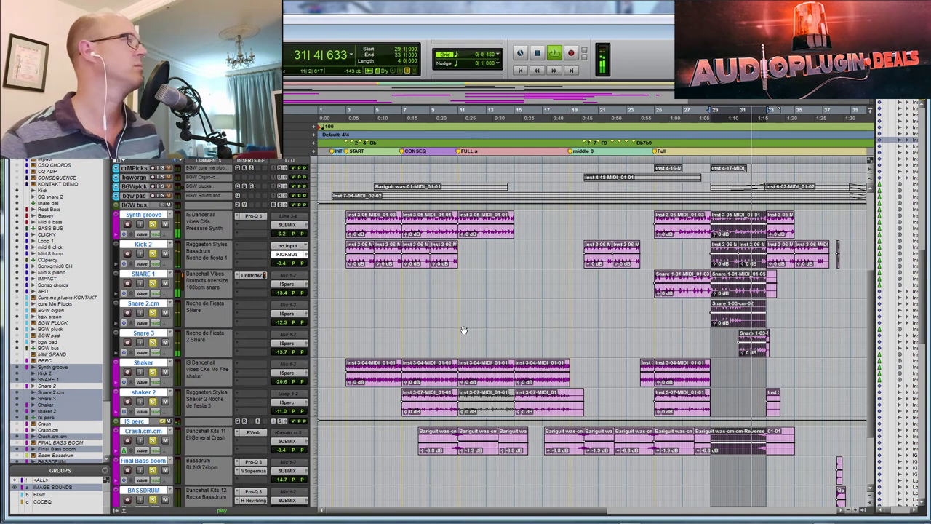
scroll(463, 331, down, 2)
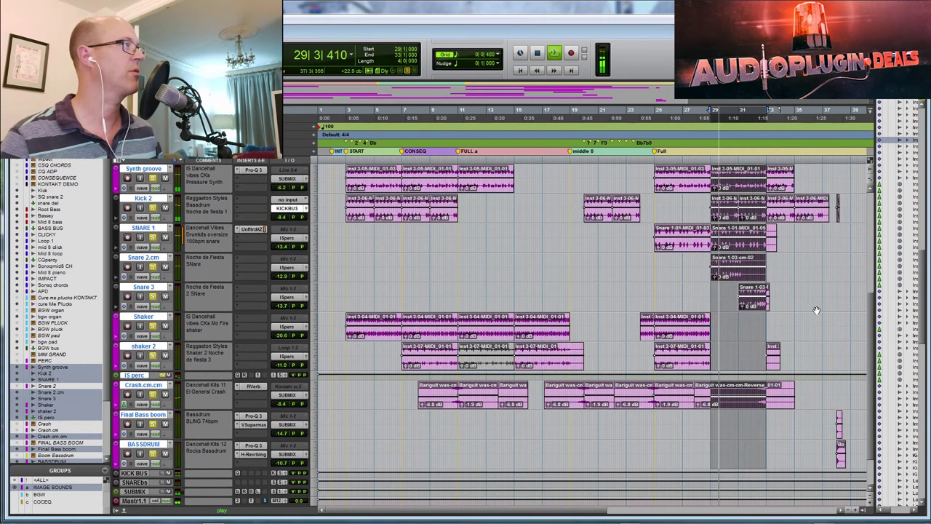
scroll(829, 318, up, 1)
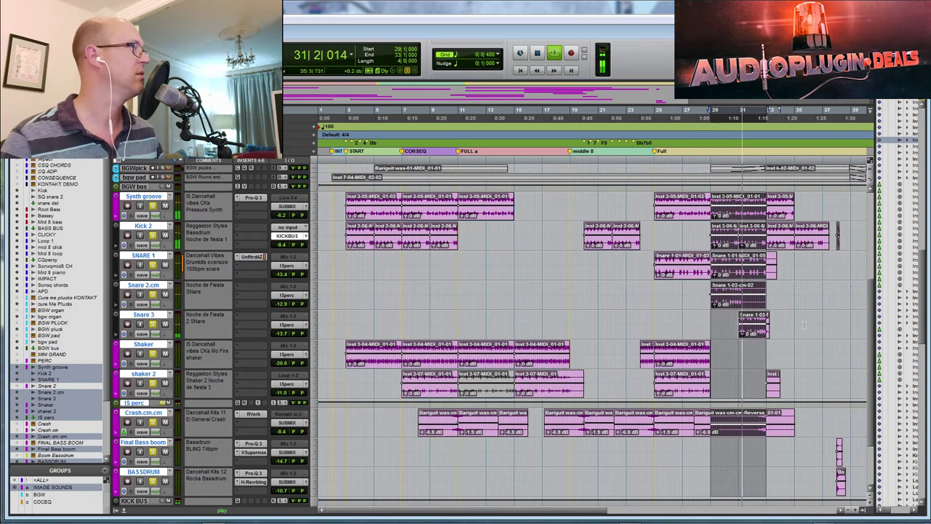
scroll(348, 355, up, 4)
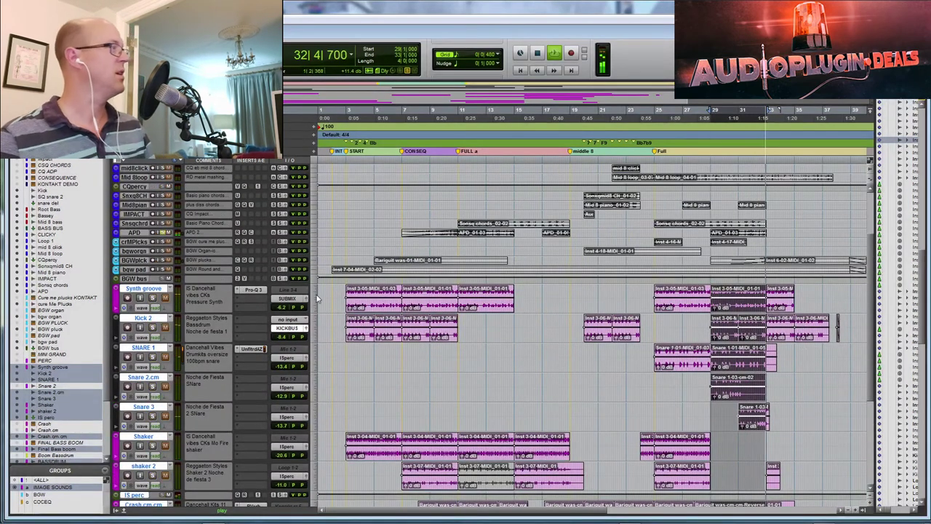
key(space)
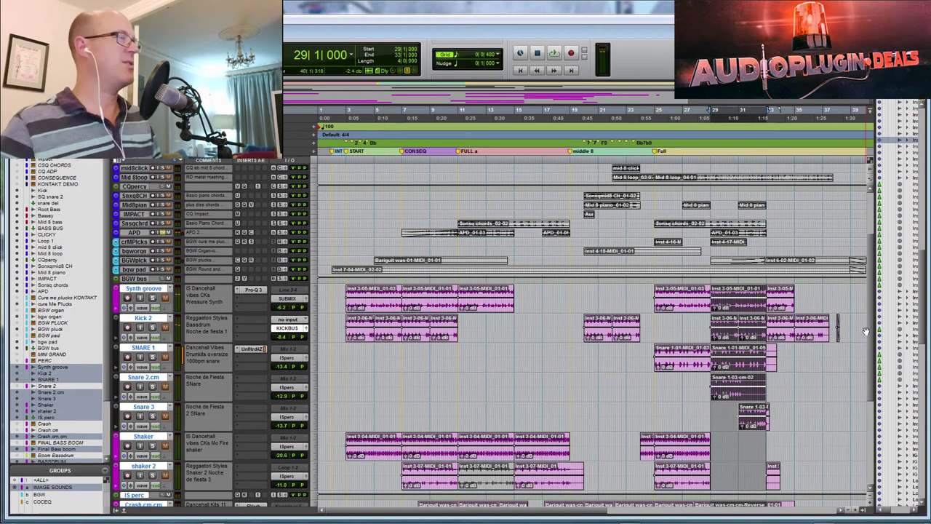
scroll(296, 349, up, 4)
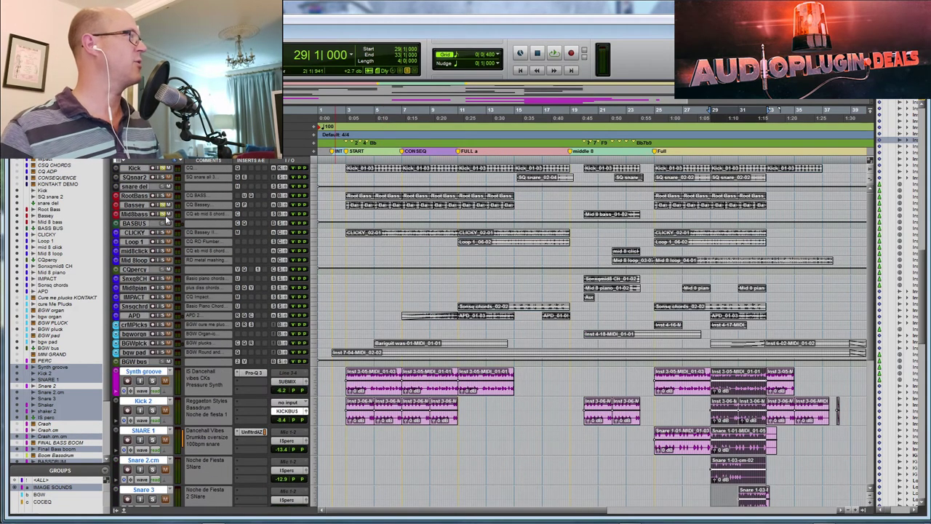
Select the four BGW tracks, audition from bar 15 and enlarge them to medium height.
drag(139, 326, 142, 353)
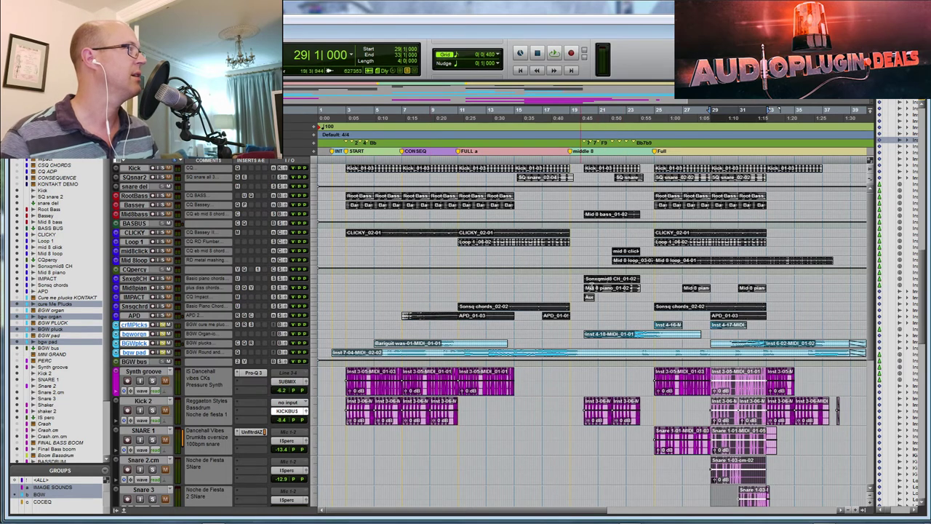
click(520, 159)
key(space)
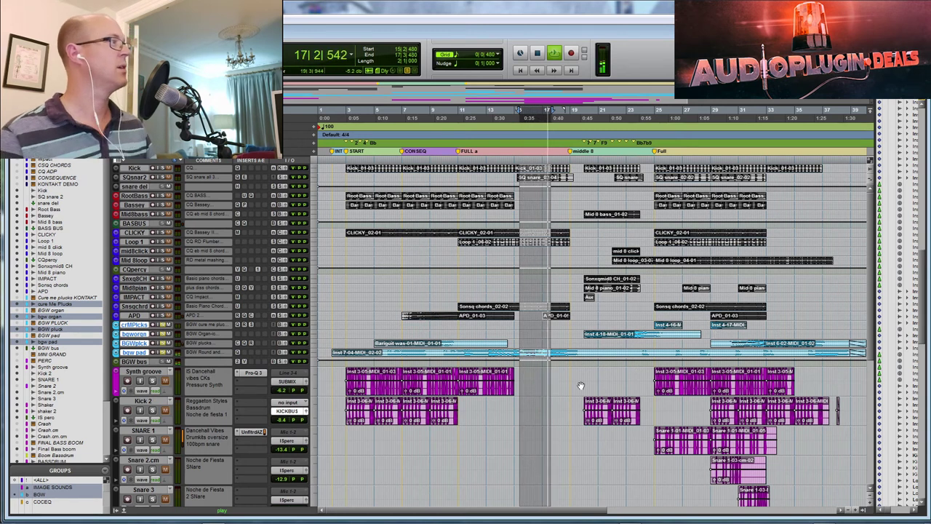
key(space)
key(space)
key(space)
drag(523, 159, 582, 159)
key(ctrl+Down)
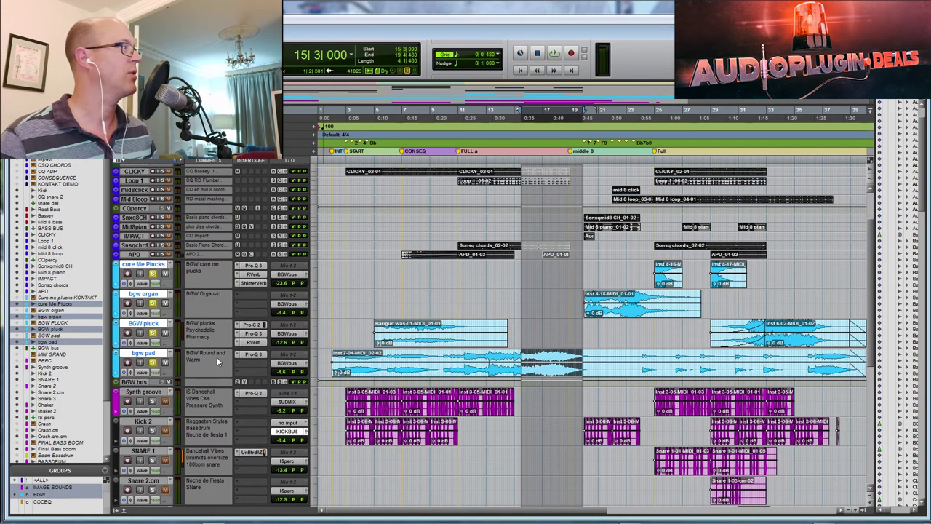
Audition from 15|3|000 and bars 20–24, and solo the bgw organ track.
key(space)
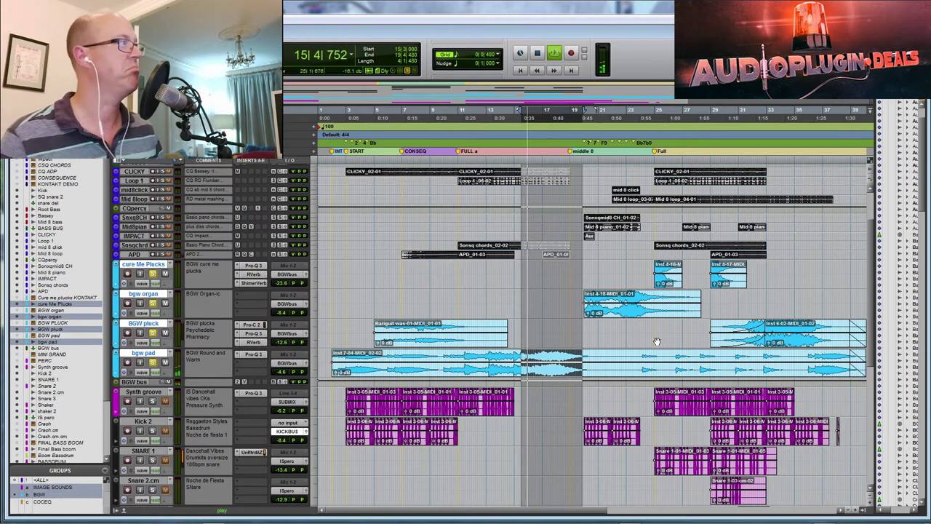
click(591, 166)
drag(599, 160, 646, 174)
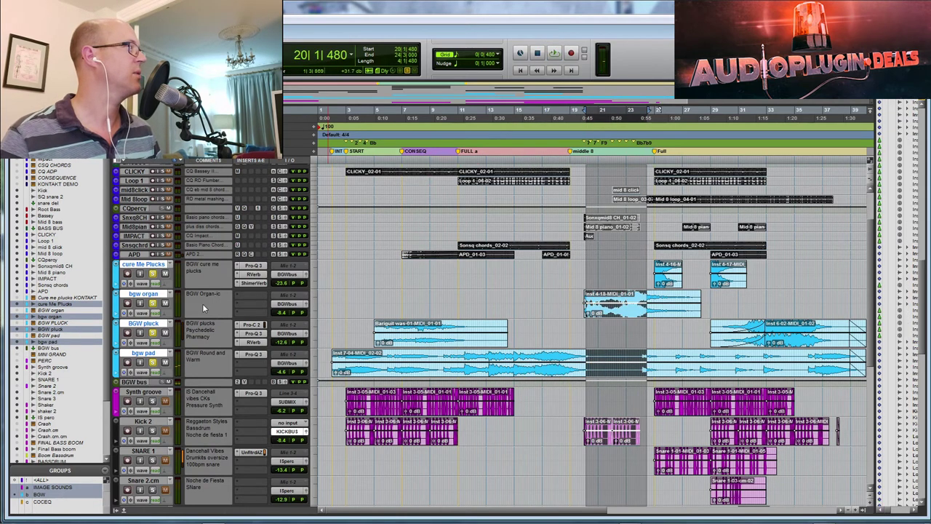
key(space)
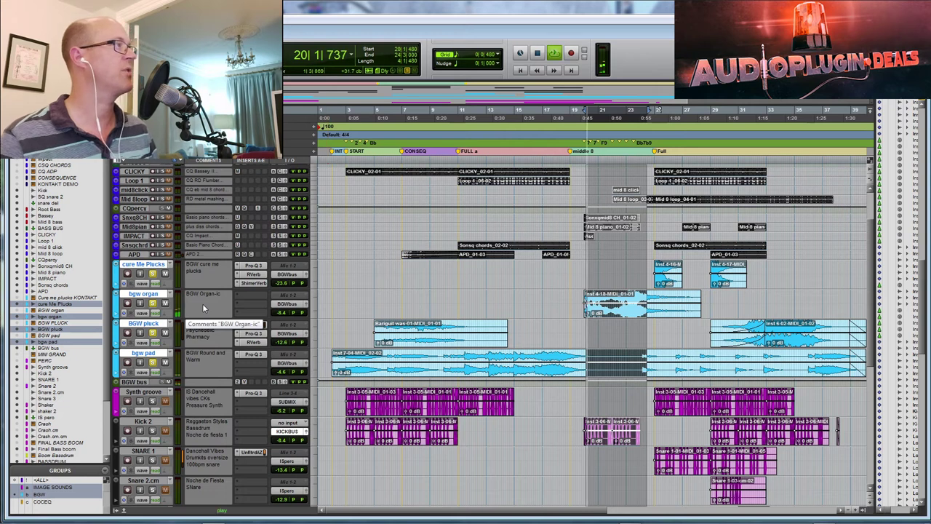
click(152, 303)
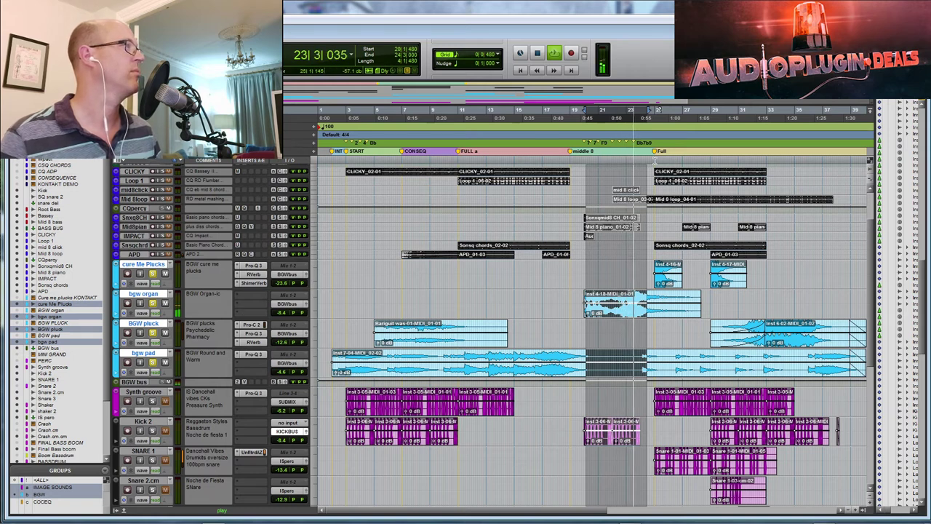
drag(655, 162, 825, 162)
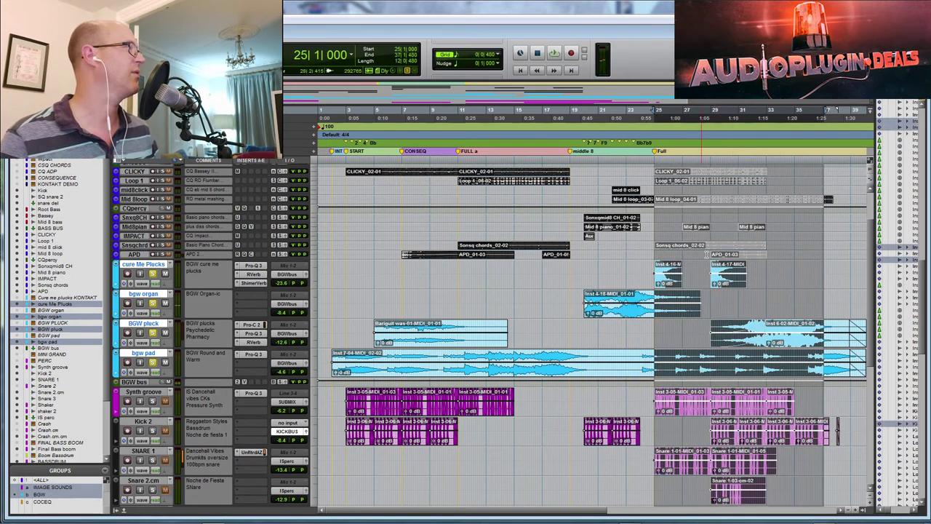
Play the Full section from bar 25 to about bar 34, then stop back at bar 25.
scroll(164, 216, up, 3)
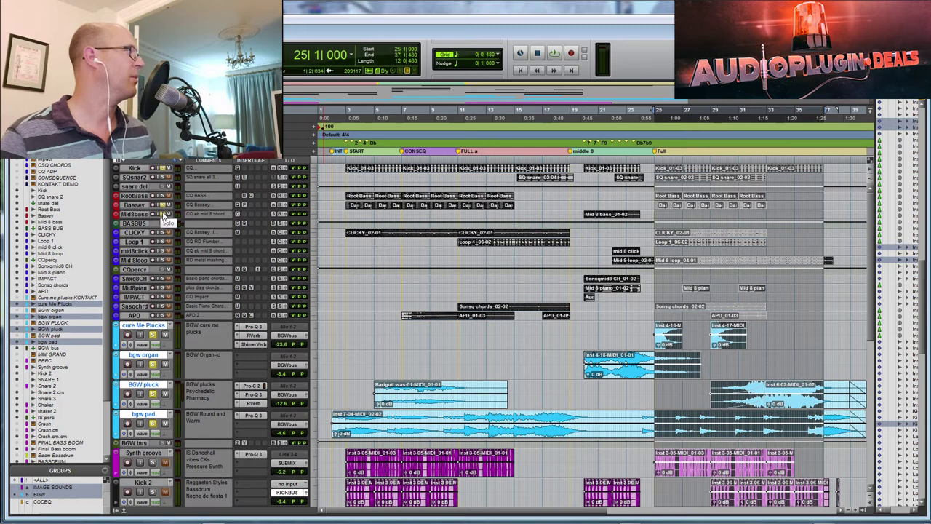
key(space)
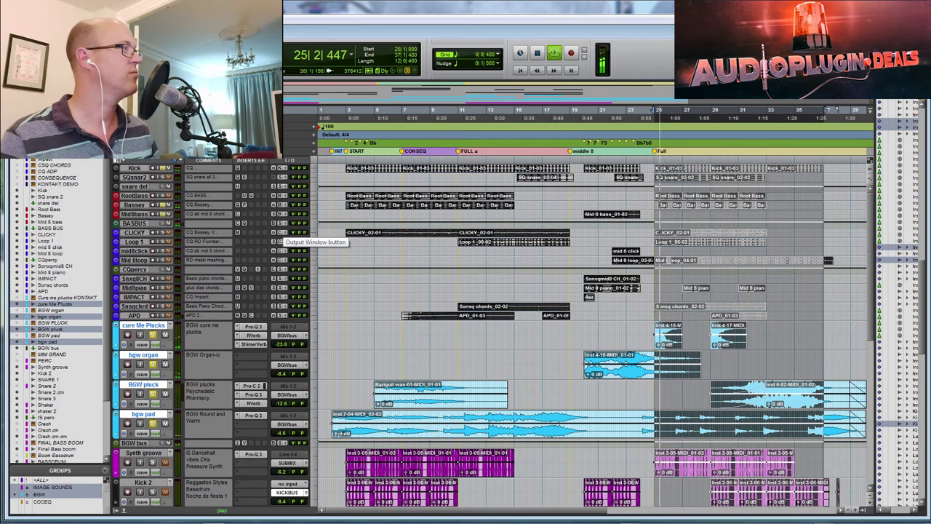
scroll(692, 334, down, 1)
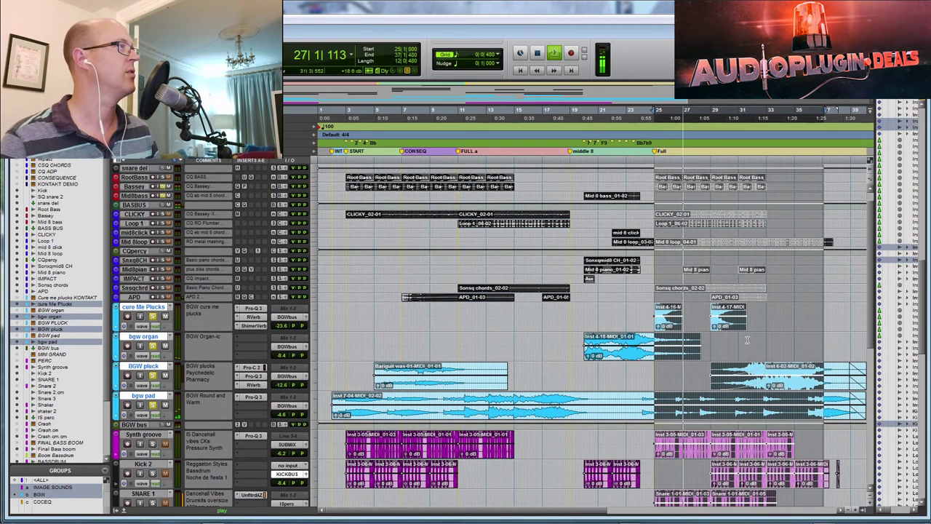
scroll(757, 349, down, 3)
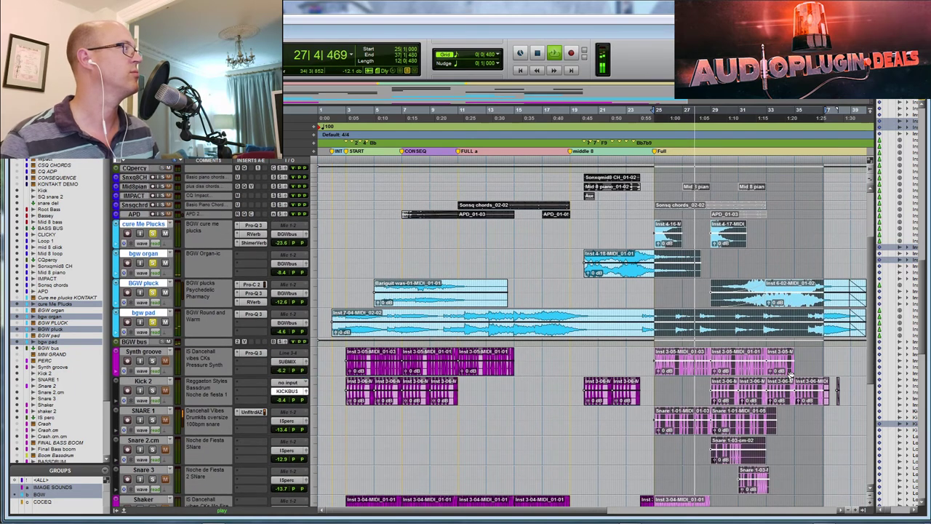
scroll(682, 373, up, 2)
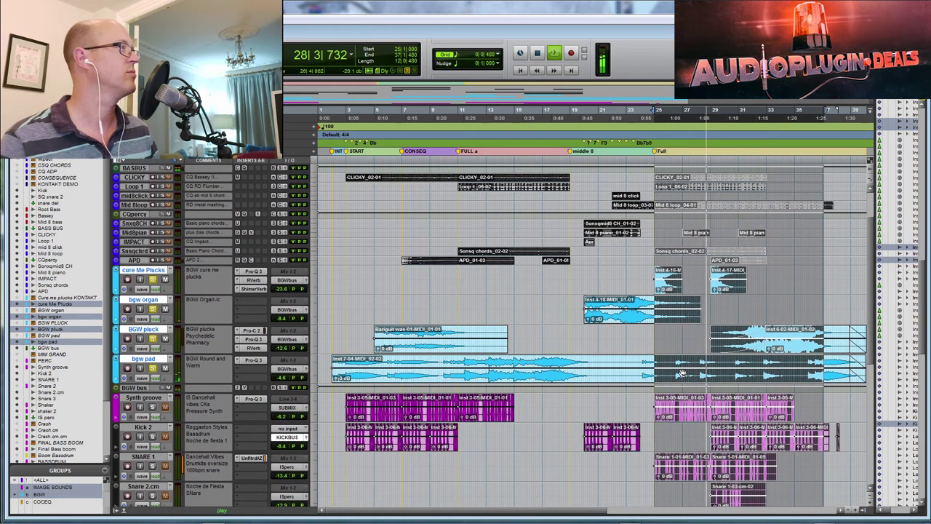
scroll(682, 374, up, 2)
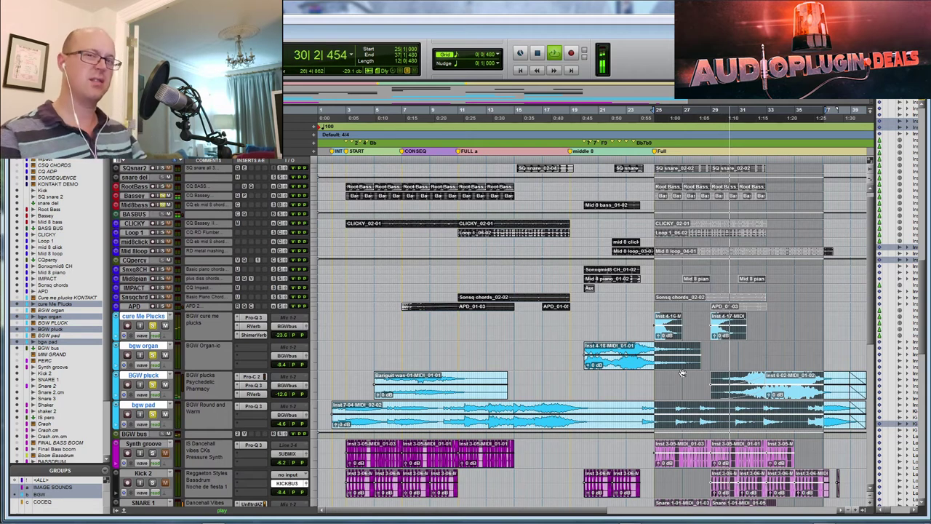
scroll(682, 373, down, 1)
scroll(682, 373, down, 4)
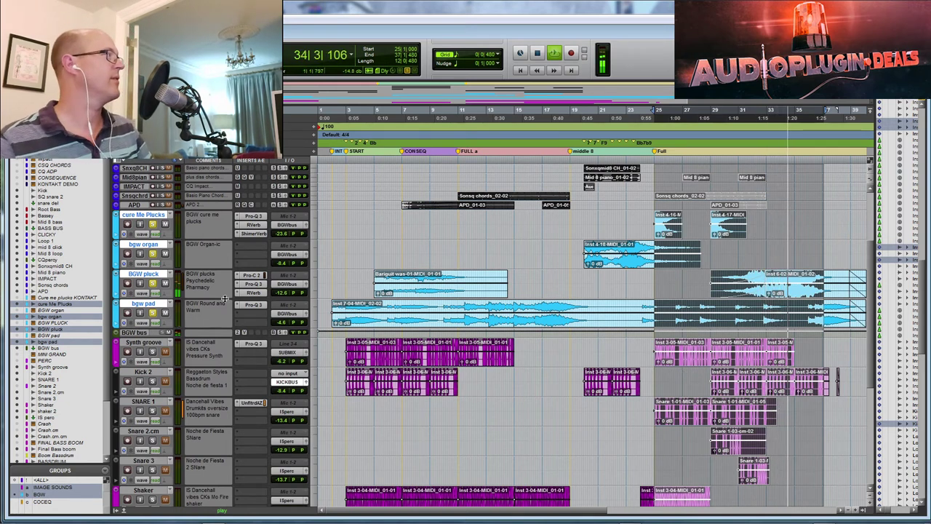
key(space)
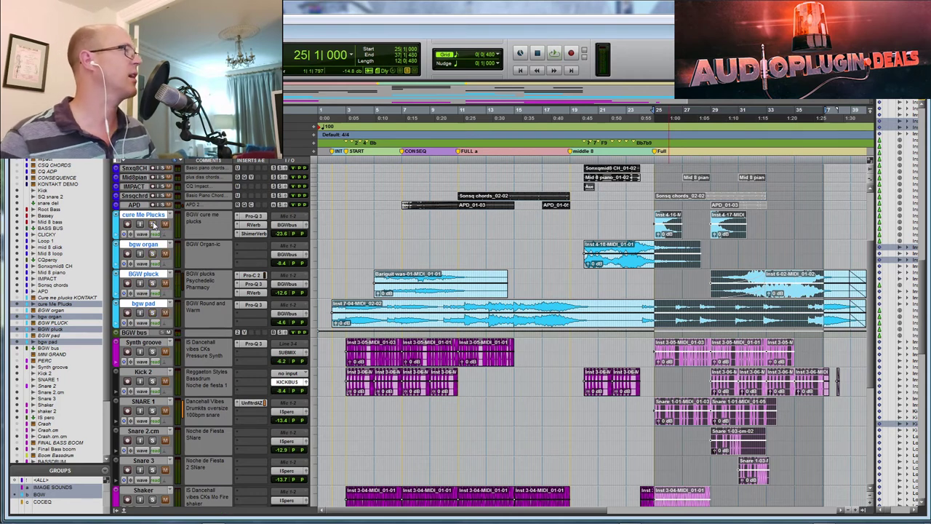
scroll(153, 226, up, 5)
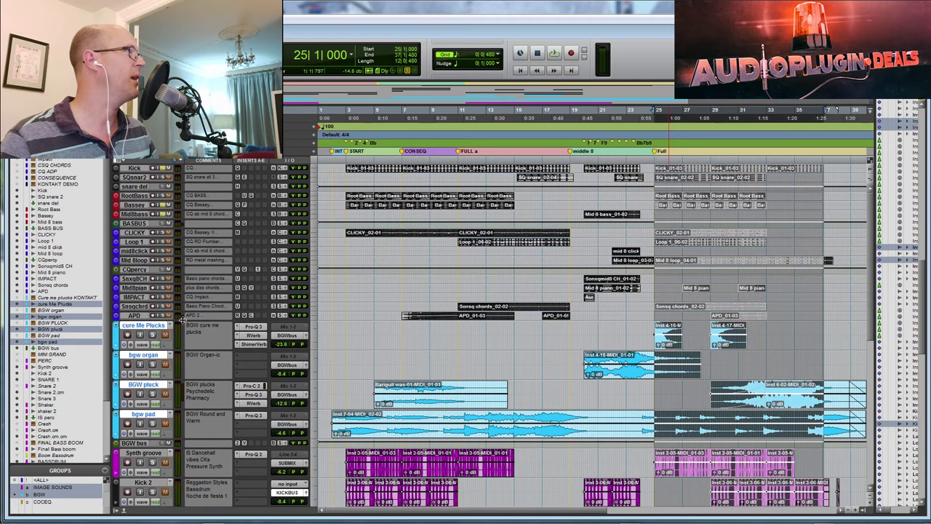
Select the CO EQ group tracks over bars 29–33 and play that passage.
click(421, 350)
click(145, 316)
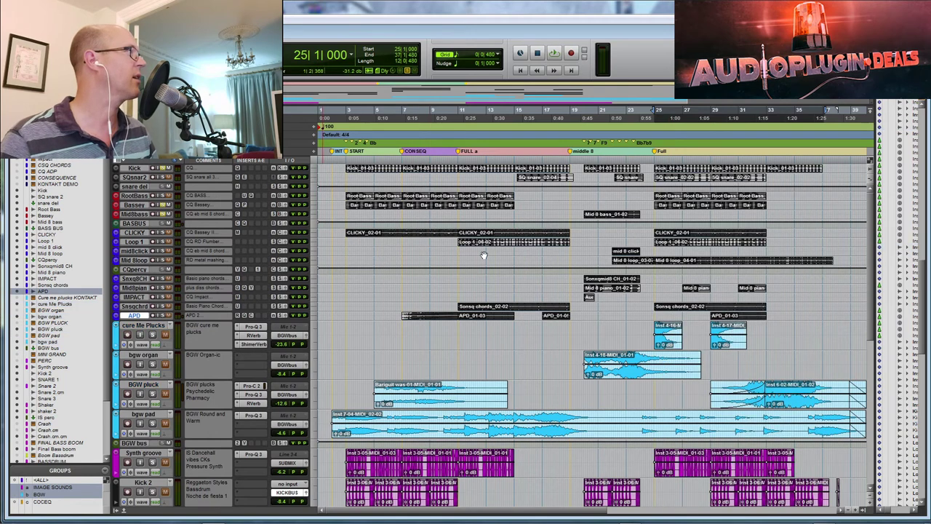
click(41, 502)
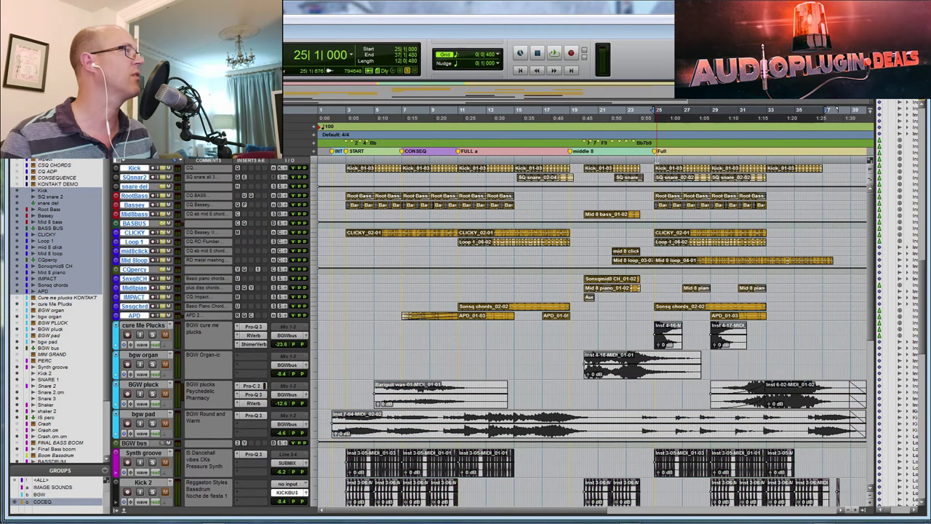
drag(711, 159, 765, 160)
key(space)
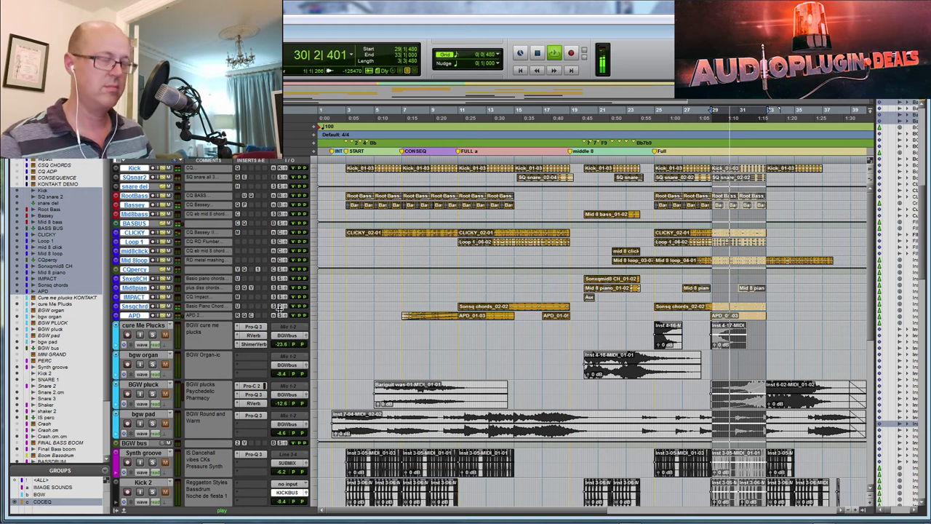
key(space)
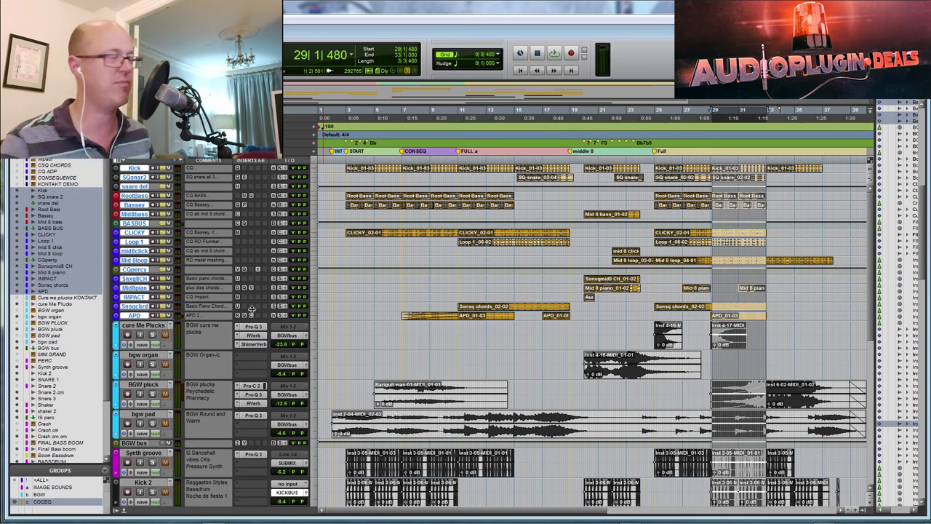
Shrink all tracks to small height and put the playhead at 1|4|480.
key(ctrl+Down)
click(329, 161)
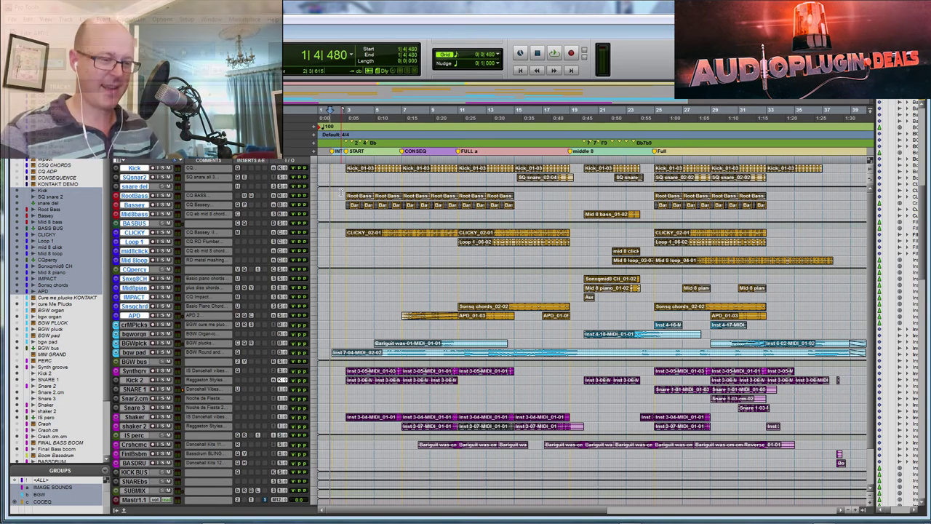
key(space)
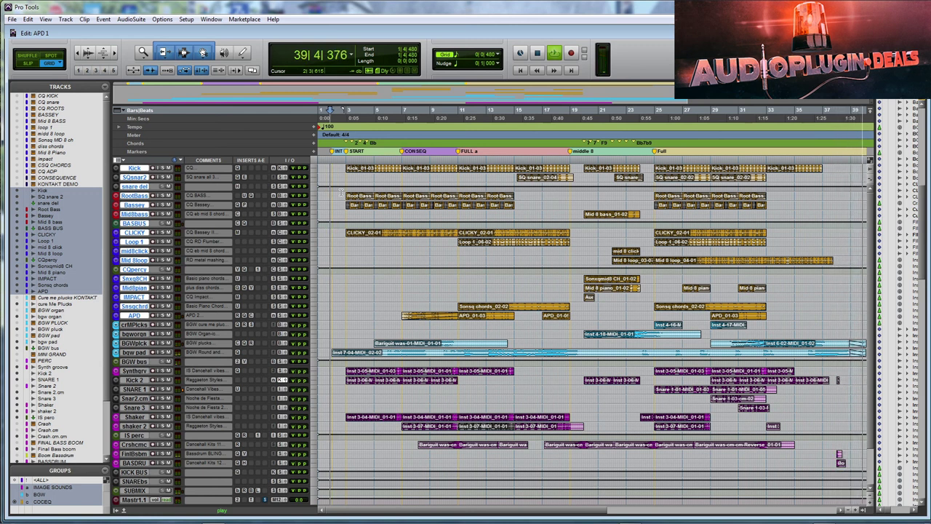
key(space)
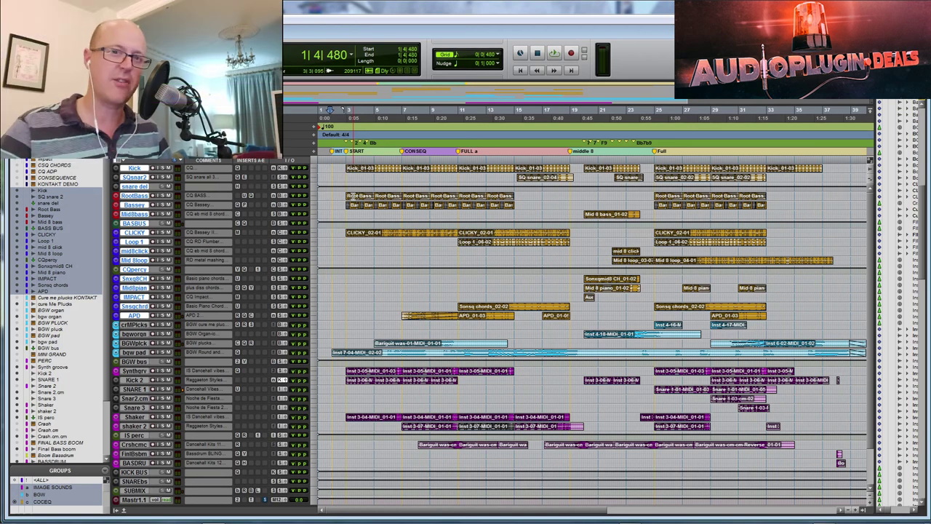